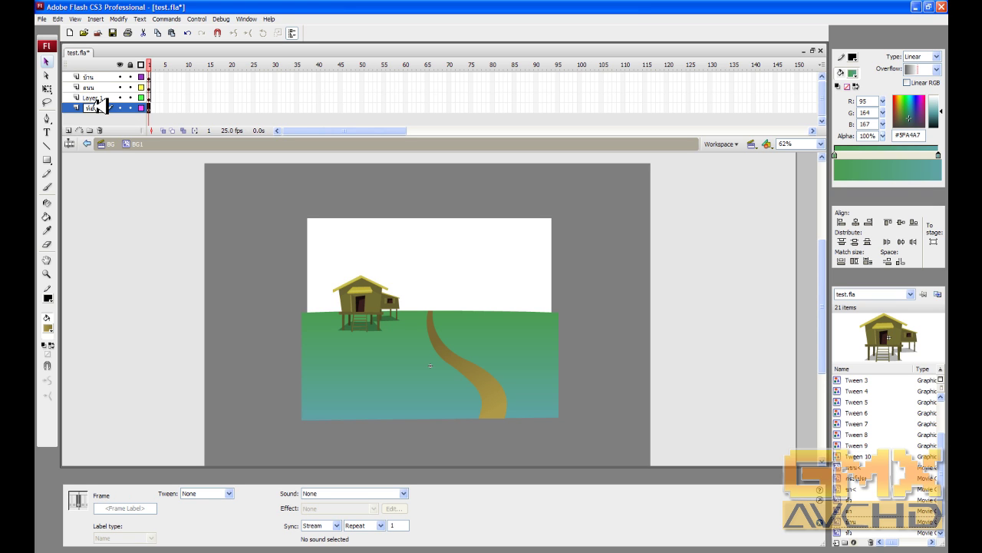
Step: Name the lowest layer ท้องฟ้า and draw an unfilled rectangle about 874 × 699 px around the whole scene on it
key(Return)
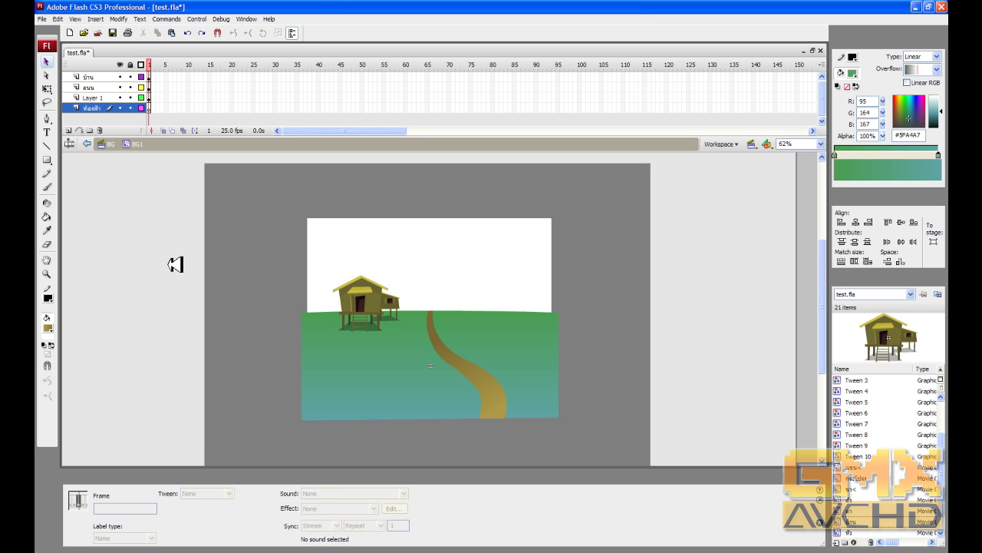
click(48, 158)
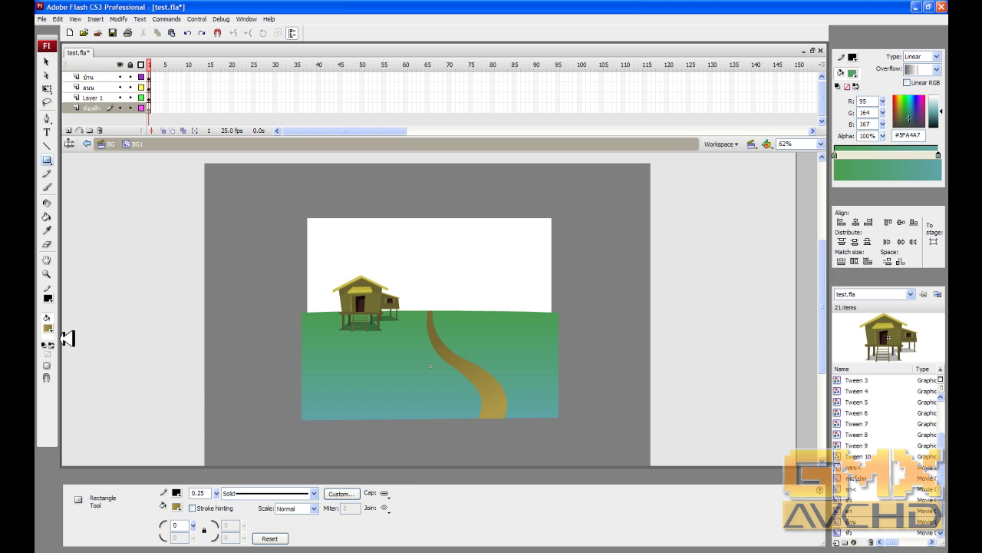
click(49, 327)
click(186, 345)
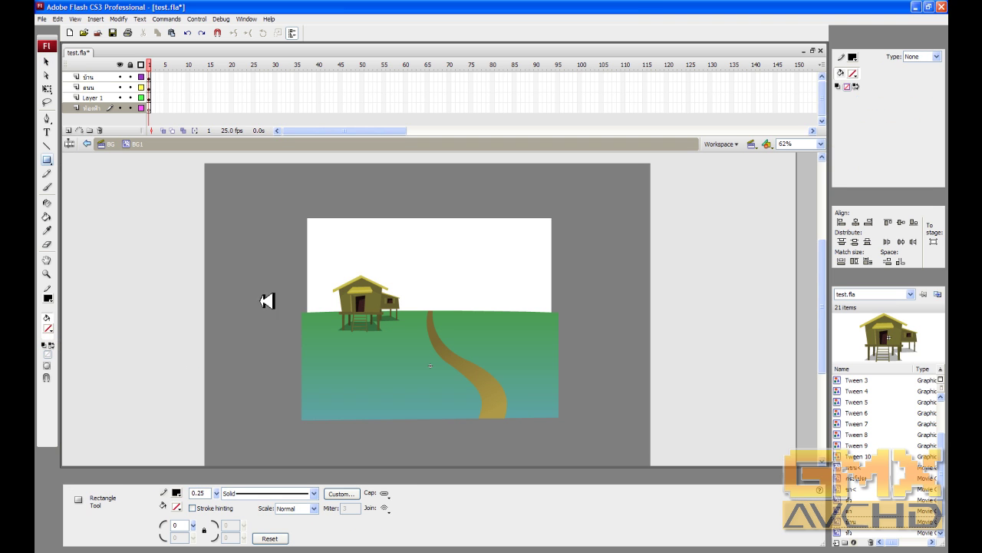
drag(285, 203, 581, 440)
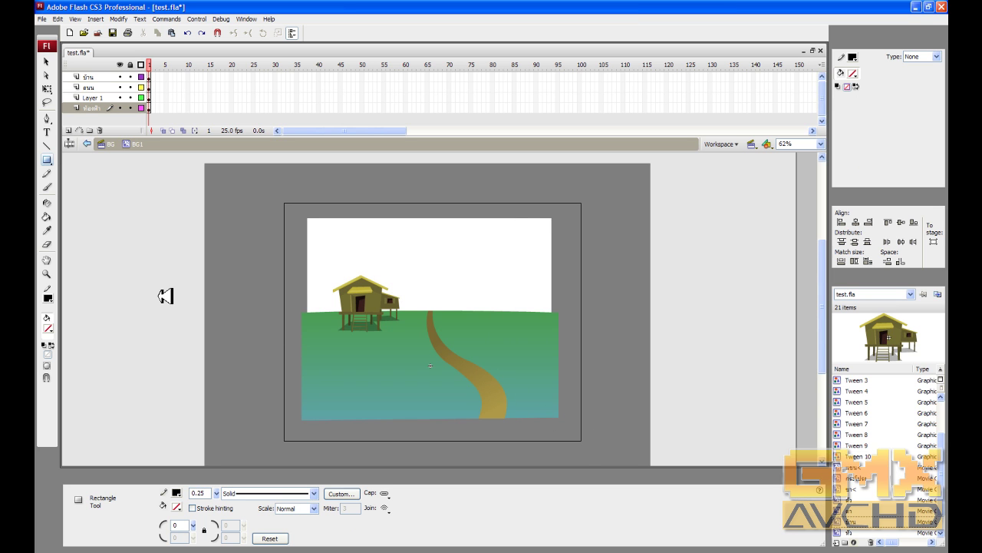
Step: Choose a linear gradient fill and set its starting colour to light cyan #A8E8E7
click(51, 328)
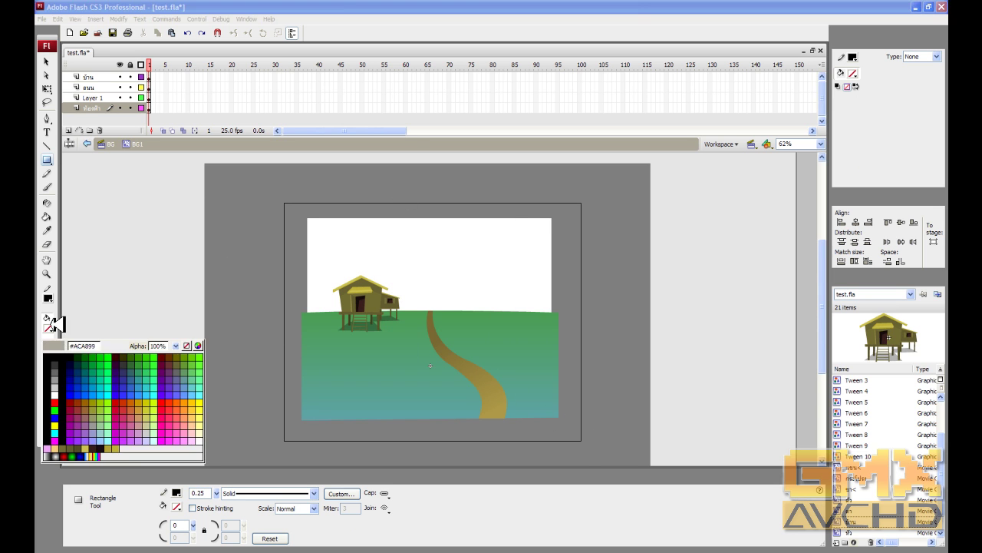
click(46, 455)
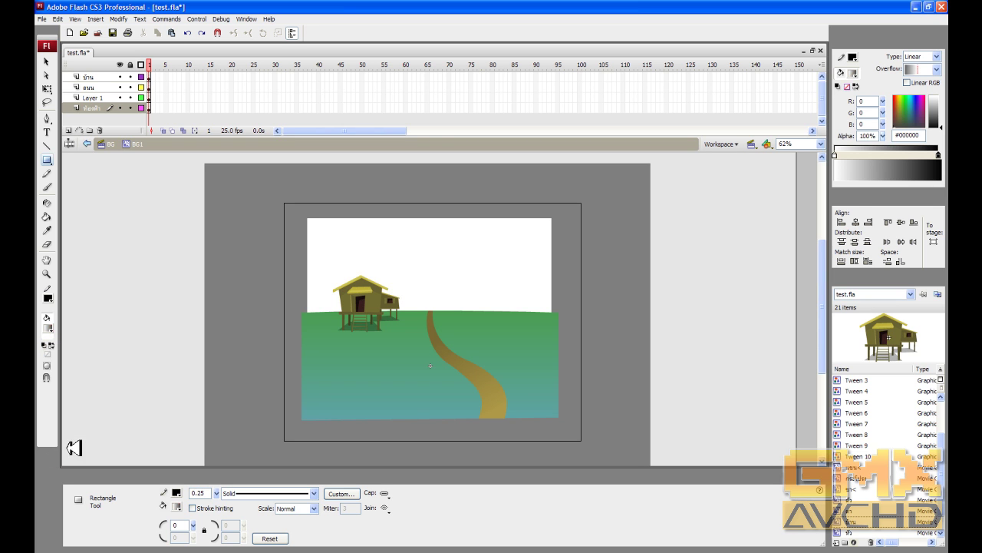
click(841, 156)
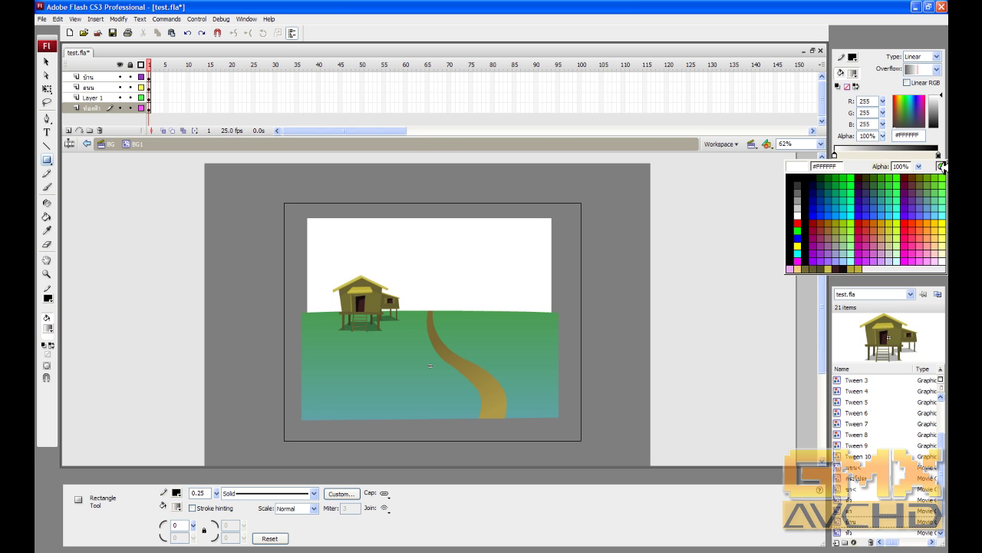
click(940, 164)
mouse_move(548, 268)
mouse_down()
mouse_move(530, 268)
mouse_move(548, 276)
mouse_move(549, 252)
mouse_up()
drag(607, 208, 609, 229)
click(391, 356)
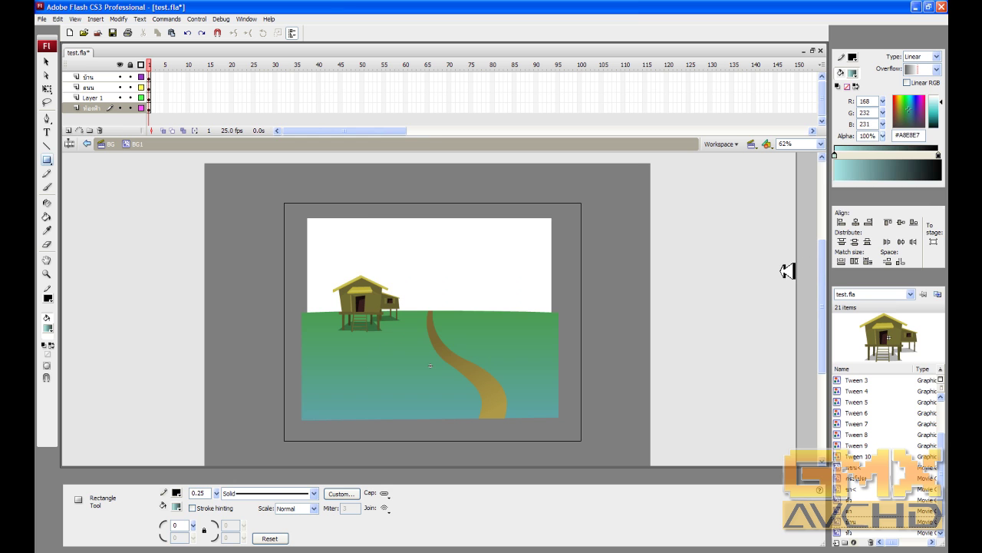
Step: Set the end colour of the linear gradient to grey-blue #84B4BD
click(939, 154)
click(941, 164)
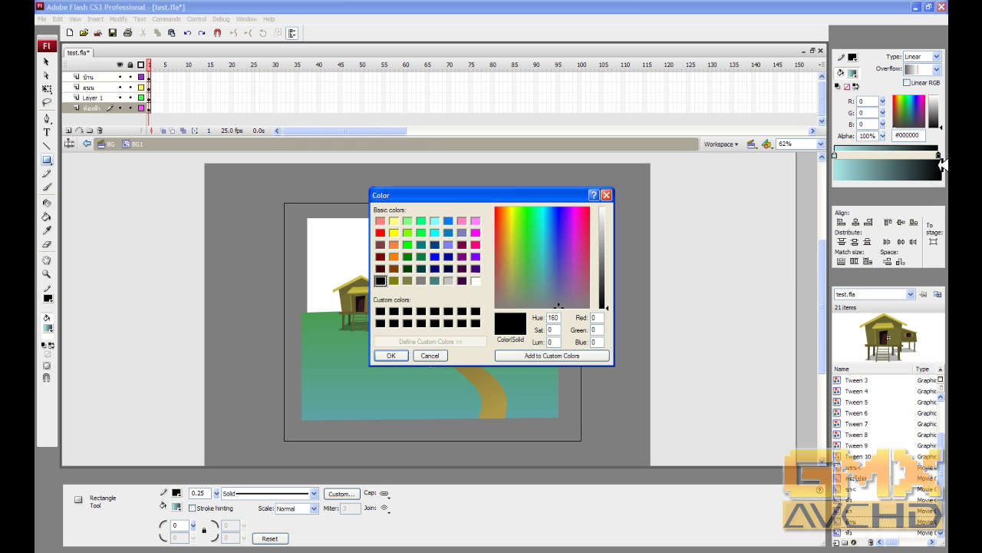
mouse_move(568, 281)
mouse_down()
mouse_move(549, 268)
mouse_move(559, 265)
mouse_move(550, 270)
mouse_up()
click(608, 242)
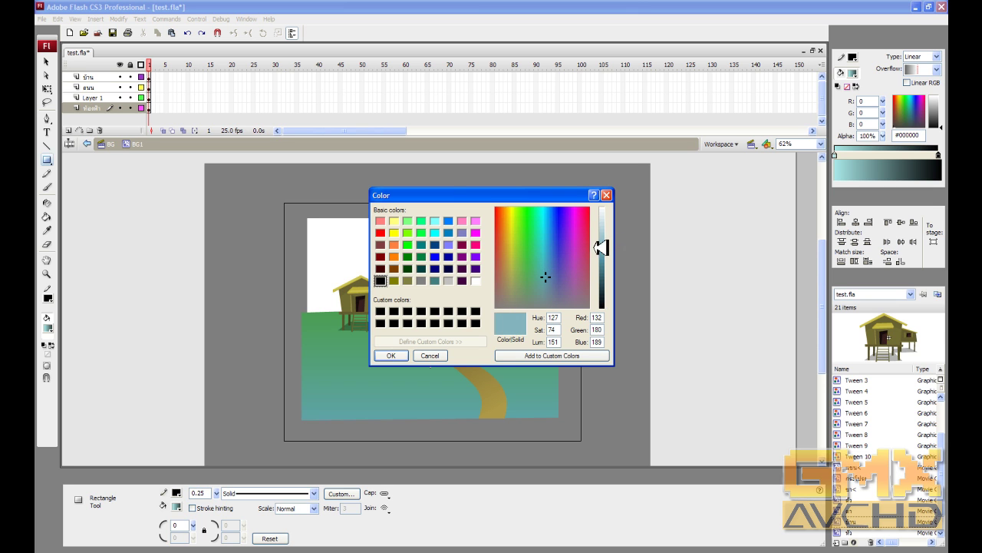
click(390, 355)
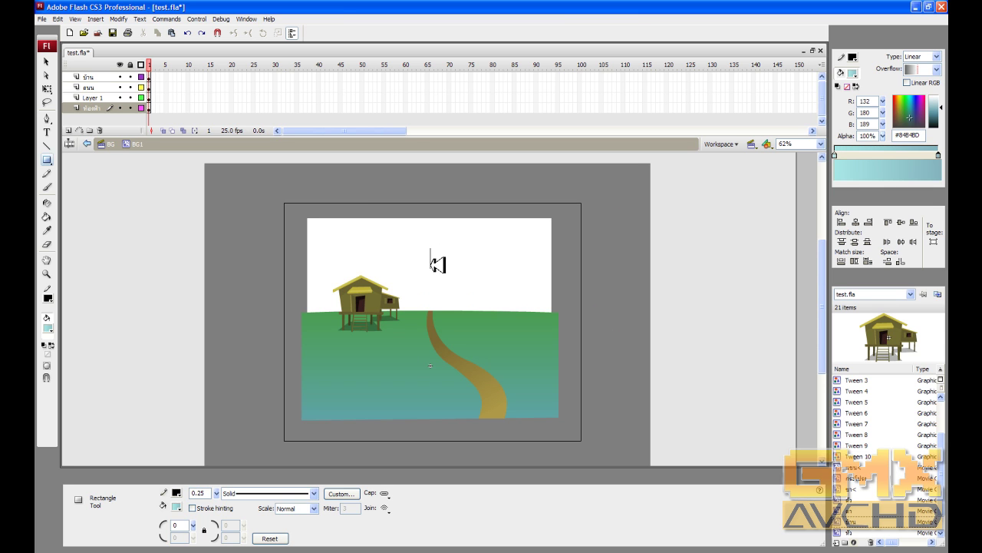
Step: Fill the sky rectangle with the gradient running vertically, light cyan at its upper edge and grey-blue at its lower edge
key(k)
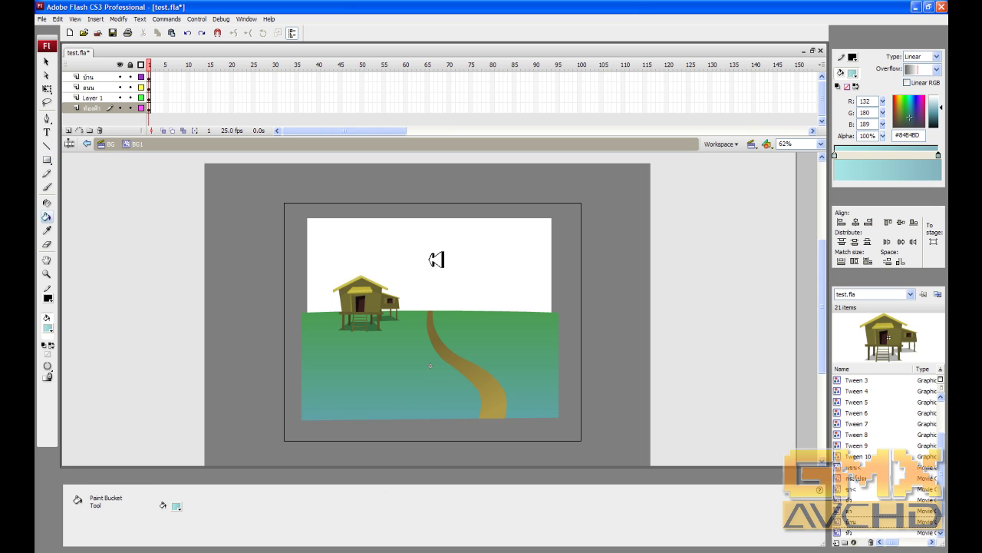
click(436, 254)
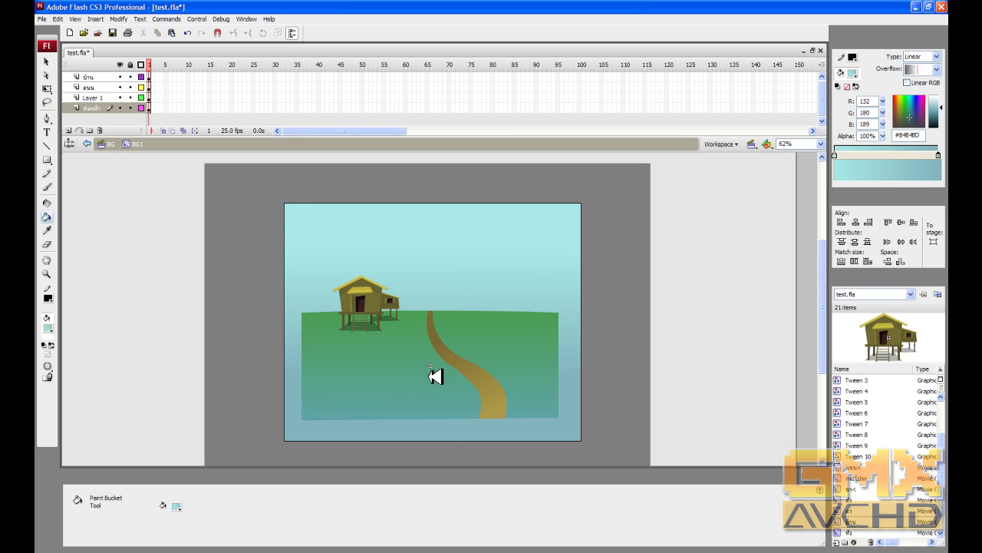
click(434, 268)
click(432, 238)
click(432, 237)
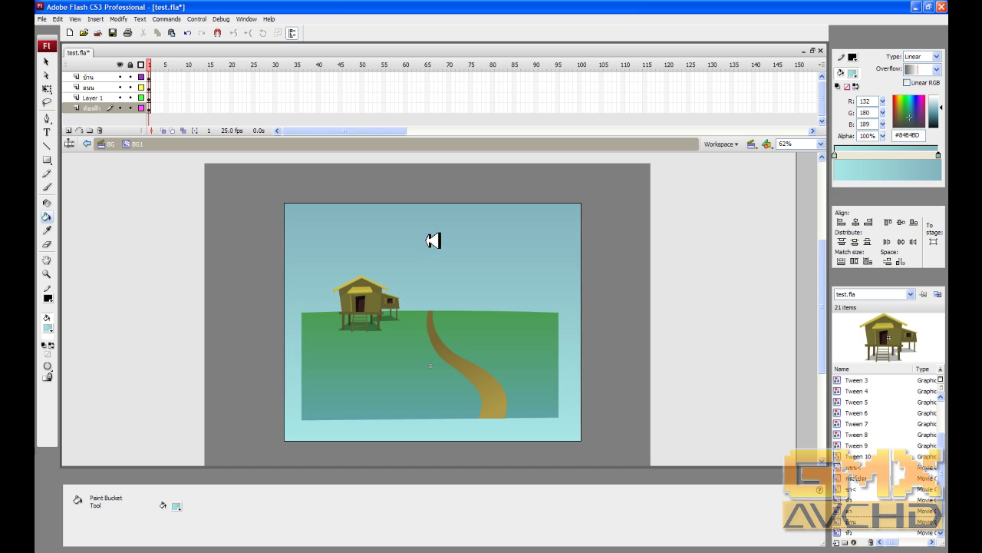
click(438, 230)
drag(428, 221, 432, 365)
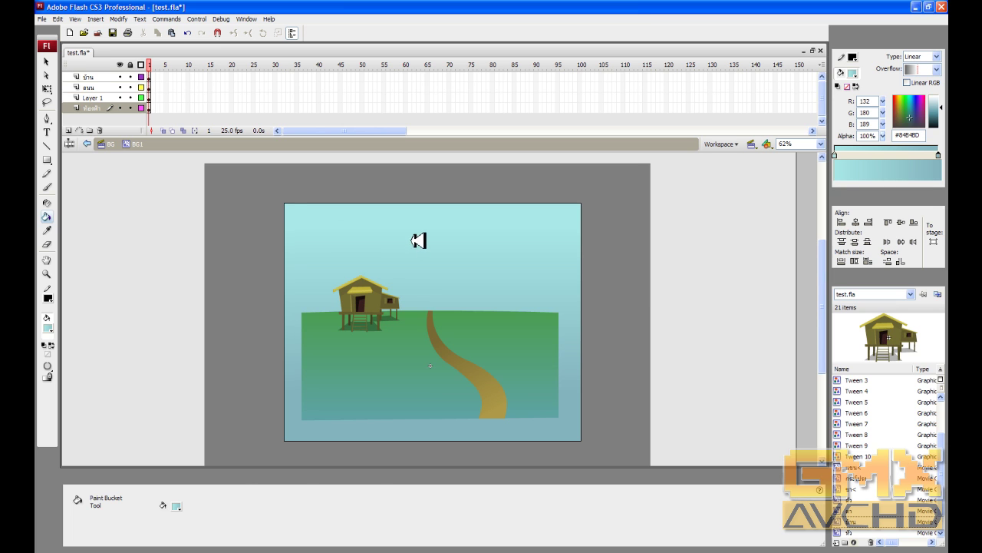
Step: Delete the black outline around the sky rectangle
key(v)
click(291, 206)
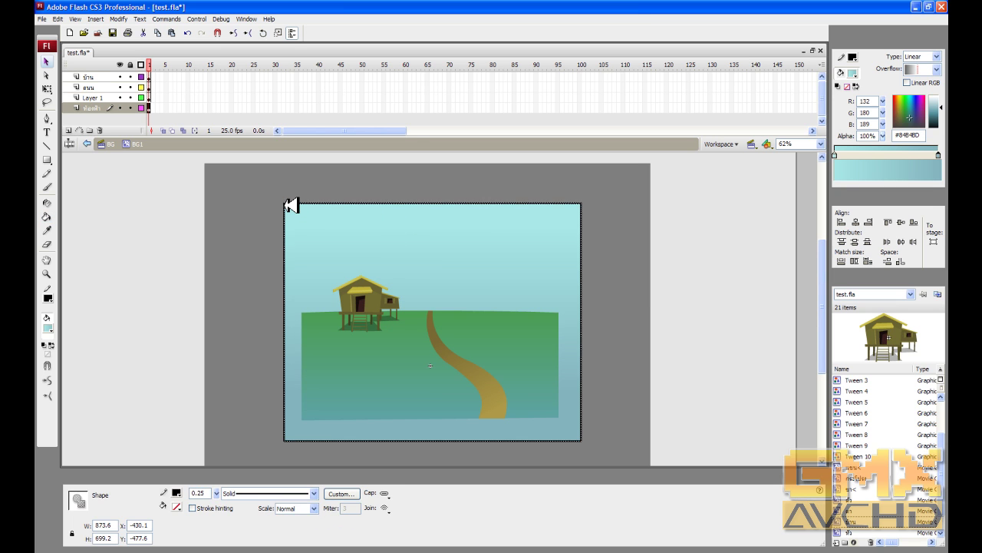
key(ctrl+z)
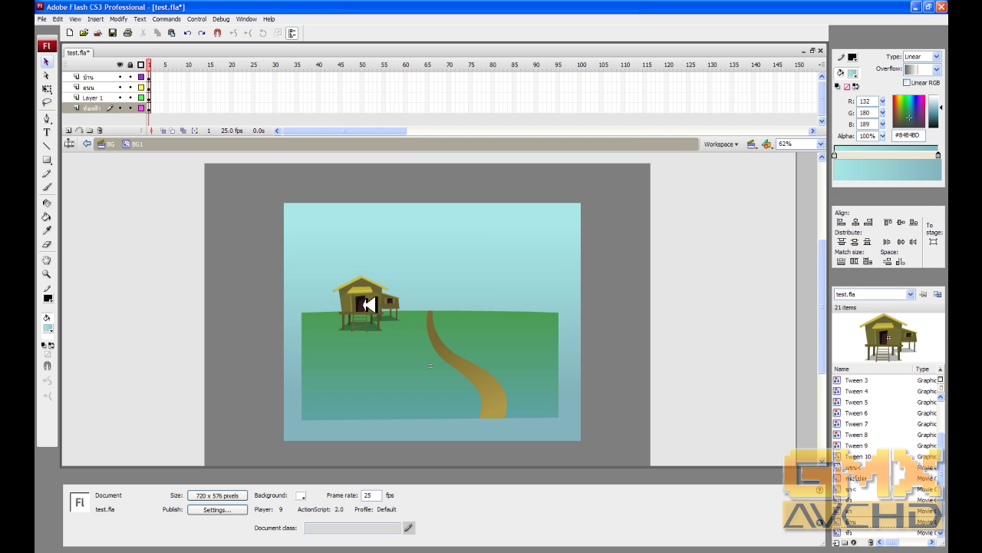
Step: Add a new layer directly above the sky layer and name it เมฆ
click(75, 130)
click(70, 131)
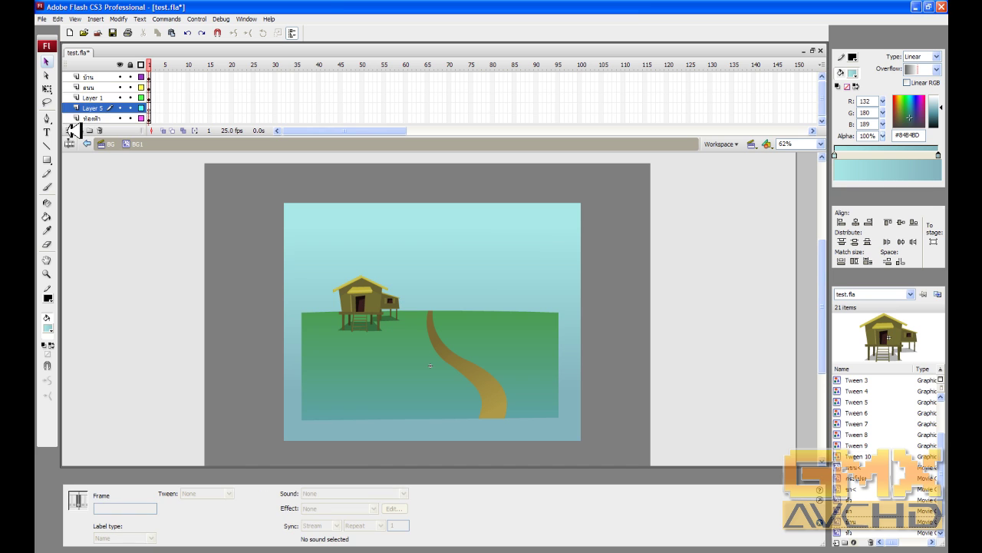
double_click(93, 107)
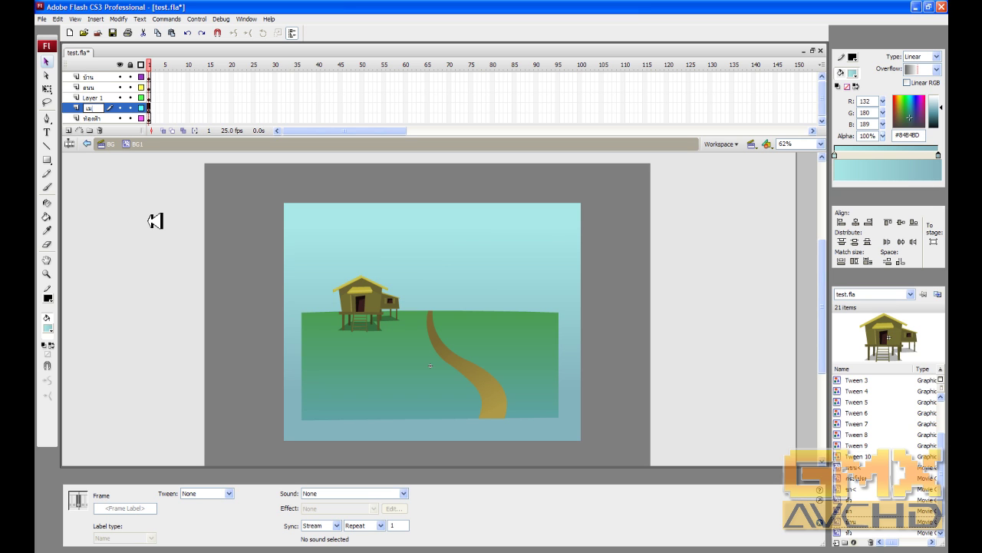
click(278, 234)
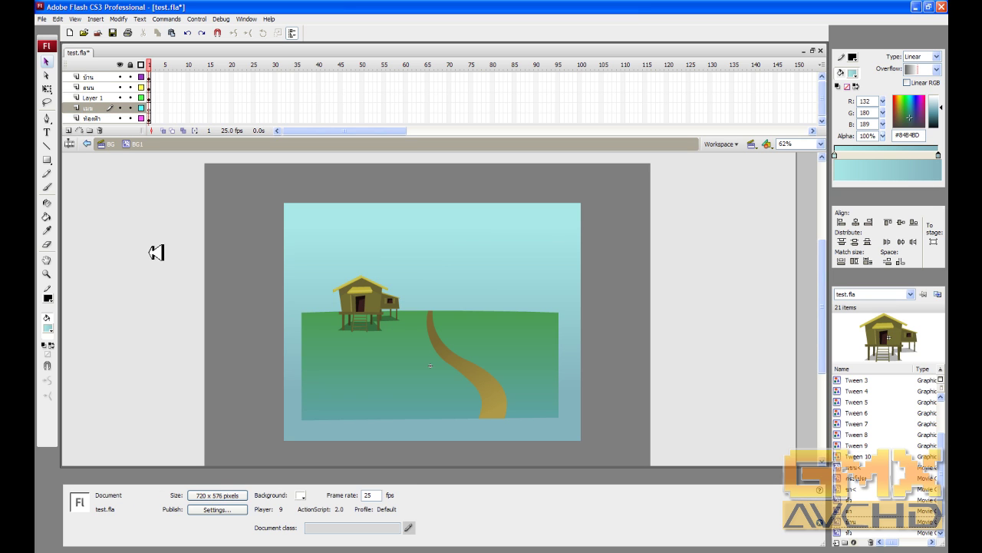
Step: Paint five white (#FFFFFF) clouds across the sky with the Brush tool, including one partly behind the house
click(49, 184)
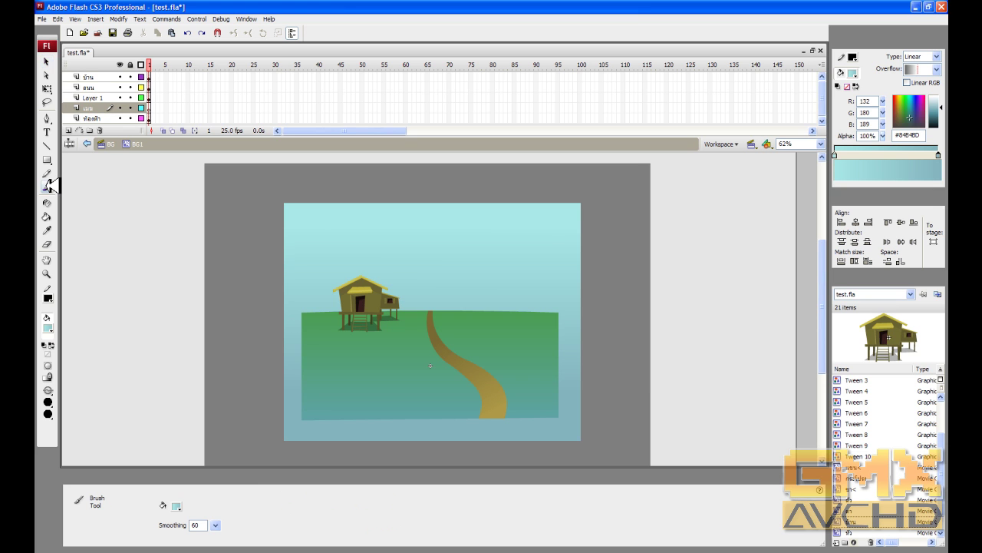
click(48, 329)
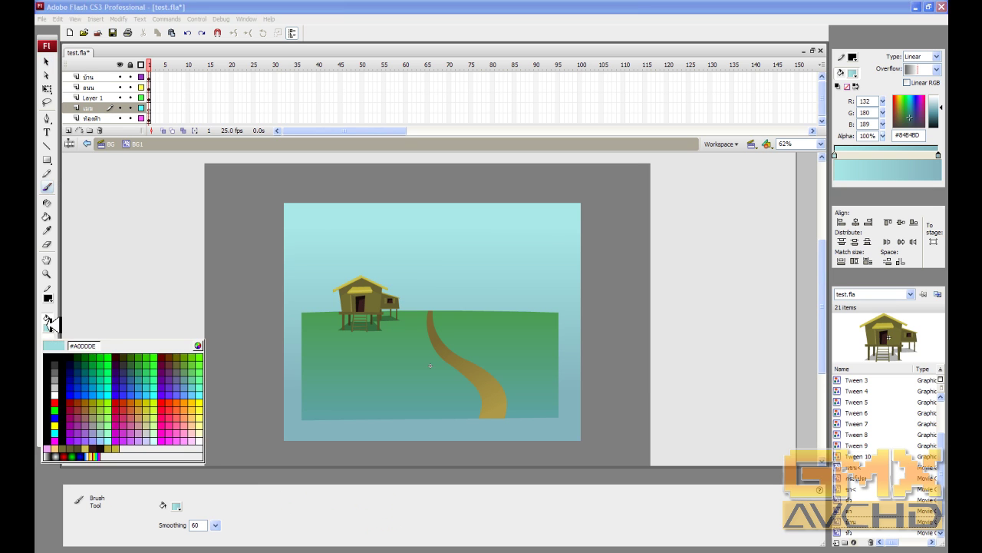
click(58, 394)
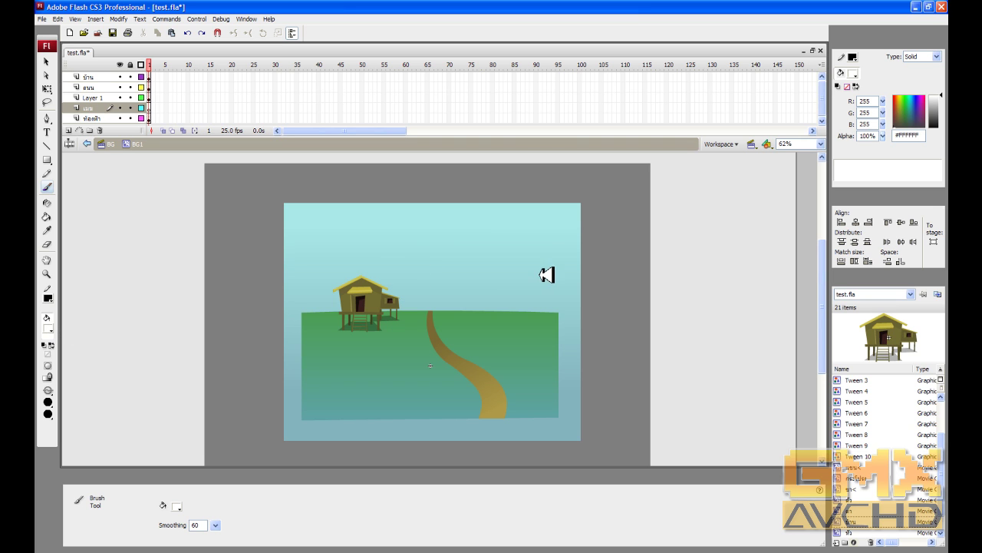
mouse_move(528, 272)
mouse_down()
mouse_move(539, 268)
mouse_move(524, 257)
mouse_move(491, 270)
mouse_move(551, 267)
mouse_up()
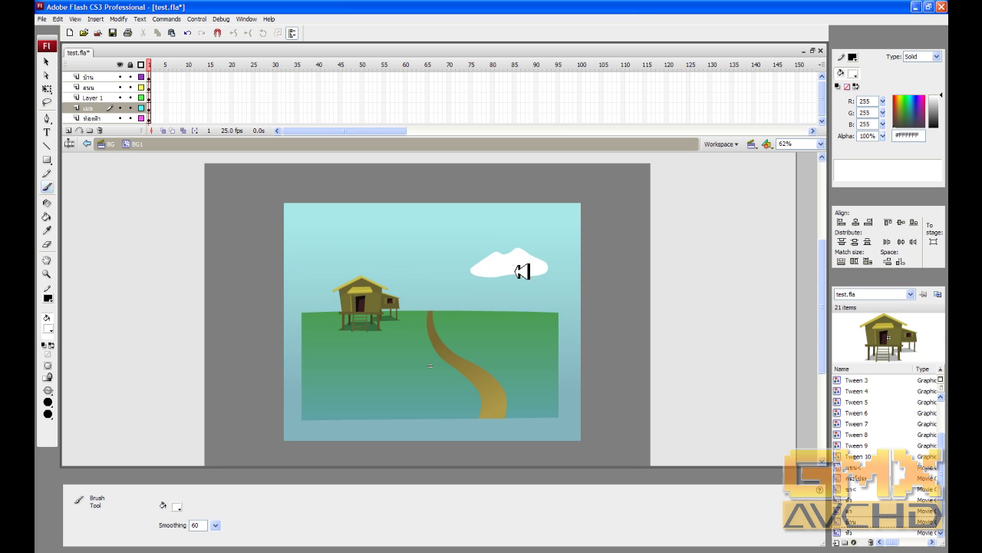
mouse_move(293, 245)
mouse_down()
mouse_move(349, 240)
mouse_move(323, 226)
mouse_move(284, 240)
mouse_move(321, 241)
mouse_up()
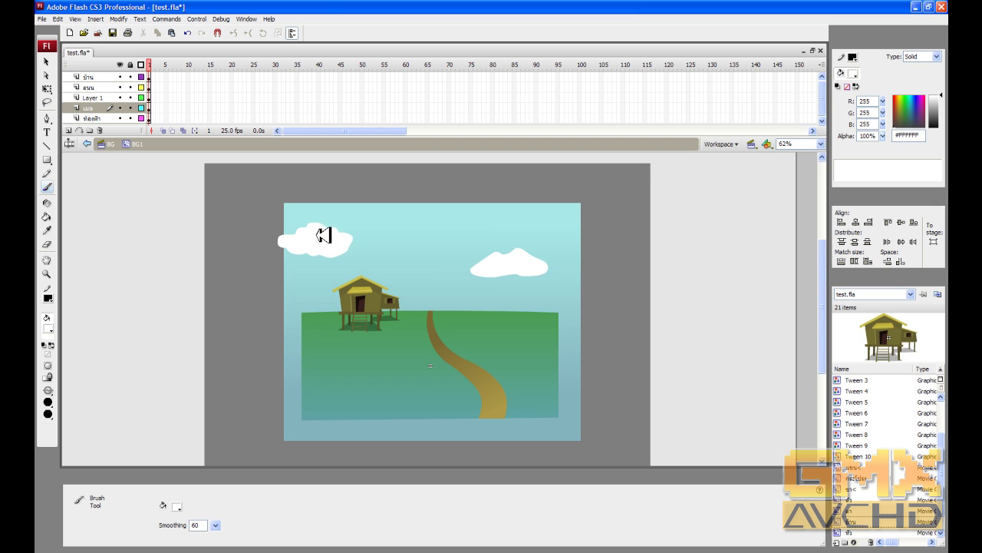
scroll(378, 263, up, 1)
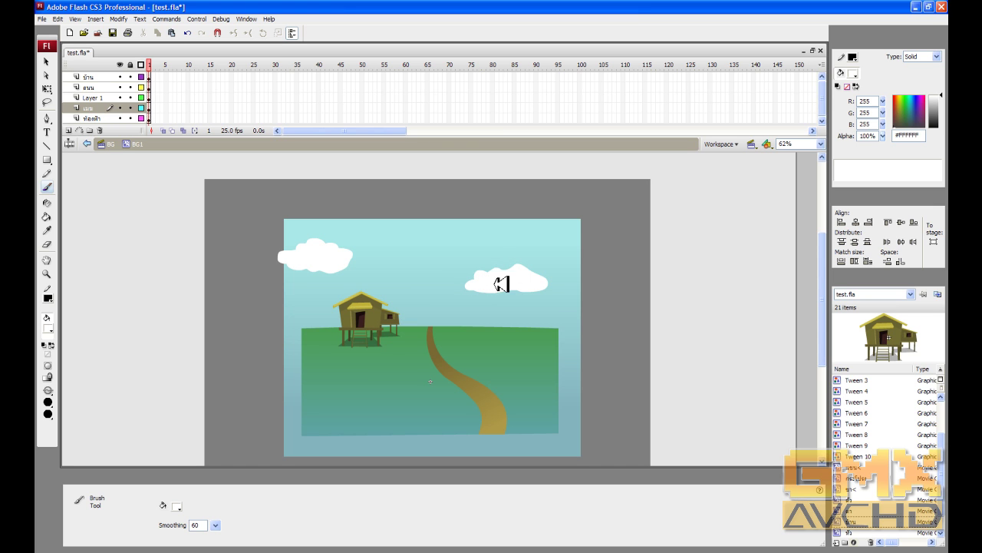
mouse_move(537, 277)
mouse_down()
mouse_move(502, 269)
mouse_move(551, 282)
mouse_move(510, 278)
mouse_move(508, 289)
mouse_move(555, 283)
mouse_up()
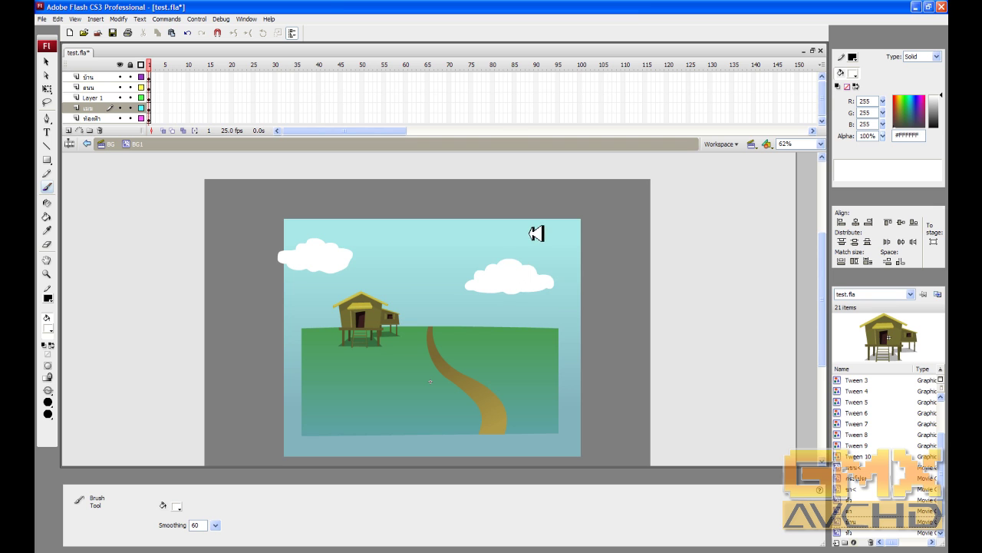
mouse_move(544, 232)
mouse_down()
mouse_move(566, 228)
mouse_move(546, 226)
mouse_up()
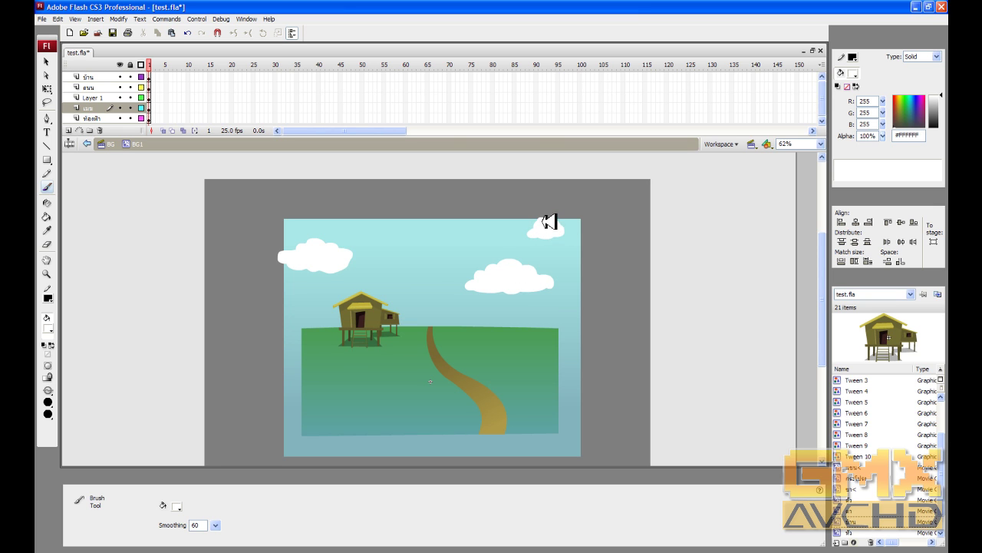
mouse_move(376, 286)
mouse_down()
mouse_move(367, 299)
mouse_move(381, 292)
mouse_move(409, 302)
mouse_move(378, 302)
mouse_up()
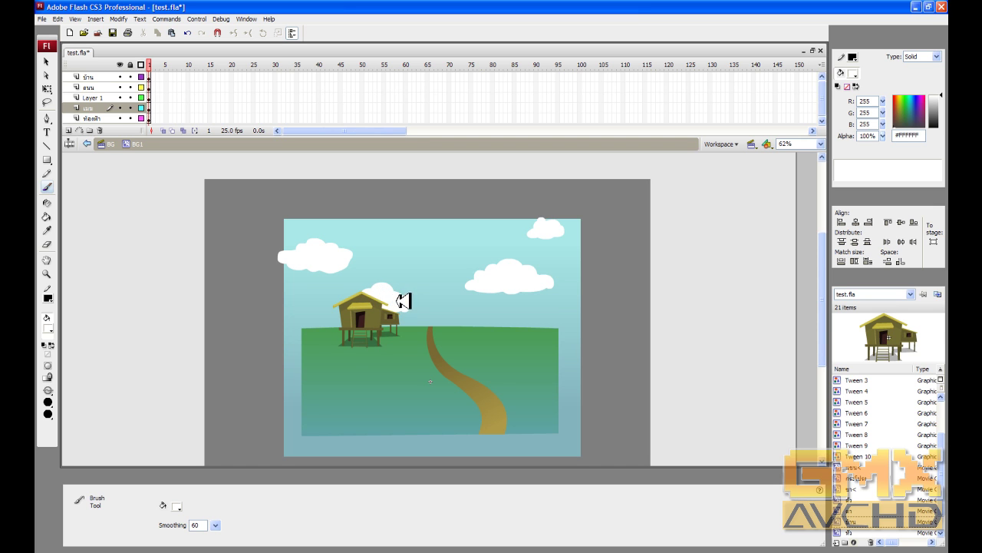
drag(366, 237, 361, 229)
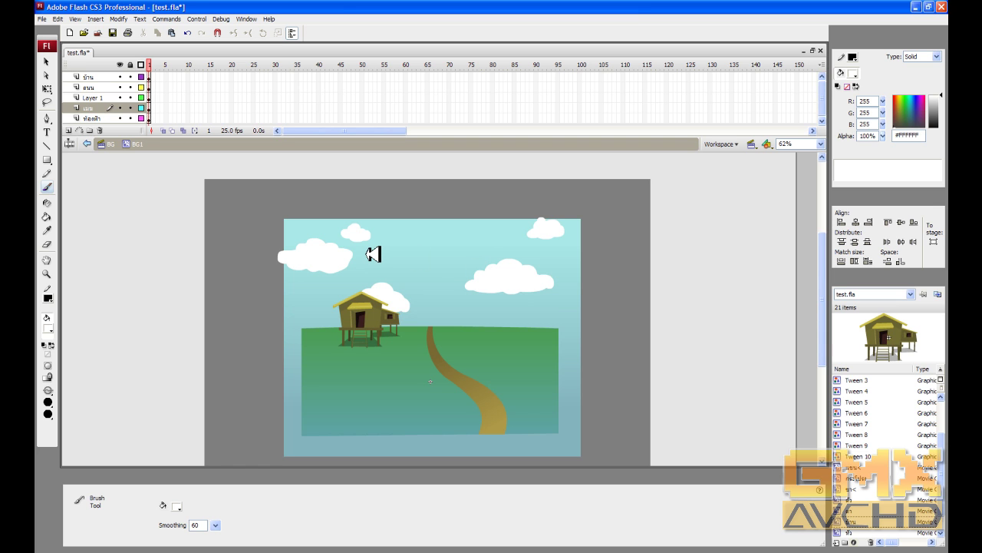
Step: Add a layer named พระอาทิตย์ above the clouds layer and draw a white circle about 122 px across in the upper middle of the sky
click(68, 131)
click(92, 107)
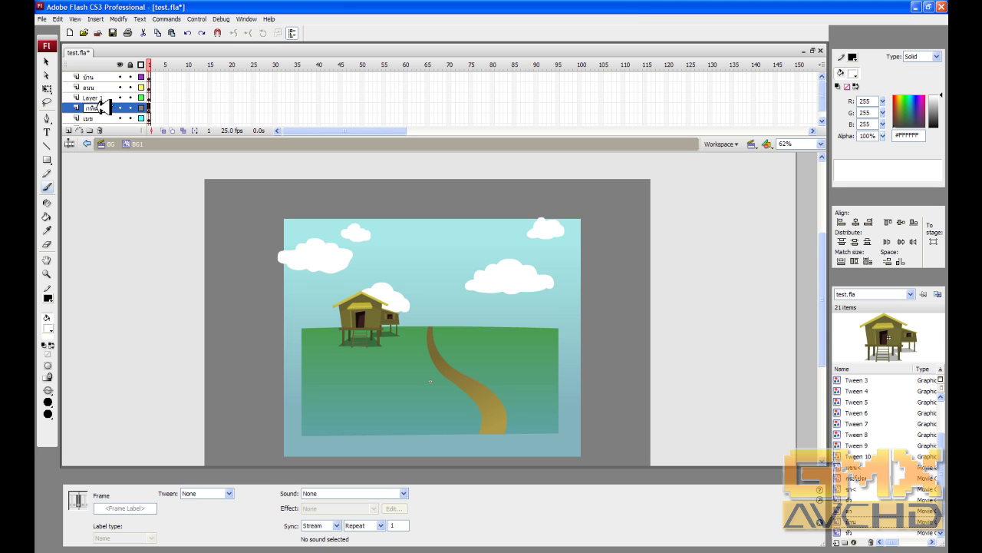
key(Return)
drag(47, 160, 80, 192)
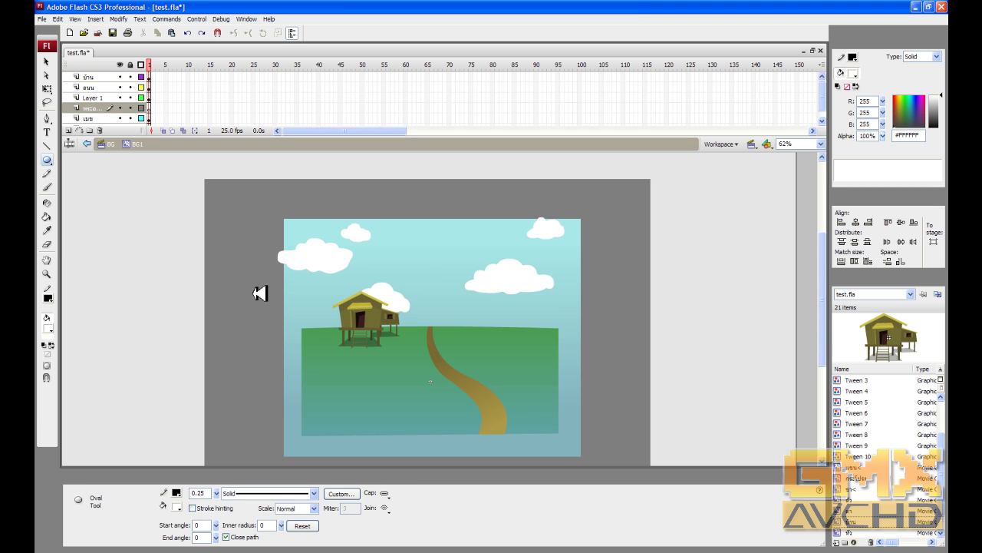
drag(409, 229, 452, 266)
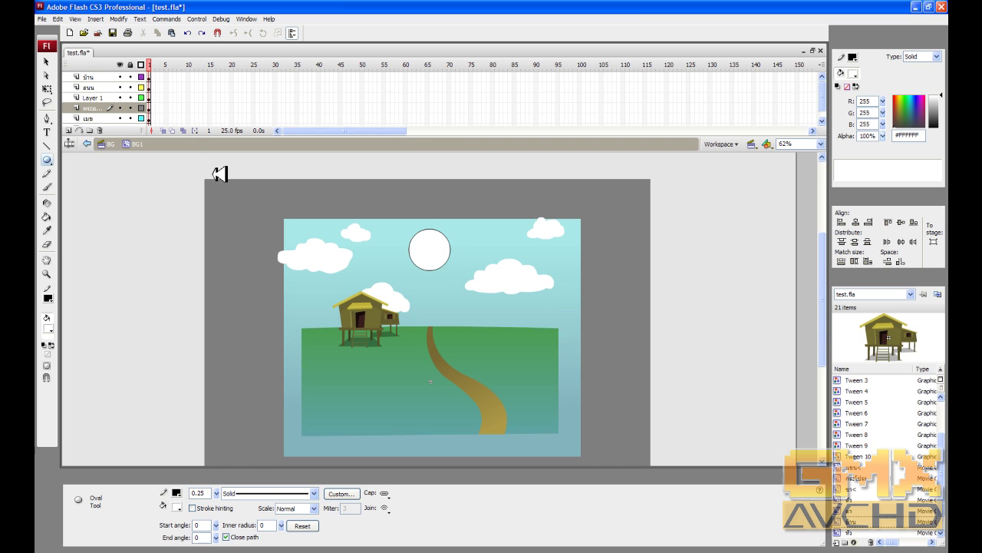
Step: Delete the black outline around the white sun circle
click(47, 62)
click(431, 247)
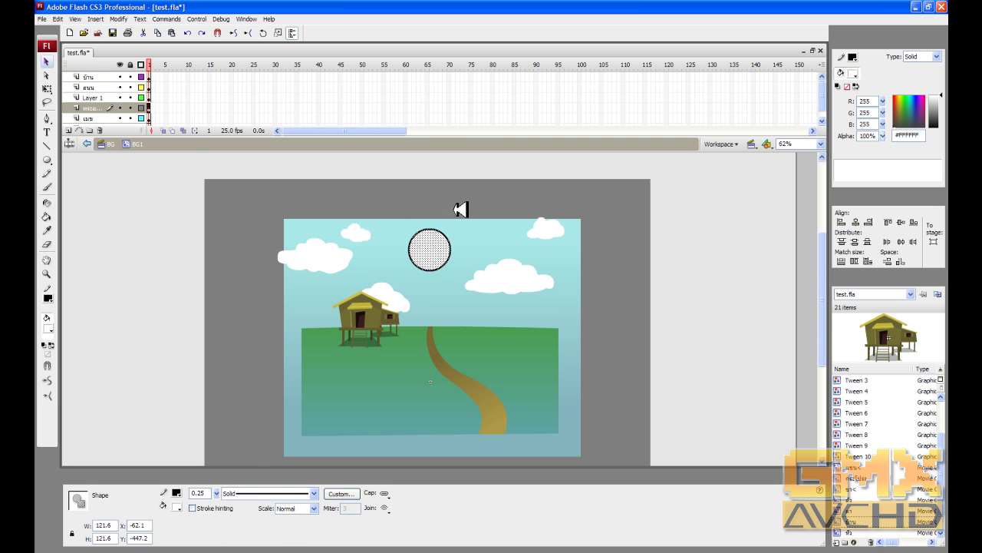
click(453, 232)
click(445, 233)
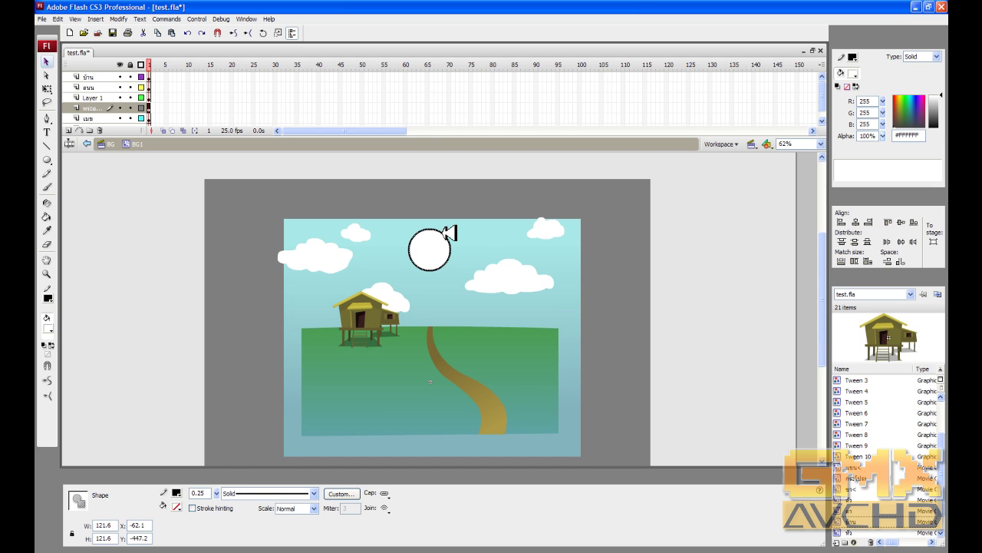
click(451, 232)
Step: Fill the white sun circle with a radial gradient from yellow #FFFF00 at the centre to #FFCC00 at the edge
click(52, 329)
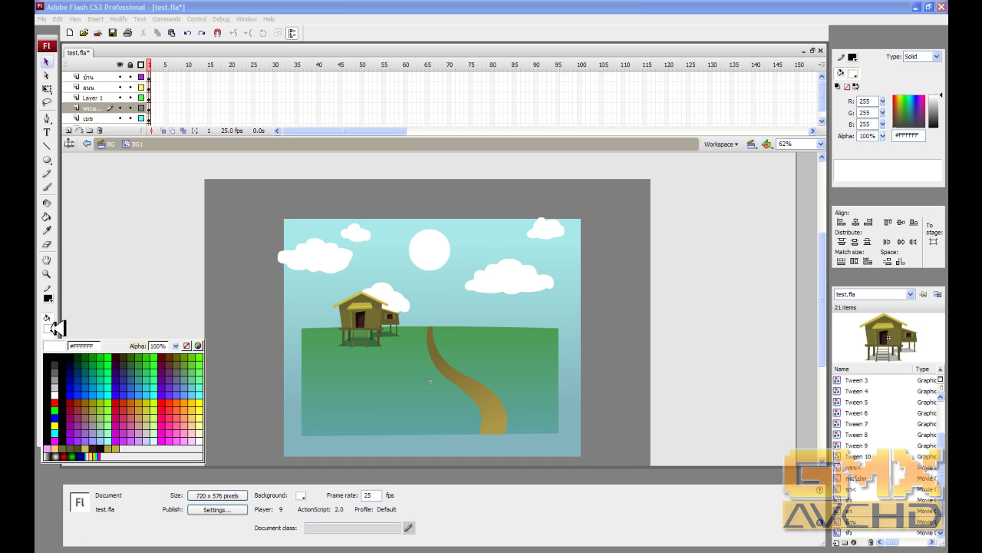
click(64, 456)
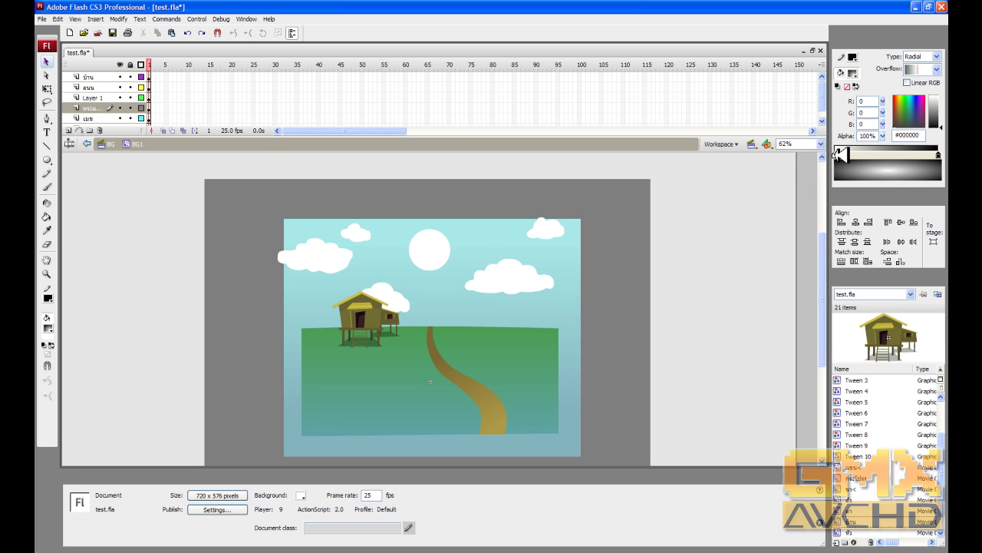
click(840, 155)
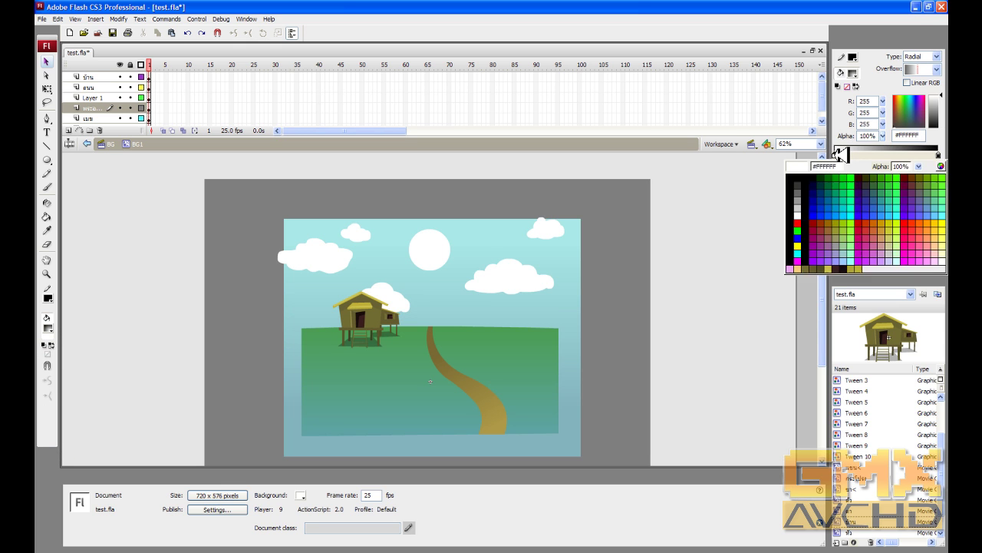
click(943, 222)
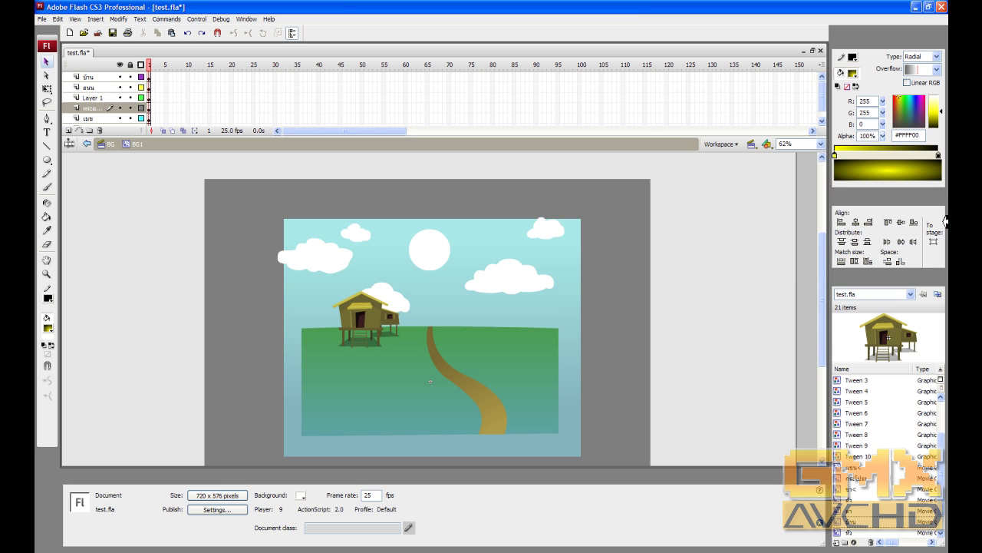
click(939, 155)
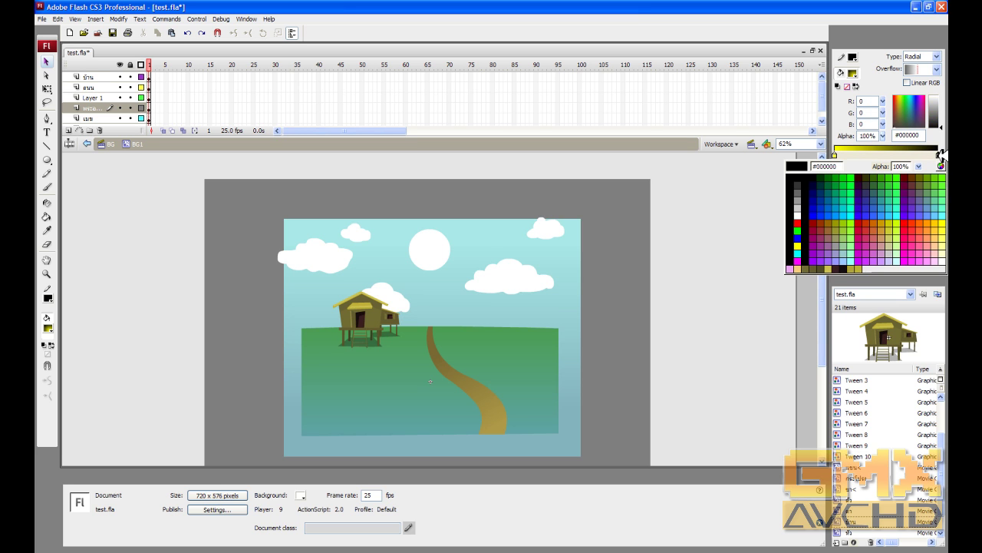
click(938, 221)
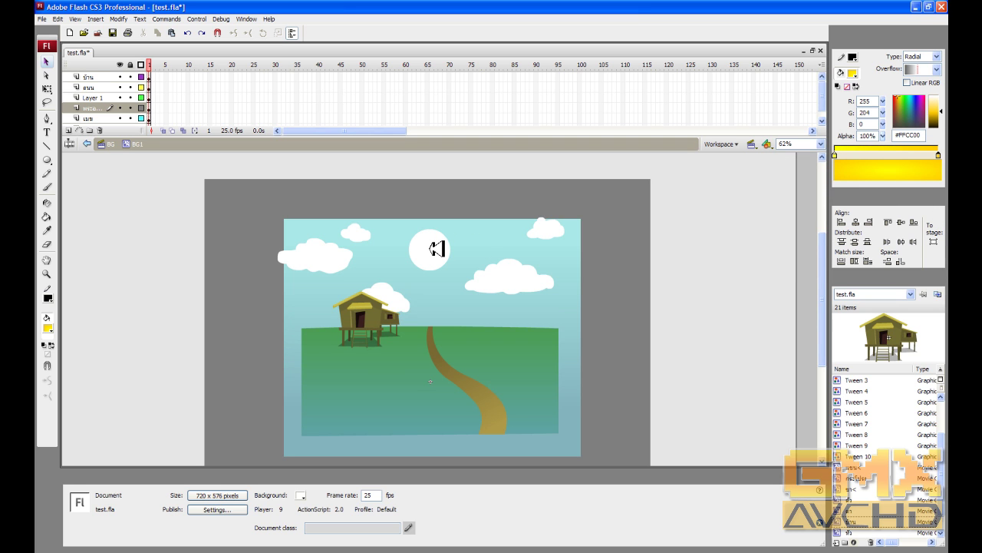
key(k)
click(434, 249)
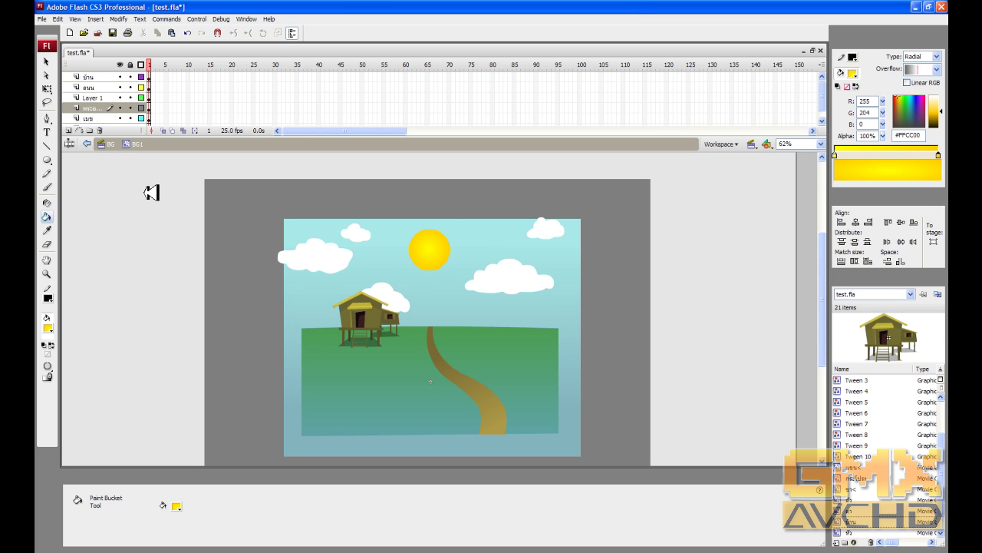
Step: Draw an unfilled circle about 189 px across with a black 0.25 outline around the sun, using the Oval tool
click(49, 158)
click(54, 161)
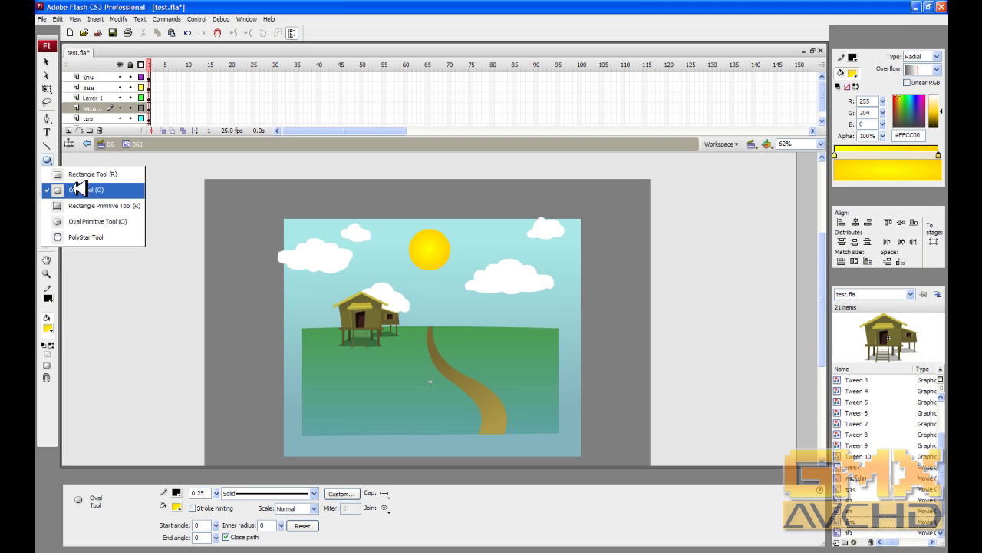
click(69, 188)
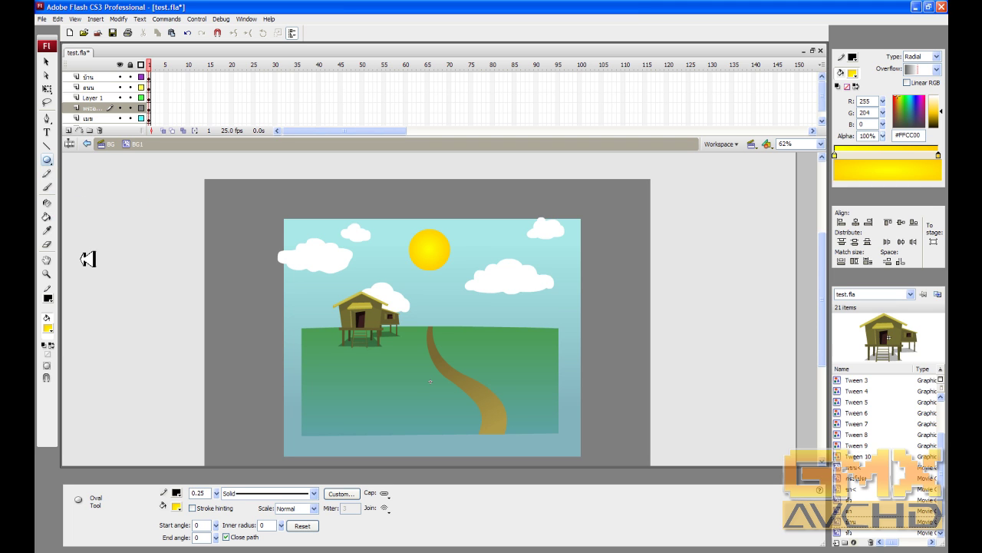
click(51, 328)
click(177, 344)
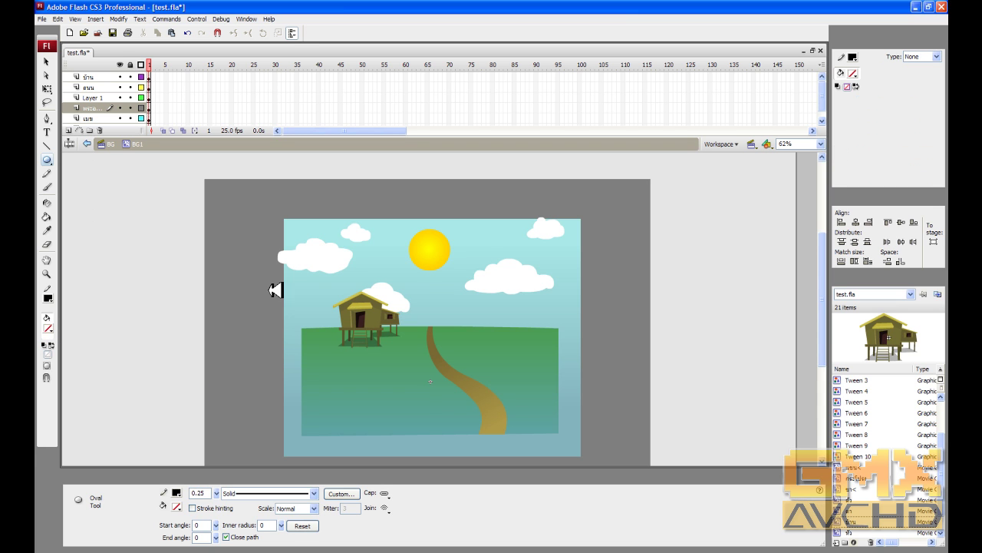
drag(398, 219, 464, 274)
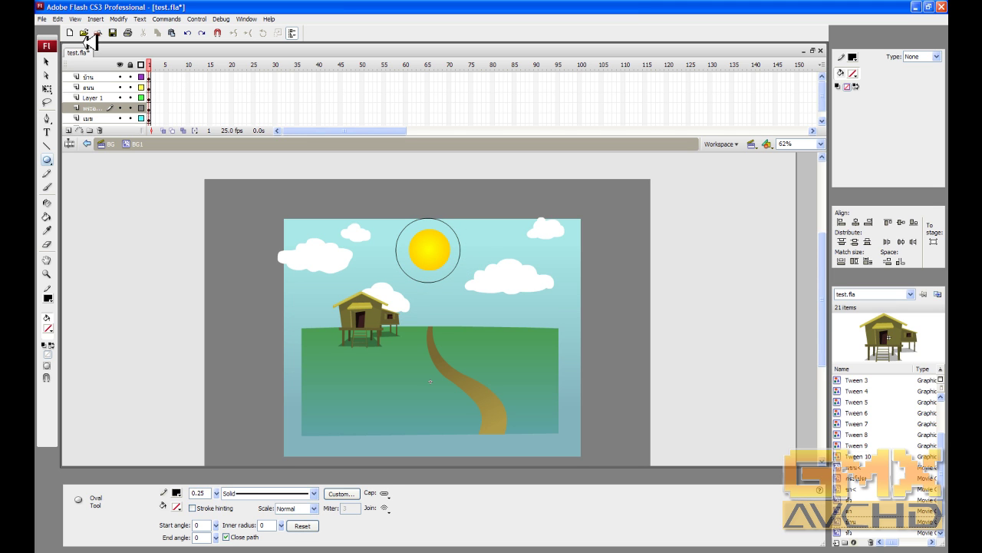
Step: Scale the outline circle down to about 136 px and centre it closely around the sun with Free Transform
click(46, 62)
click(442, 219)
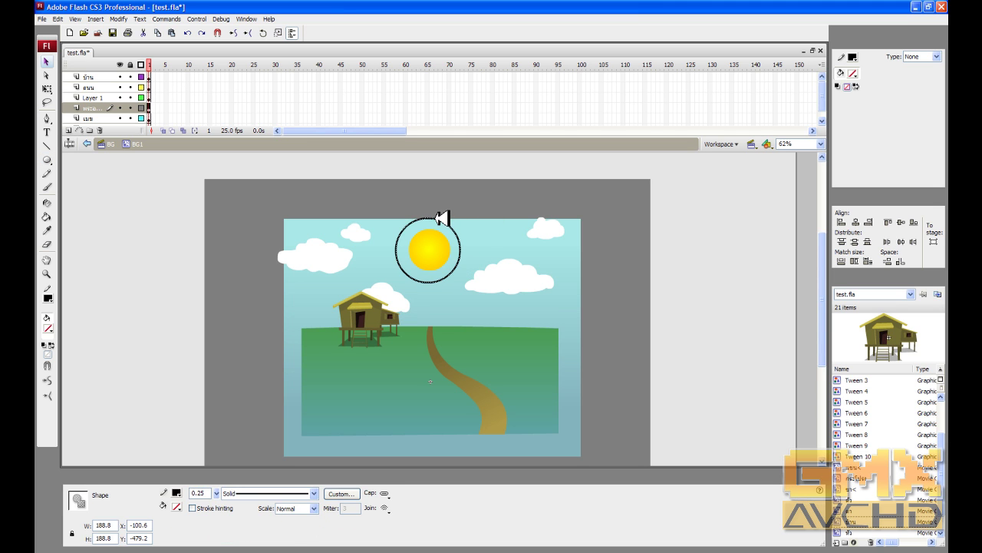
key(q)
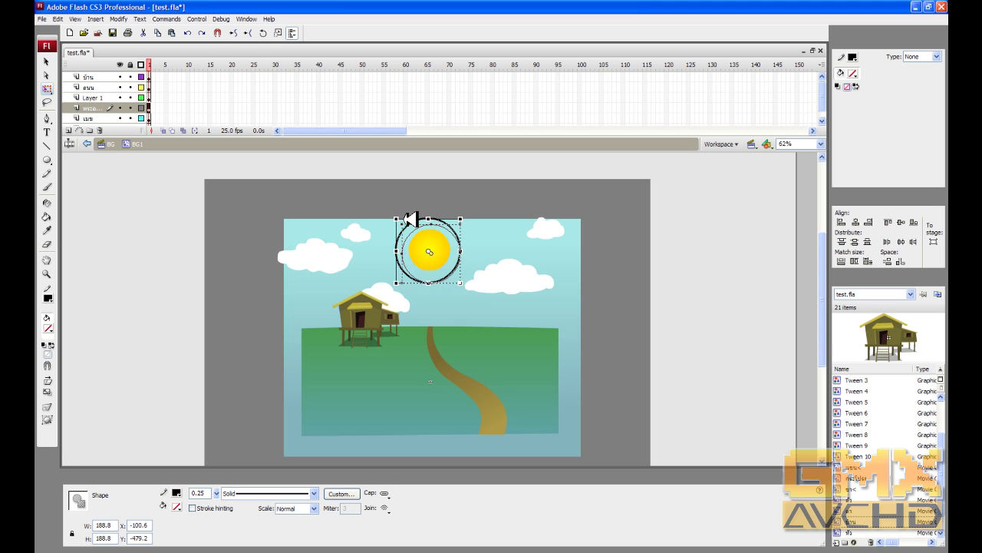
drag(411, 220, 461, 224)
click(436, 178)
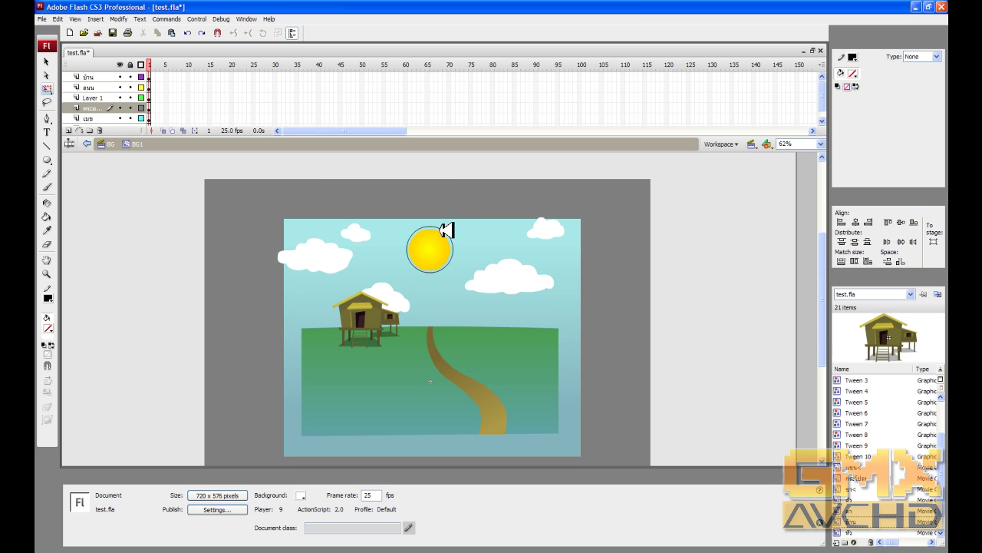
Step: Fill the narrow ring around the sun with the yellow radial gradient and delete its black outline
key(k)
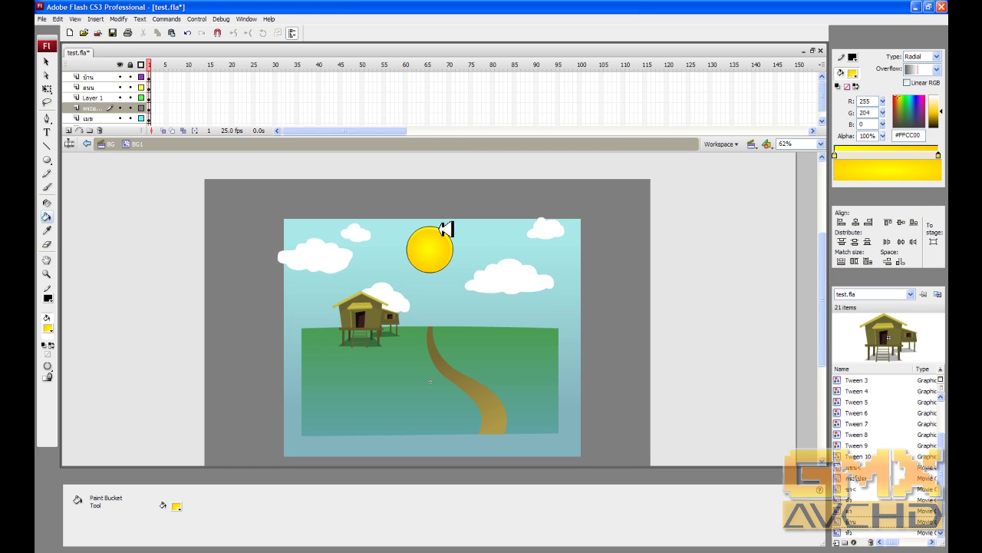
key(v)
click(444, 228)
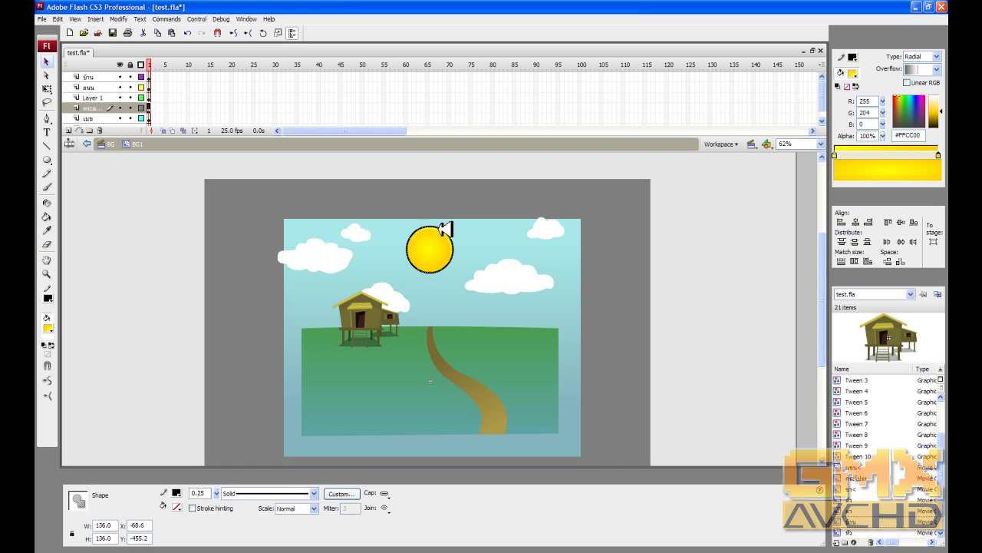
key(ctrl+z)
key(ctrl+z)
key(ctrl+z)
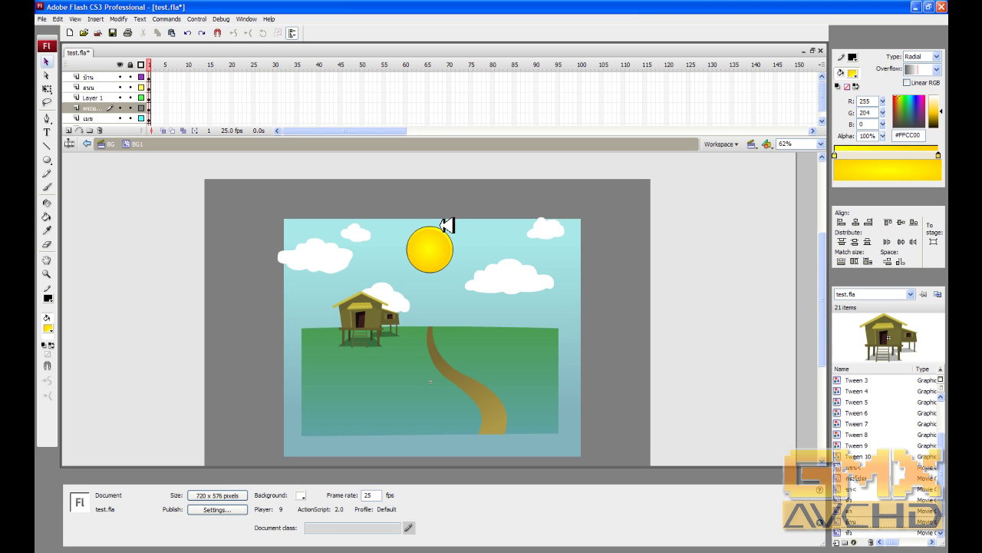
click(443, 229)
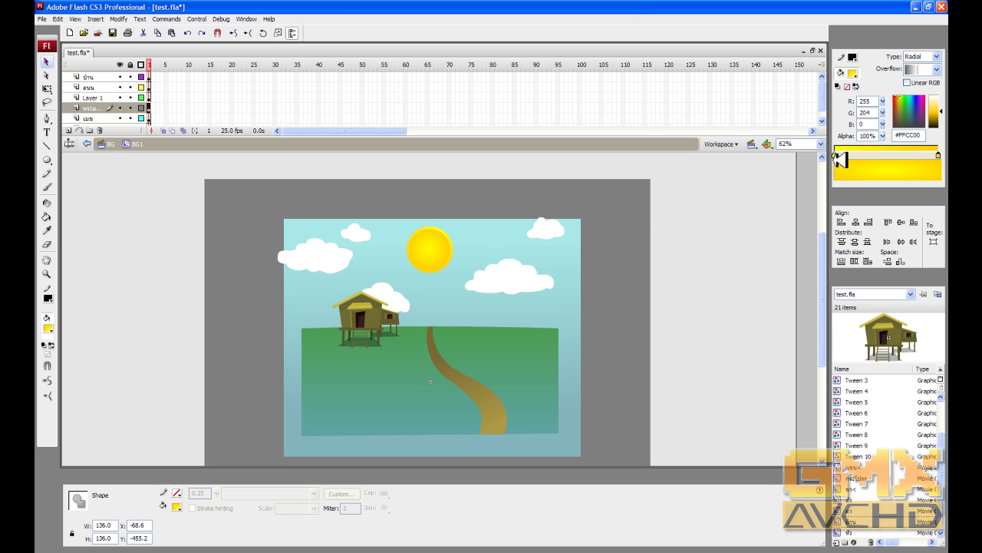
Step: Make the ring around the sun translucent by lowering the #FFFF00 stop of its radial gradient to 35% alpha
click(884, 152)
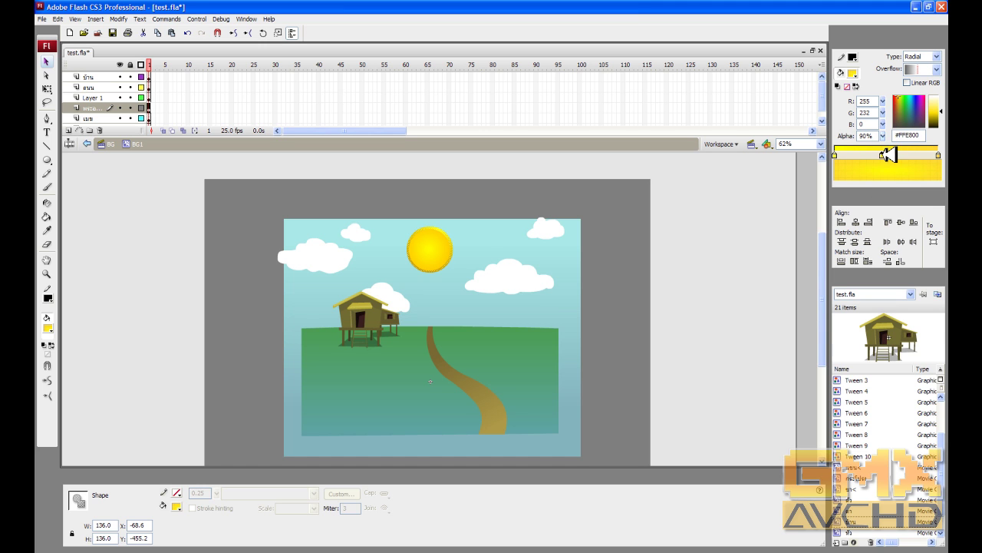
drag(883, 136, 575, 161)
click(461, 188)
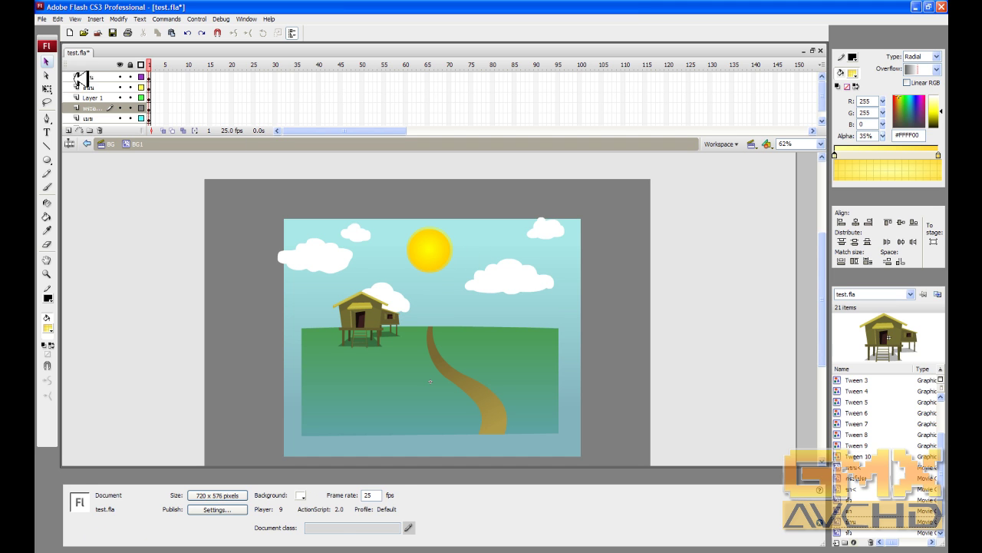
Step: Convert everything on the sun layer into a movie clip symbol named พระอาทิตย์
click(93, 107)
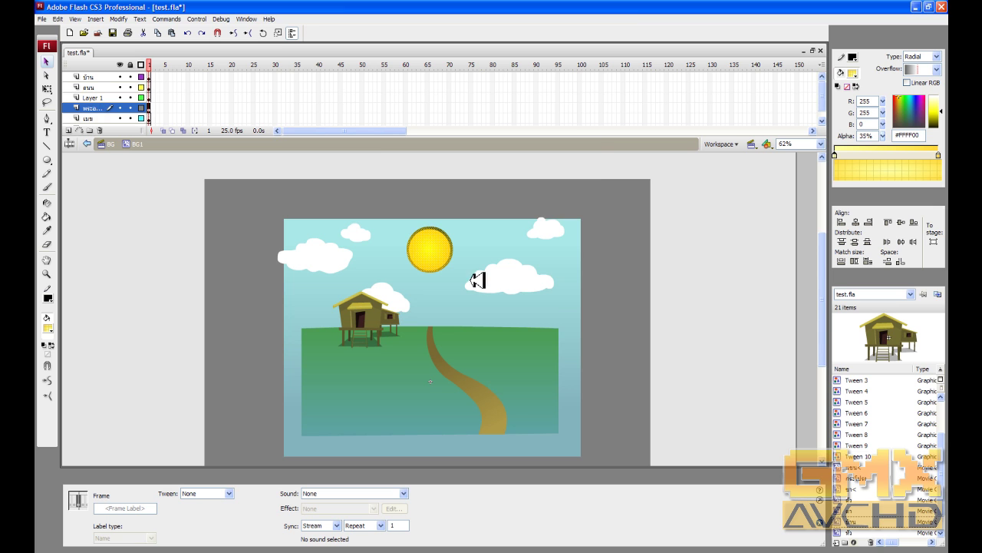
key(F8)
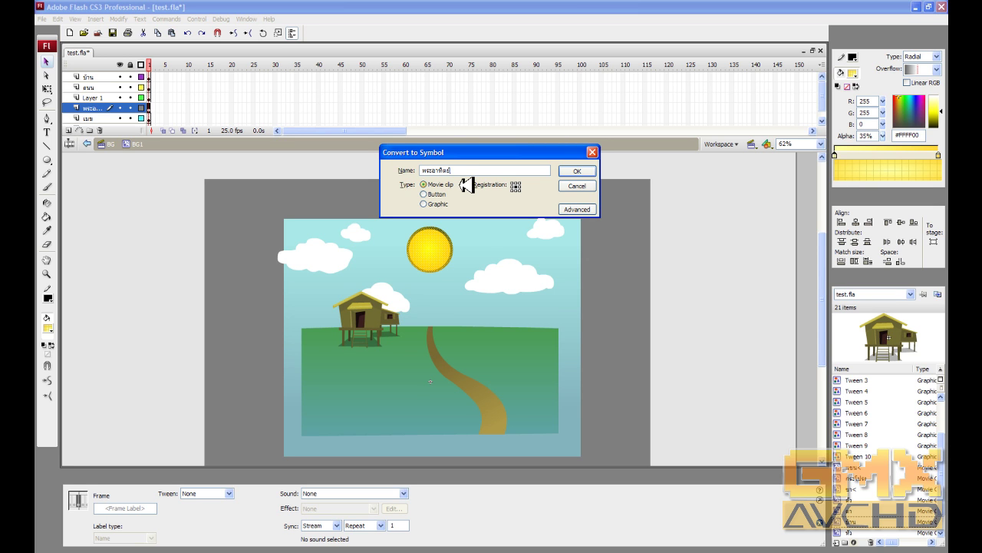
click(572, 171)
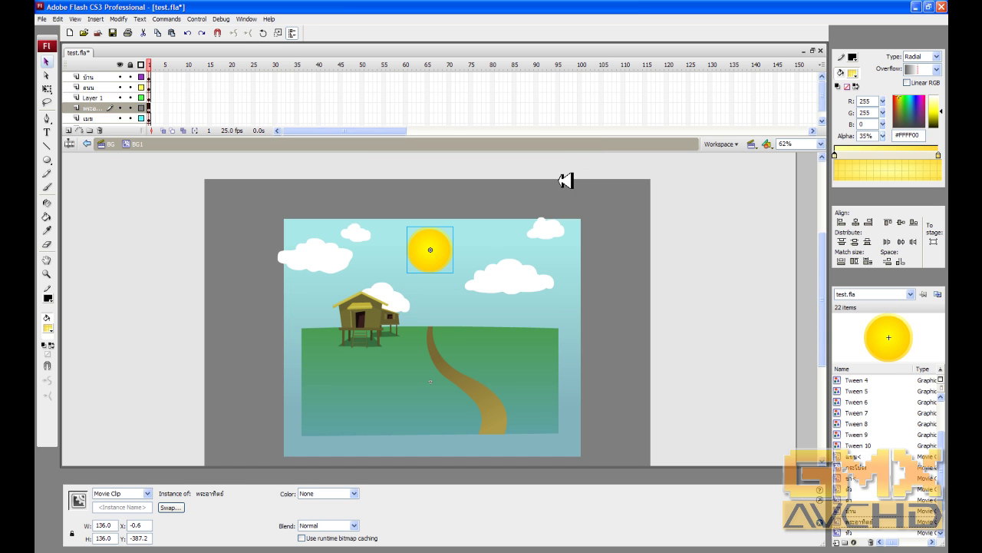
Step: Apply a Blur filter to the sun movie clip with Blur X and Blur Y set to 60
click(122, 480)
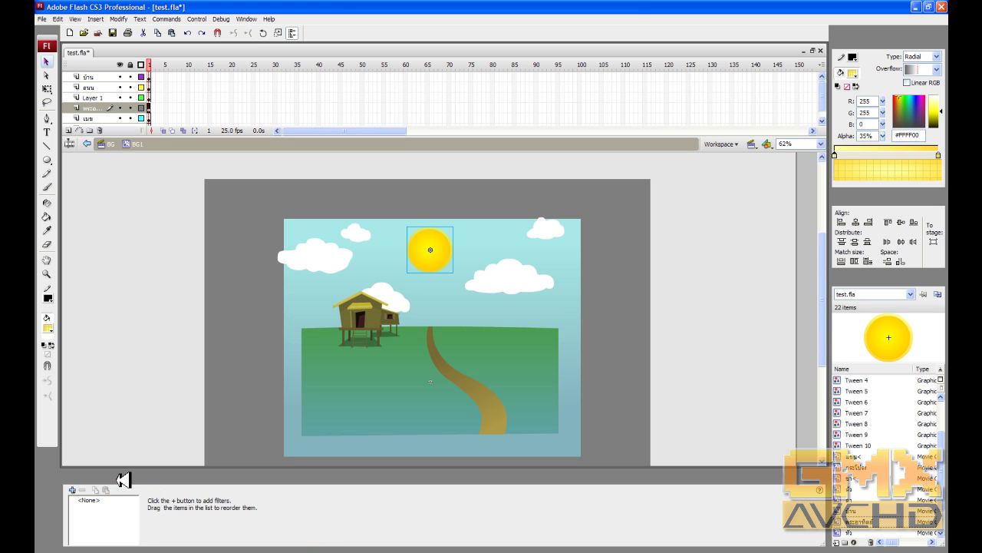
click(74, 490)
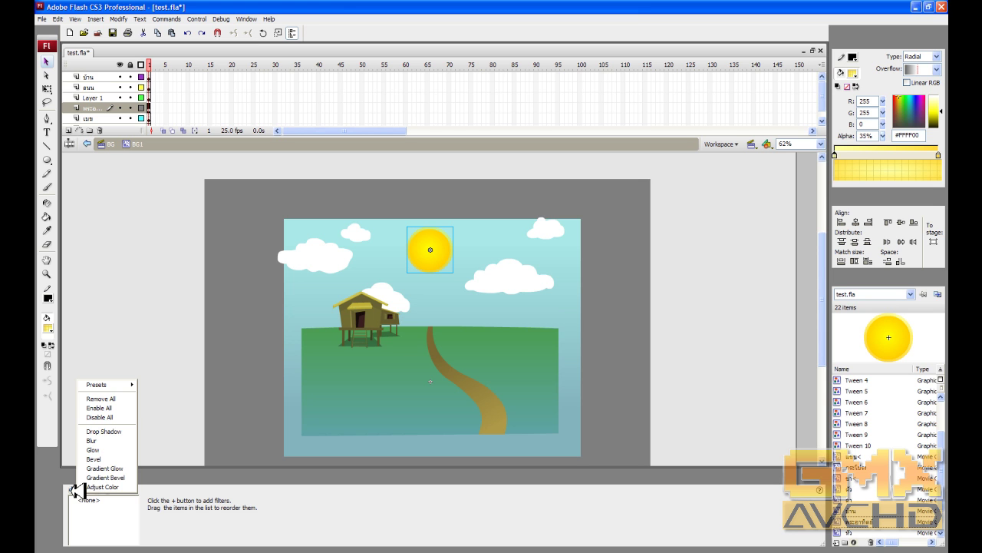
click(116, 439)
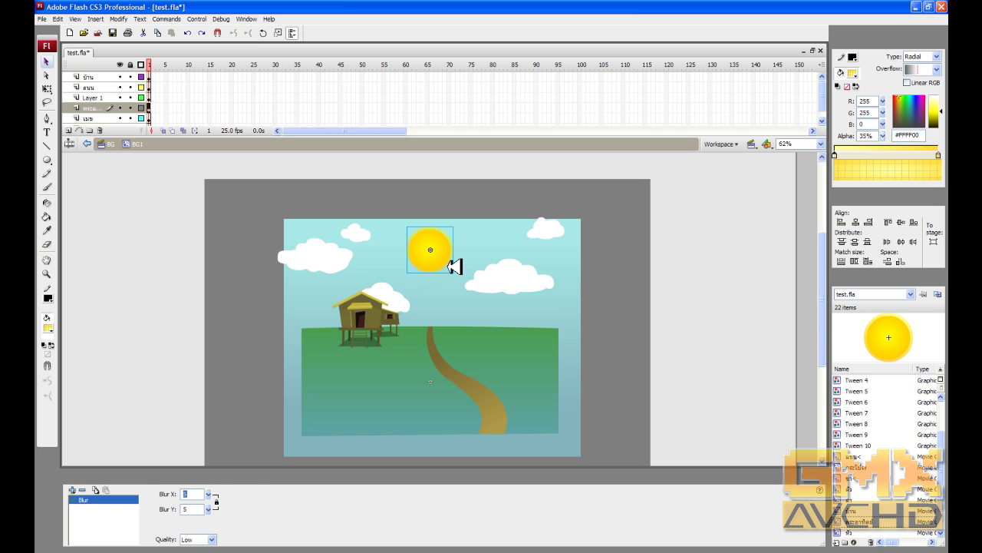
drag(208, 493, 208, 463)
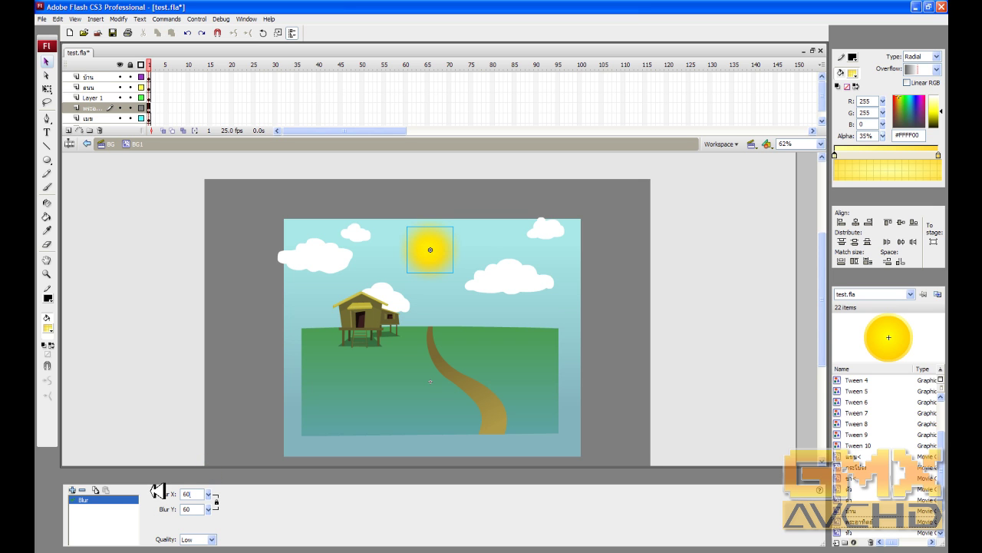
click(169, 434)
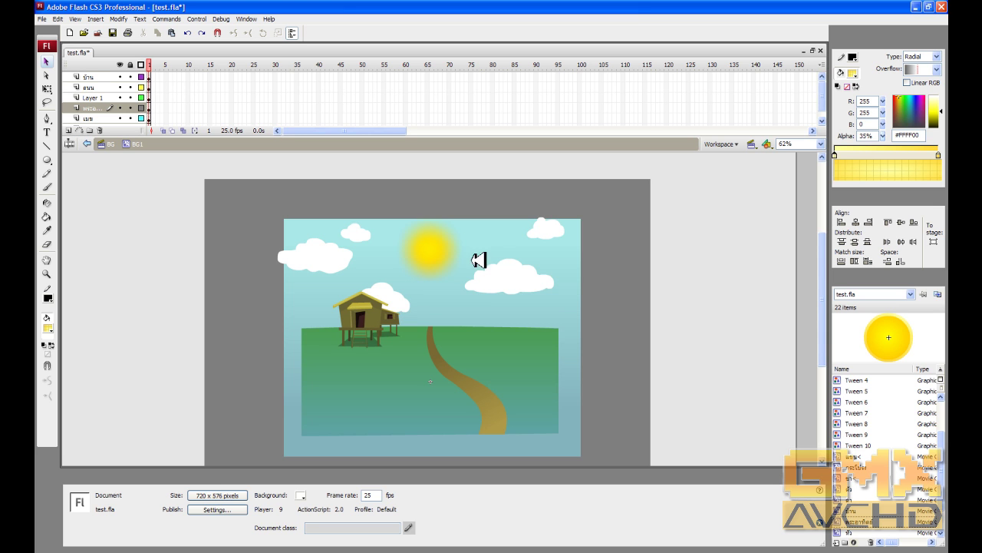
Step: Add a new layer directly above the sun layer and name it ภูเขา
click(69, 129)
double_click(98, 108)
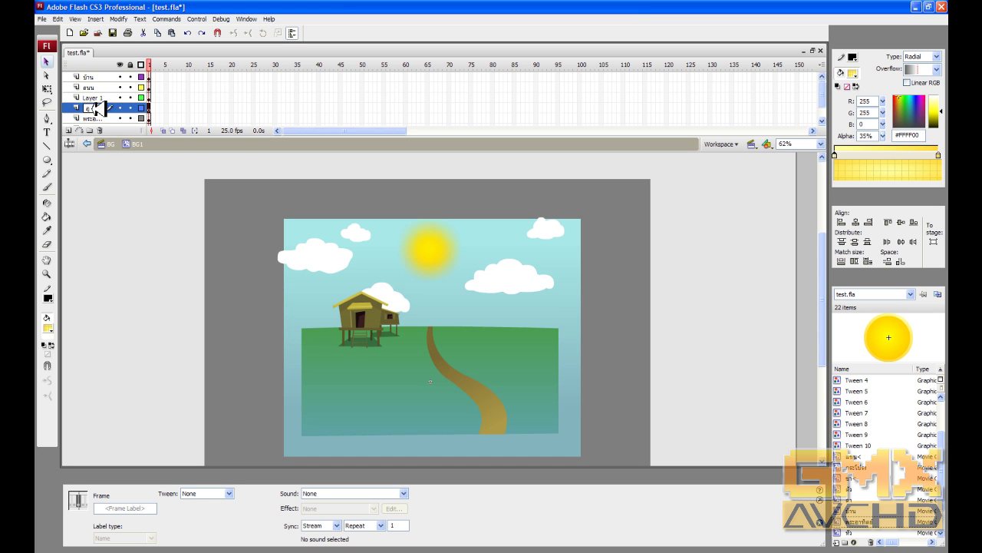
key(Return)
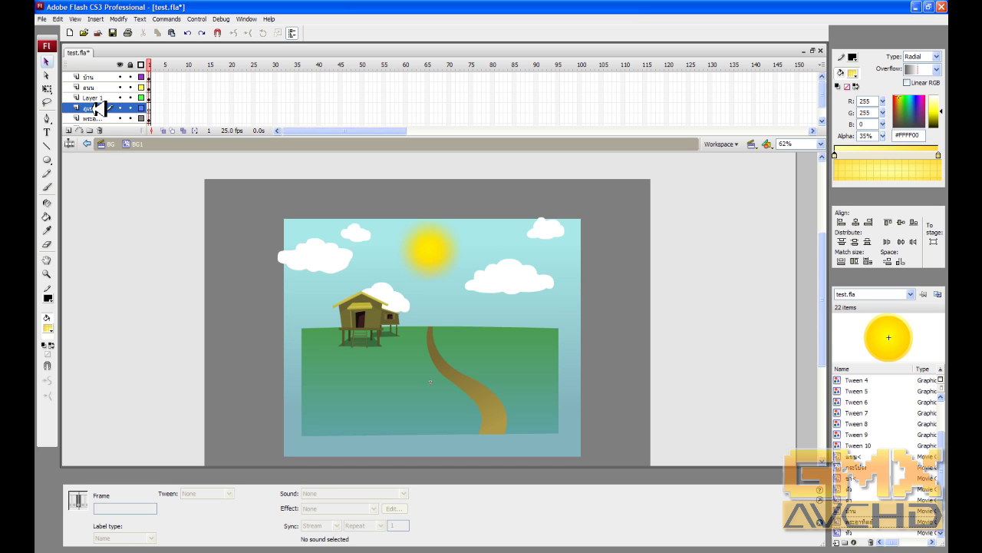
Step: Draw a closed mountain outline behind the house and field with the Pencil tool, extending past both sides of the sky
click(49, 171)
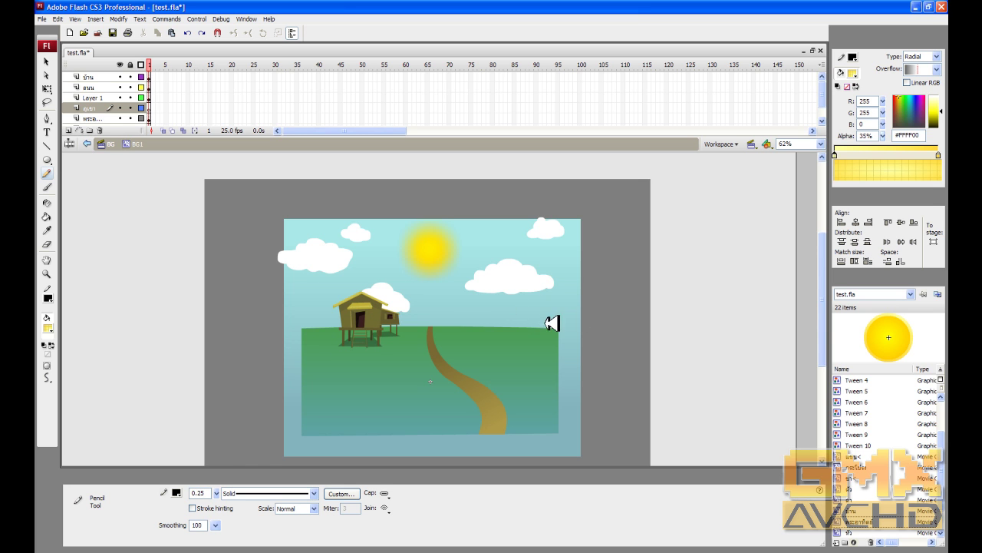
mouse_move(282, 351)
mouse_down()
mouse_move(591, 348)
mouse_move(597, 277)
mouse_move(593, 266)
mouse_move(555, 267)
mouse_move(548, 300)
mouse_move(538, 304)
mouse_move(529, 290)
mouse_move(525, 310)
mouse_move(511, 305)
mouse_move(496, 327)
mouse_move(481, 319)
mouse_move(465, 336)
mouse_move(405, 336)
mouse_move(370, 293)
mouse_move(359, 311)
mouse_move(346, 287)
mouse_move(320, 295)
mouse_move(301, 264)
mouse_move(274, 261)
mouse_move(294, 351)
mouse_up()
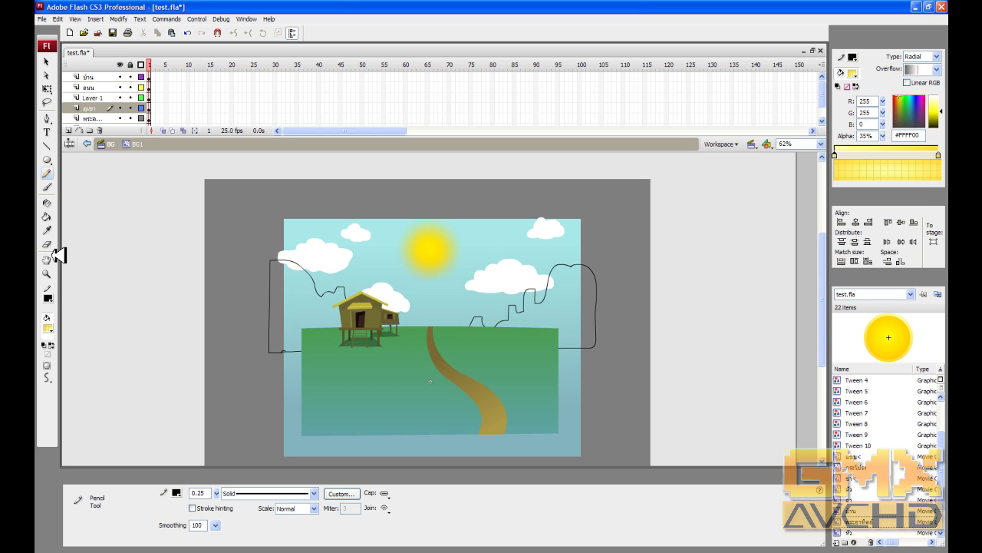
Step: Set the Paint Bucket fill to a linear gradient whose start colour is purple (R 73, G 45, B 159)
click(49, 218)
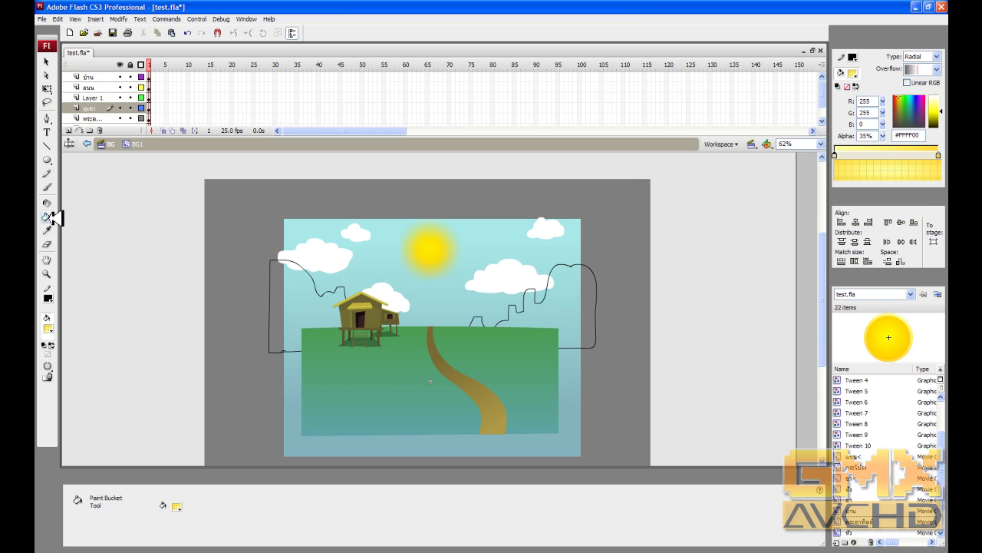
click(50, 327)
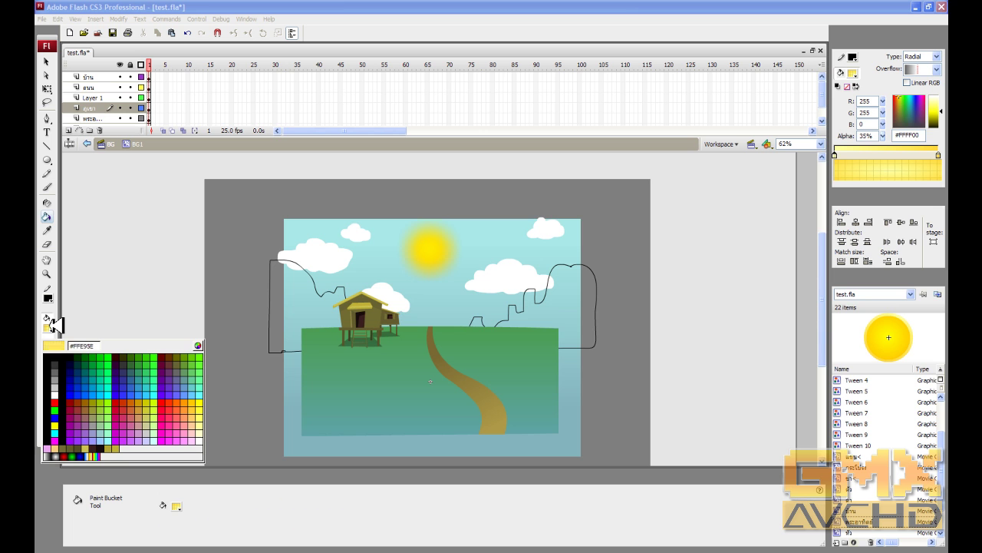
click(49, 455)
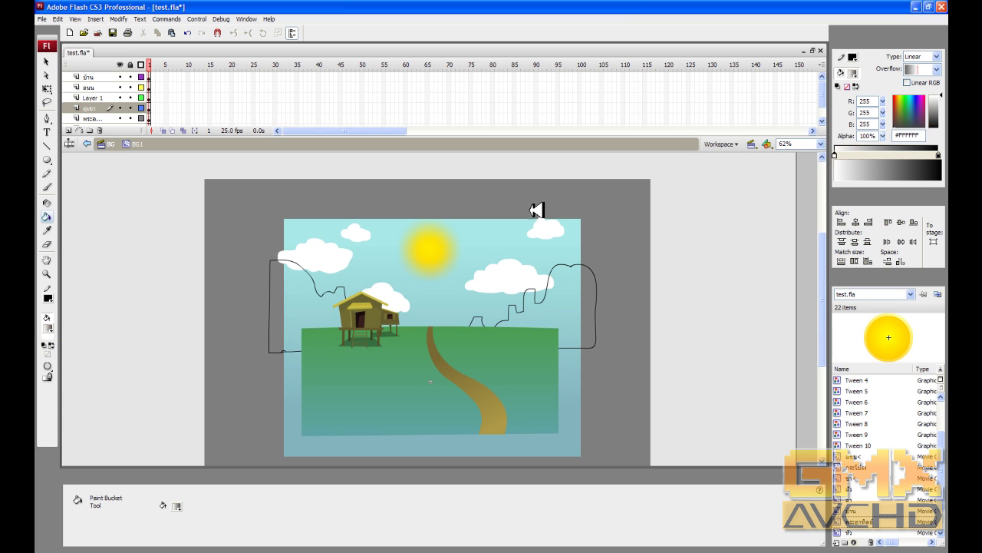
click(838, 155)
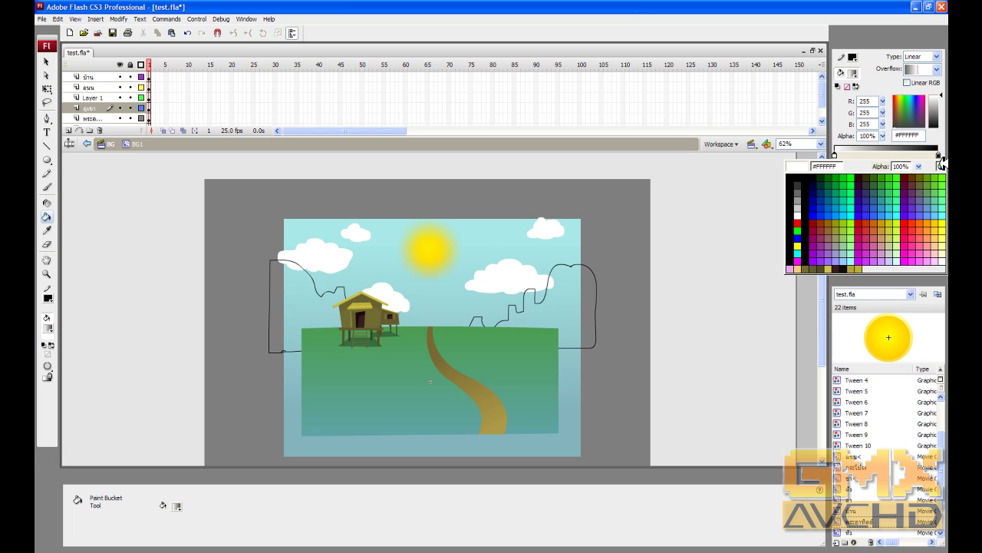
click(942, 162)
drag(554, 224, 557, 249)
drag(620, 249, 580, 266)
click(562, 252)
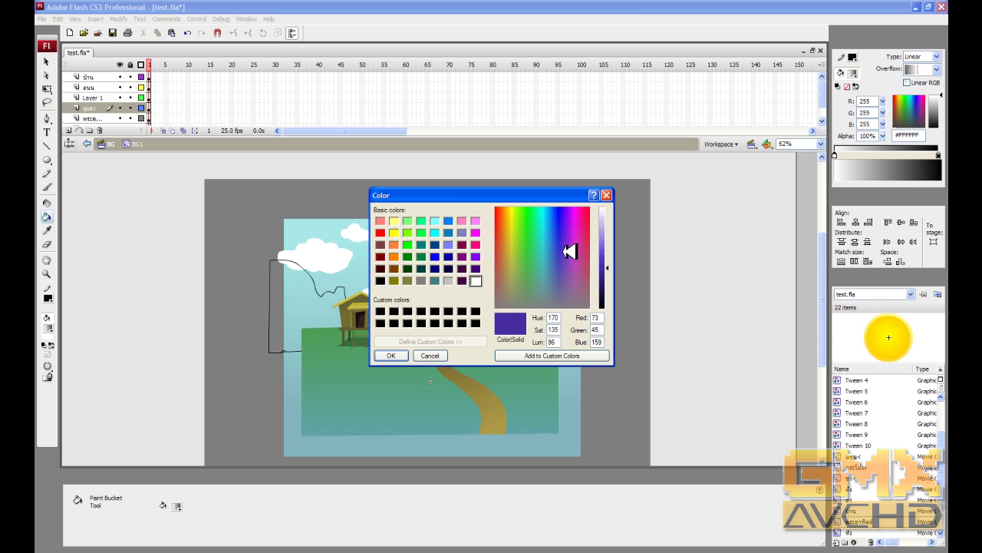
click(392, 355)
Step: Set the end colour of the purple linear gradient to dark violet-grey #332F42
click(941, 154)
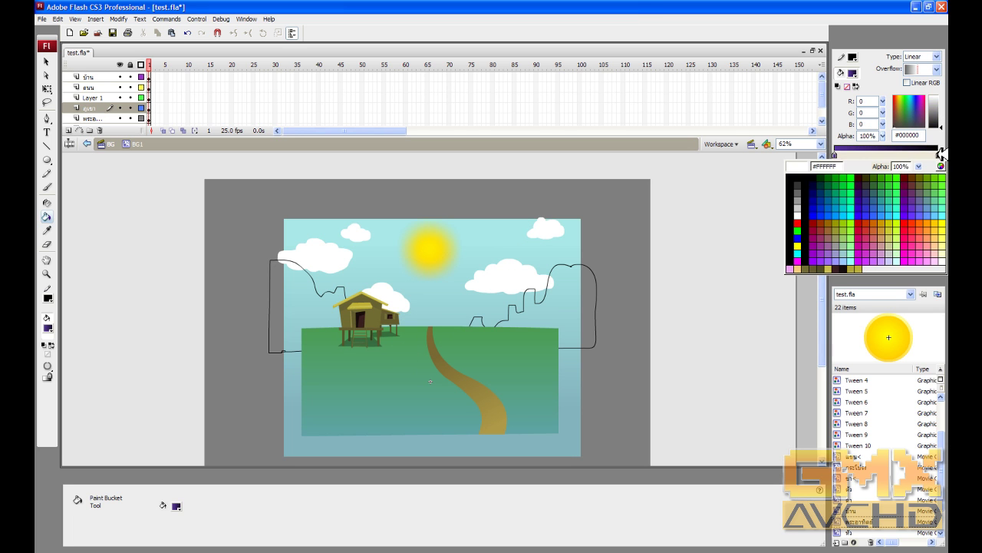
click(943, 163)
click(565, 273)
drag(568, 274, 612, 285)
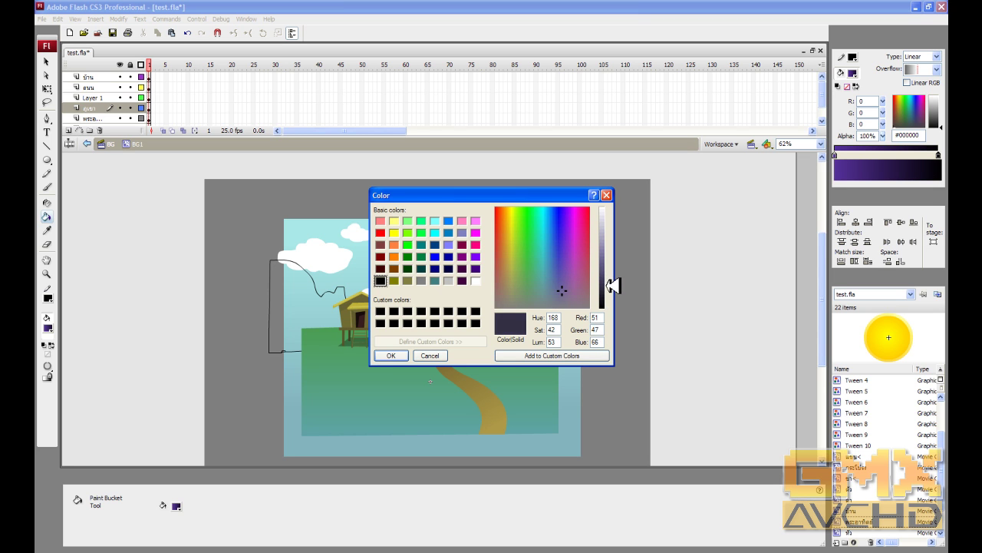
click(391, 355)
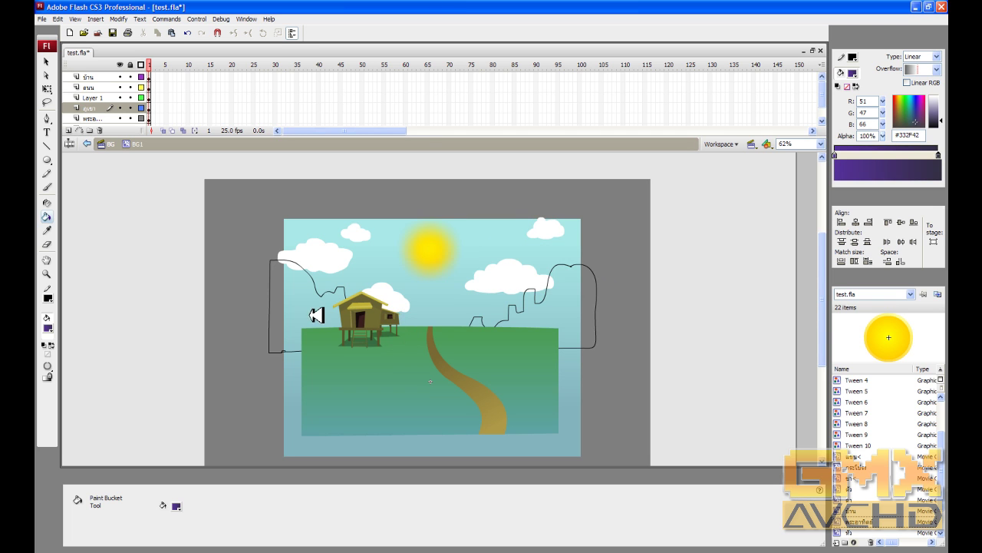
Step: Fill the mountain outline with the gradient running from purple peaks to a dark base, and delete the black outline
click(316, 315)
click(307, 291)
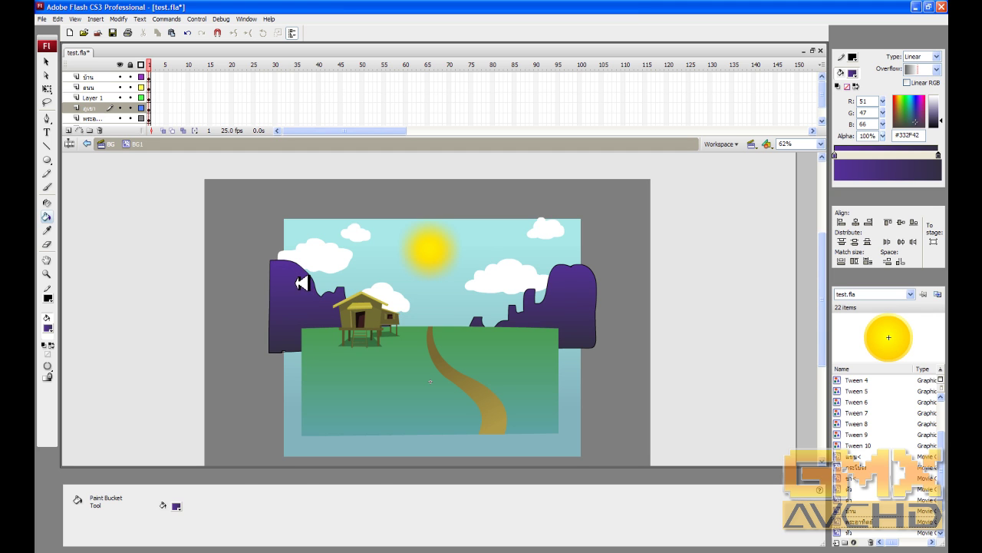
key(v)
click(276, 264)
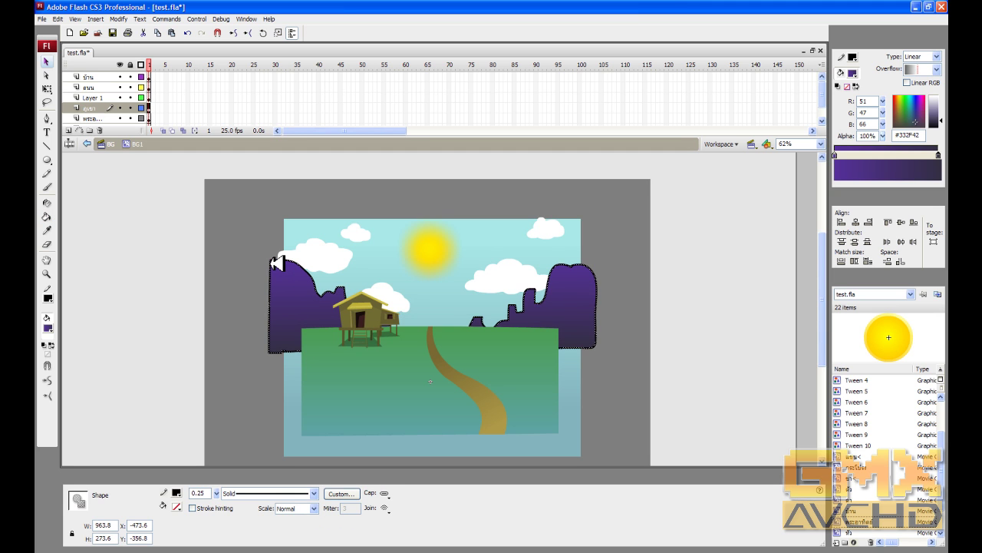
key(Delete)
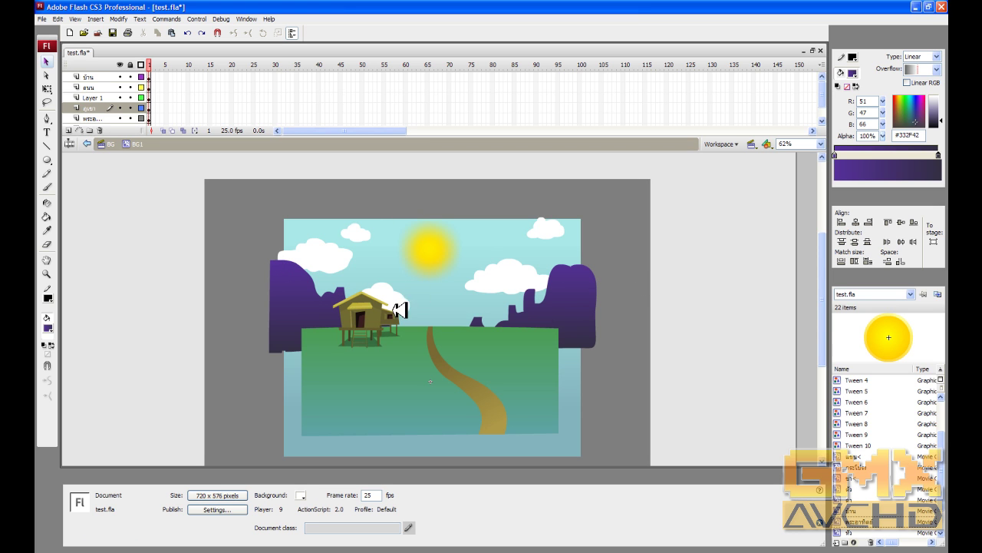
Step: Convert the mountain shape into a movie clip symbol named ภูเขา
click(577, 271)
click(621, 257)
click(581, 285)
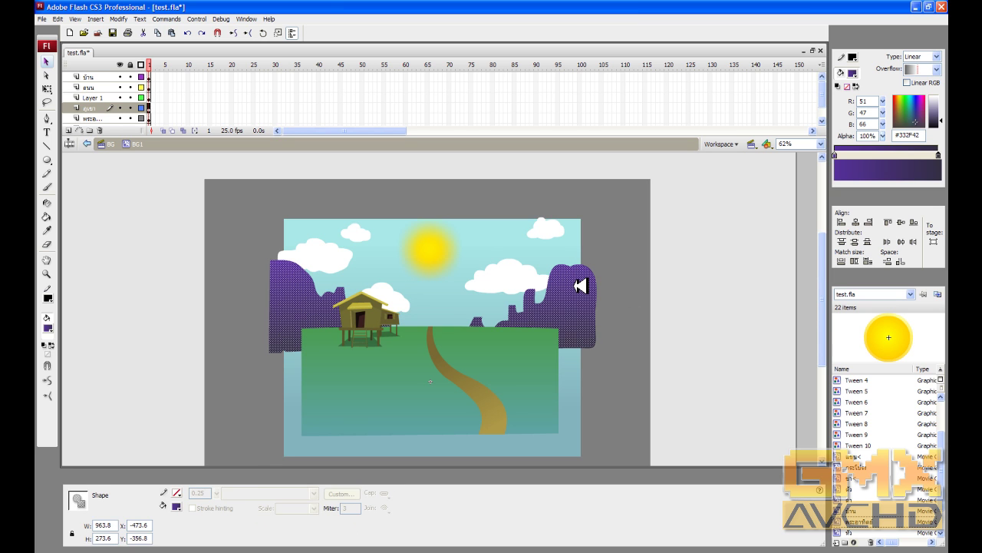
key(F8)
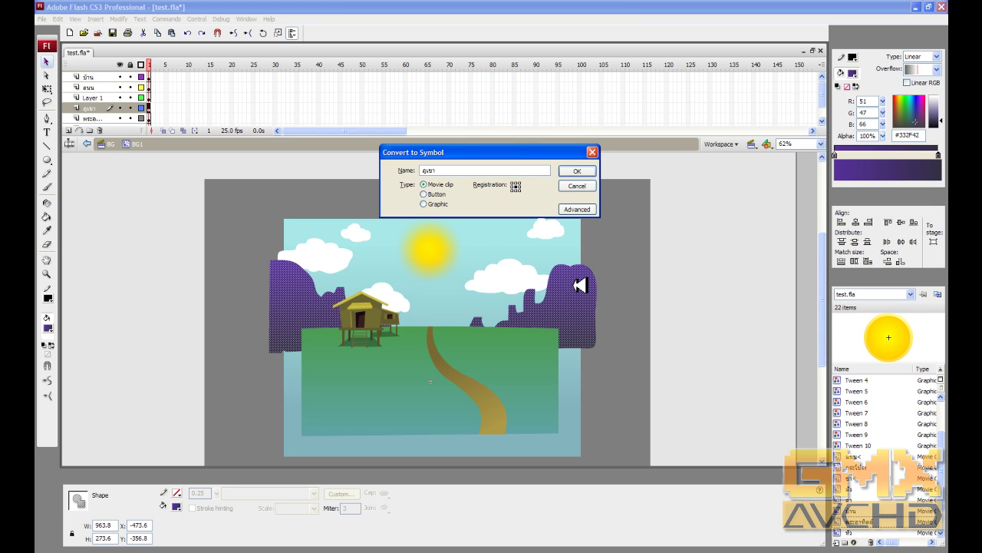
text(ภูเขา)
key(Return)
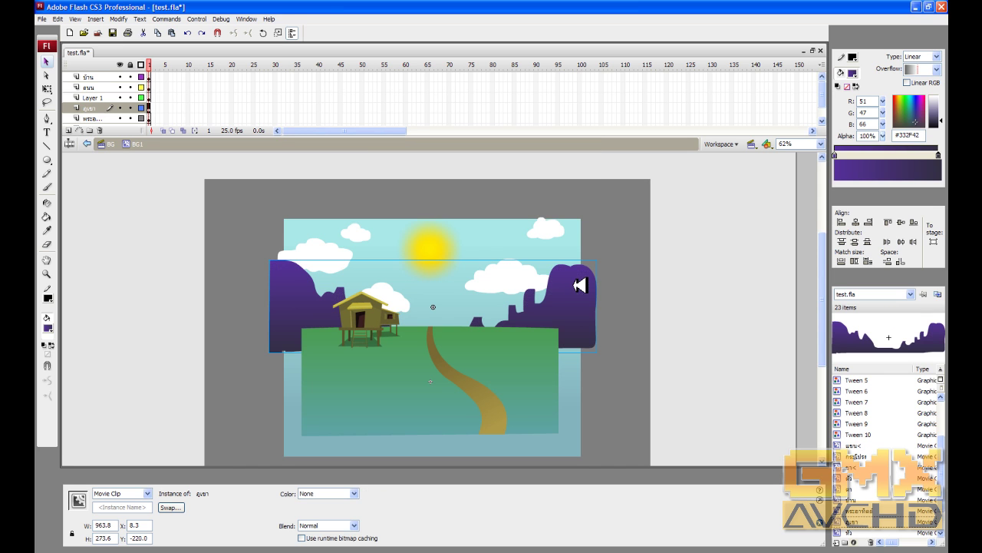
Step: Apply a Blur filter to the mountain movie clip with Blur X and Blur Y at 5
click(122, 479)
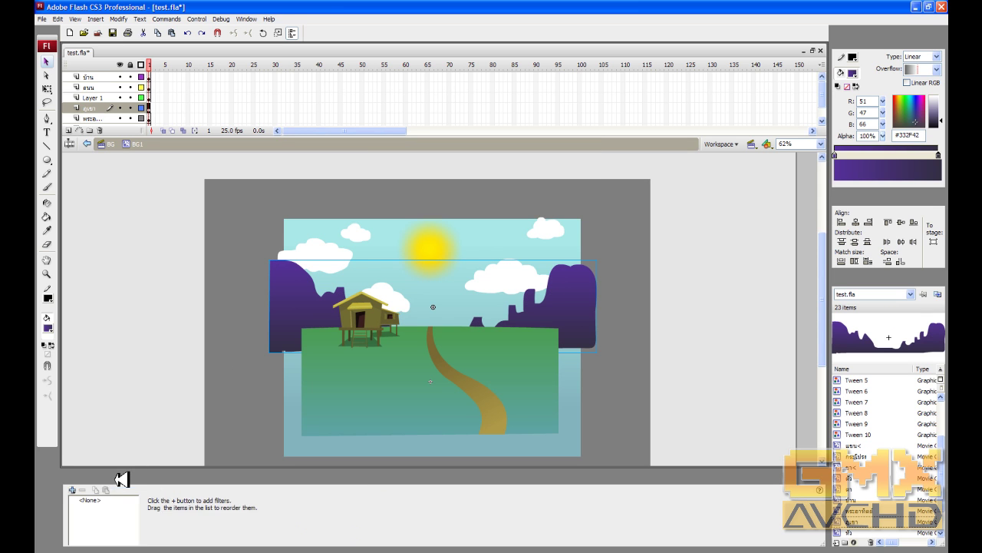
click(74, 487)
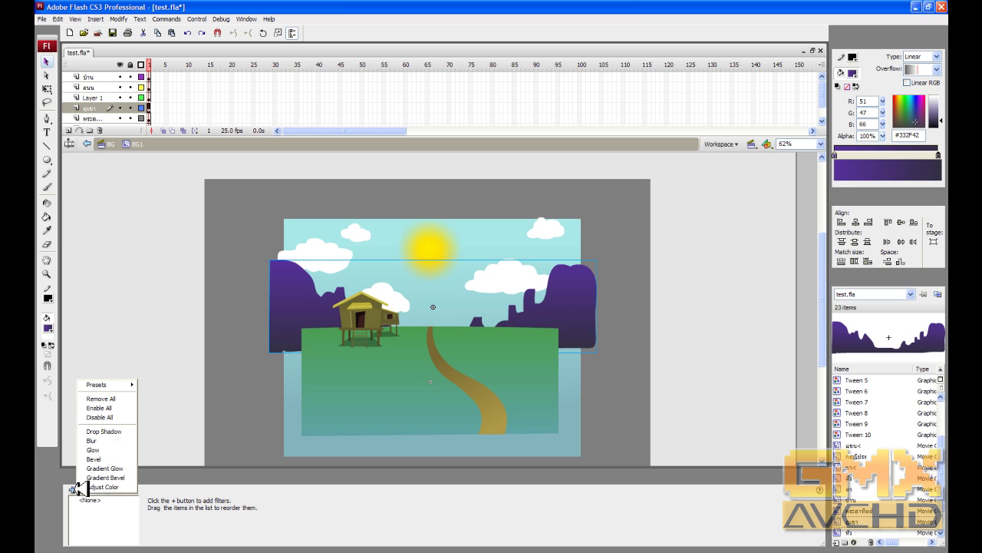
click(112, 440)
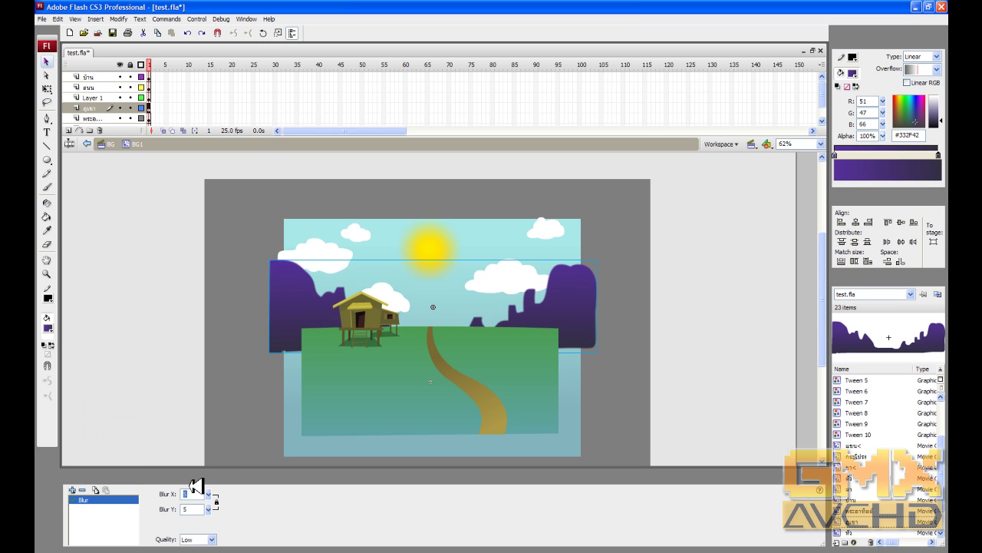
drag(209, 494, 211, 495)
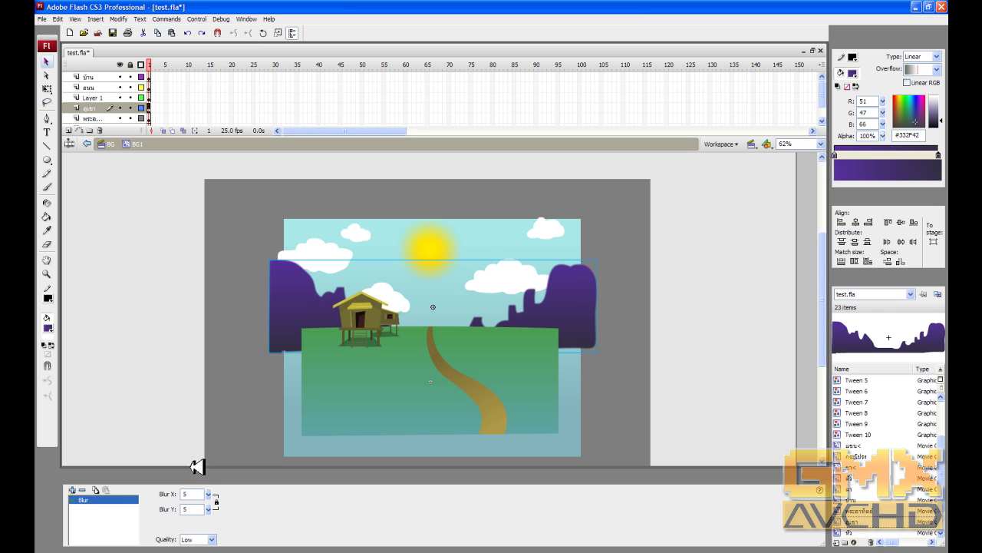
click(175, 404)
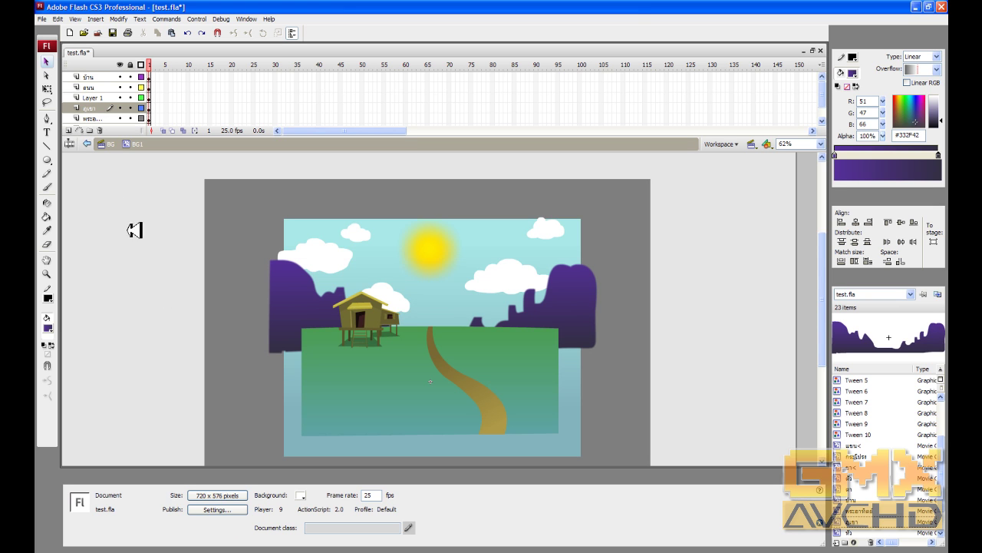
Step: Add a layer named ต้นไม้ above the mountain layer and pencil a closed, bushy treeline outline behind the house and field
click(68, 130)
double_click(92, 108)
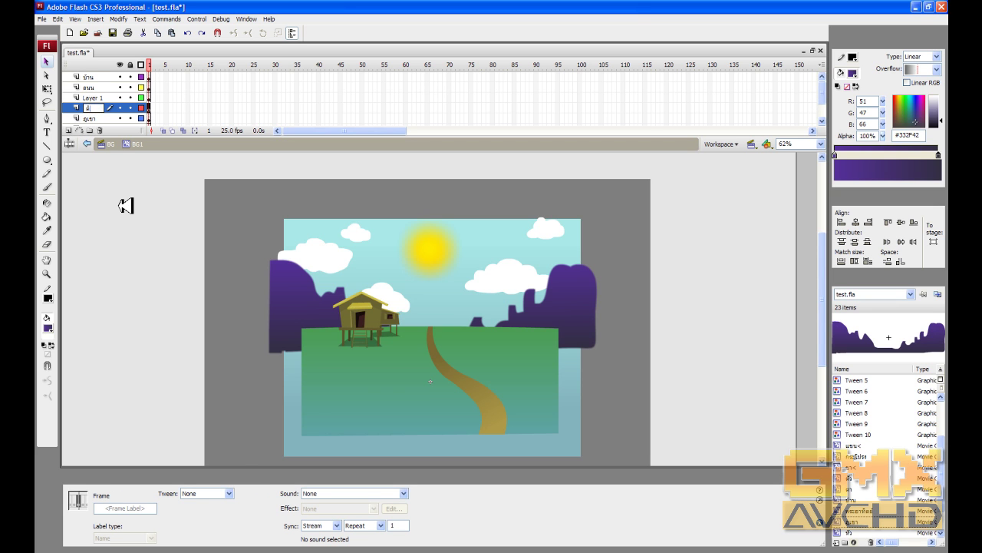
key(Return)
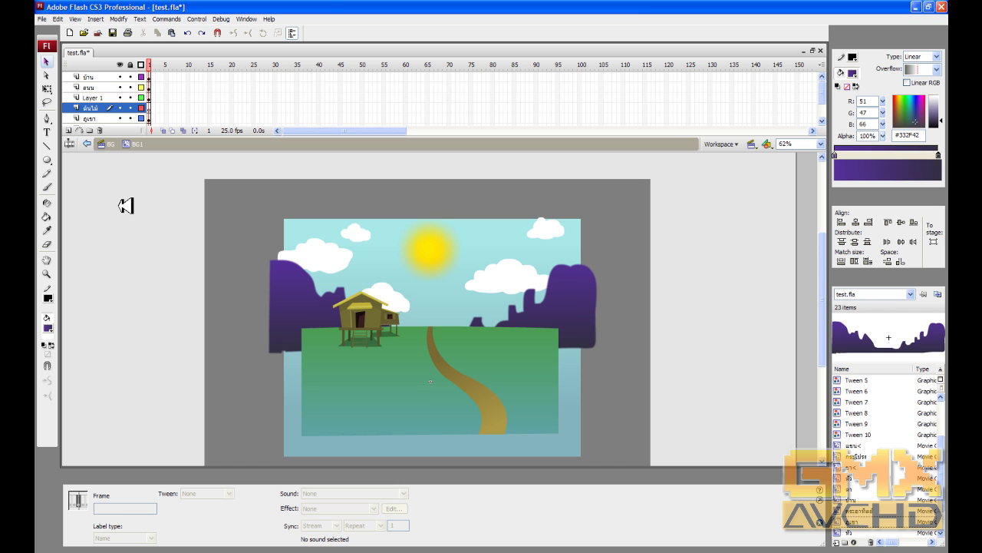
click(47, 172)
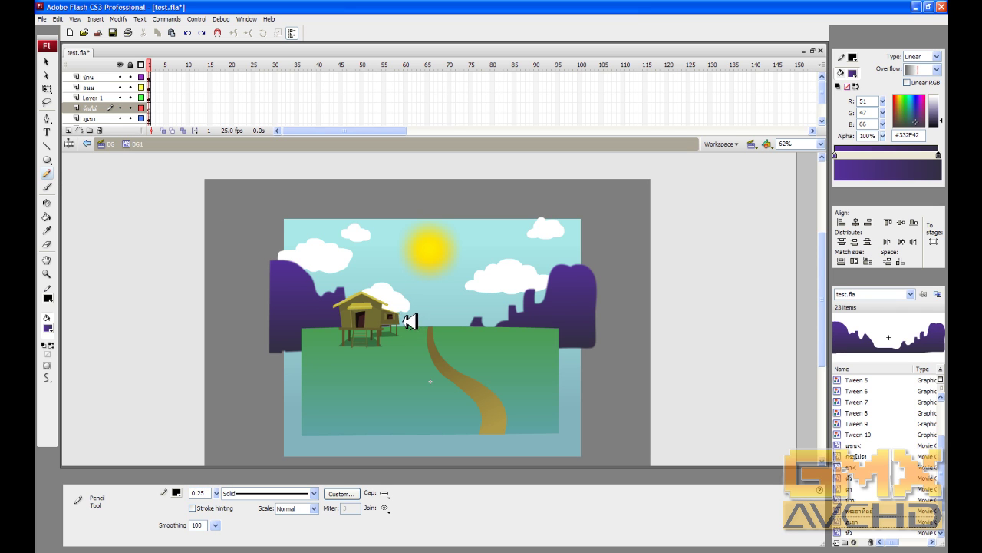
mouse_move(404, 321)
mouse_down()
mouse_move(367, 291)
mouse_move(356, 300)
mouse_move(337, 292)
mouse_move(327, 304)
mouse_move(306, 293)
mouse_move(281, 303)
mouse_move(269, 333)
mouse_move(341, 353)
mouse_move(530, 357)
mouse_move(601, 347)
mouse_move(579, 292)
mouse_move(522, 317)
mouse_move(463, 318)
mouse_move(439, 339)
mouse_move(402, 325)
mouse_up()
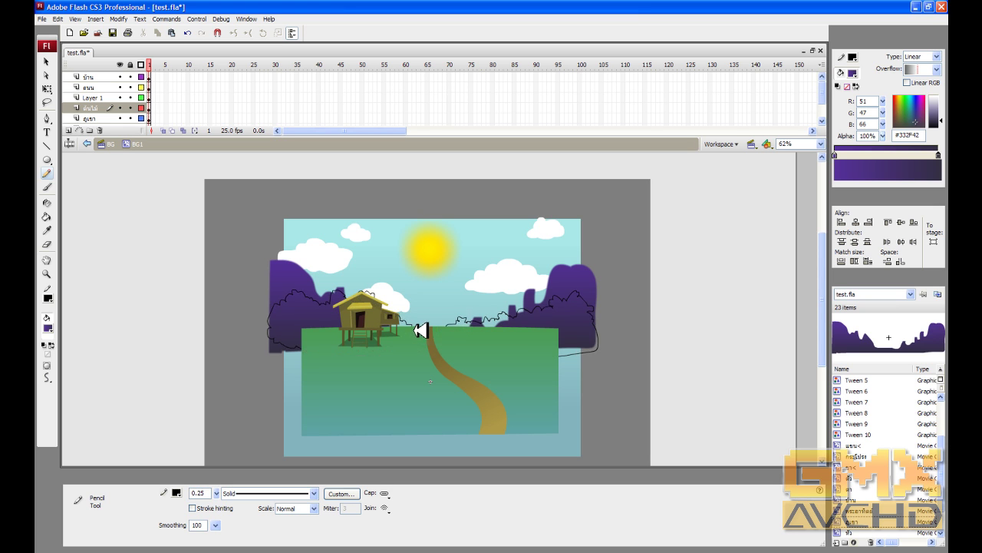
Step: Switch the fill to a linear gradient and set its start colour to a medium green
click(49, 325)
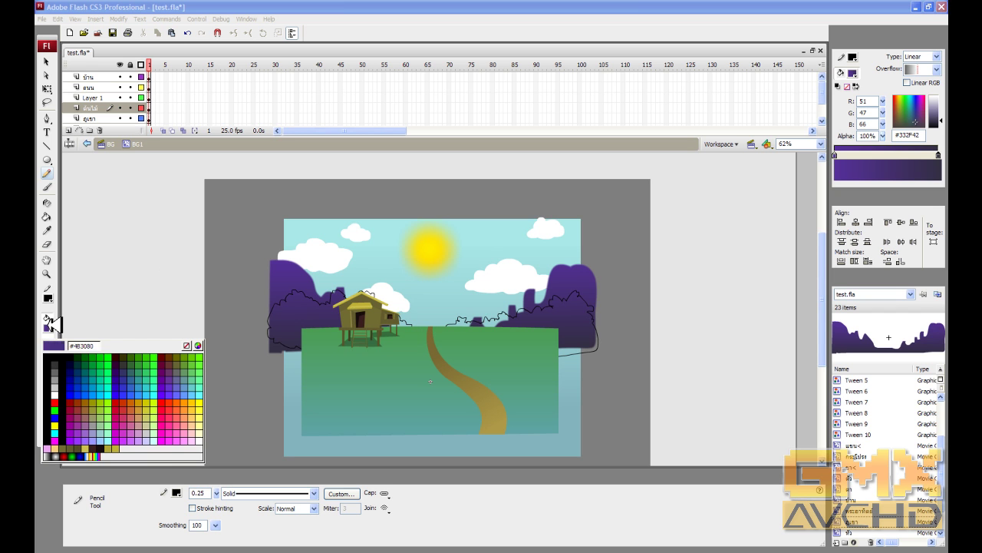
click(49, 456)
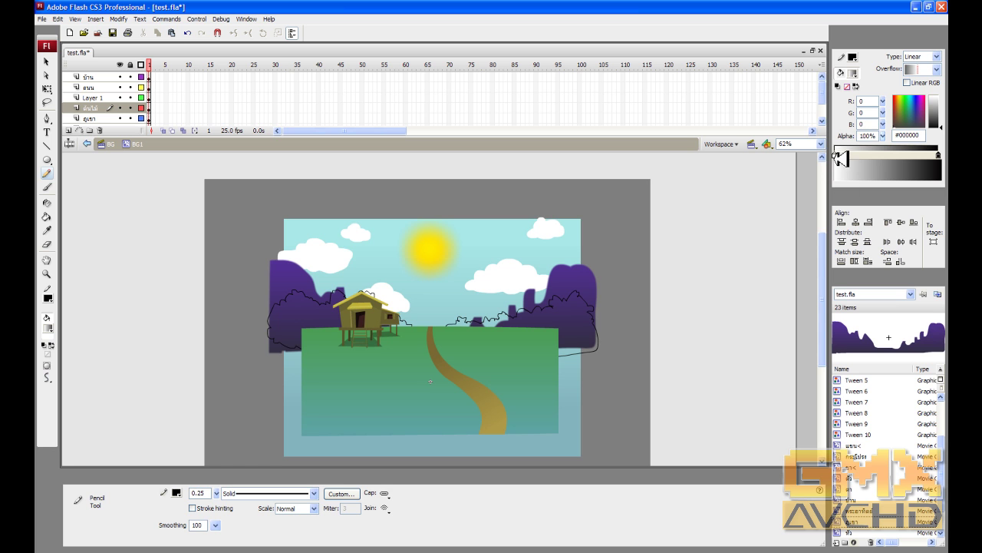
click(840, 155)
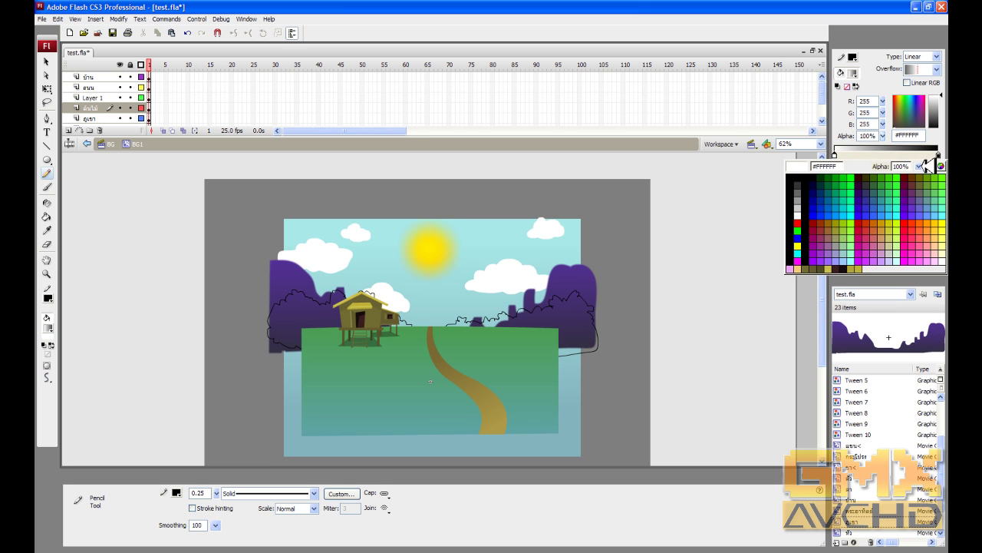
click(942, 164)
mouse_move(537, 259)
mouse_down()
mouse_move(533, 248)
mouse_move(531, 261)
mouse_up()
click(614, 246)
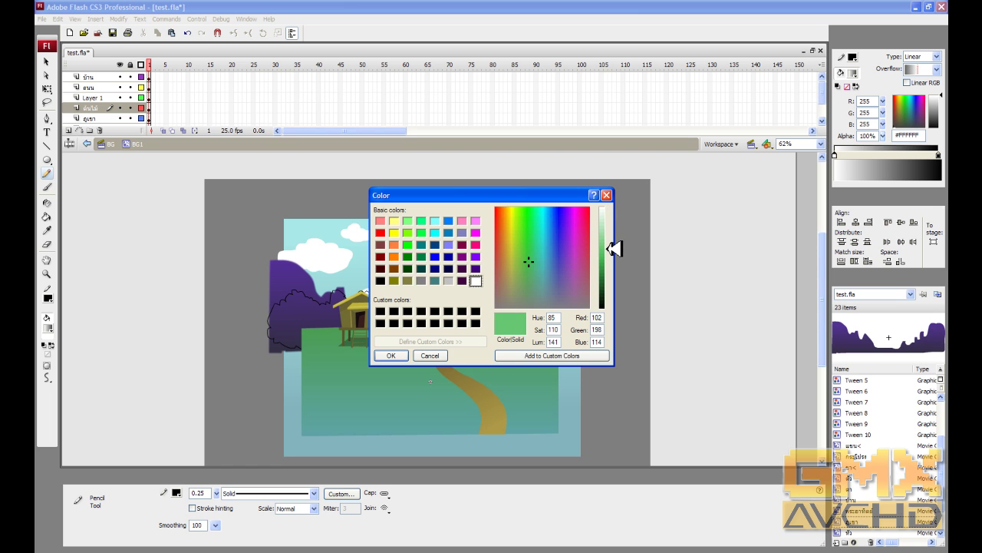
drag(543, 259, 527, 249)
click(390, 355)
Step: Set the end colour of the green linear gradient to blue #4288AA
click(939, 155)
click(941, 155)
click(941, 161)
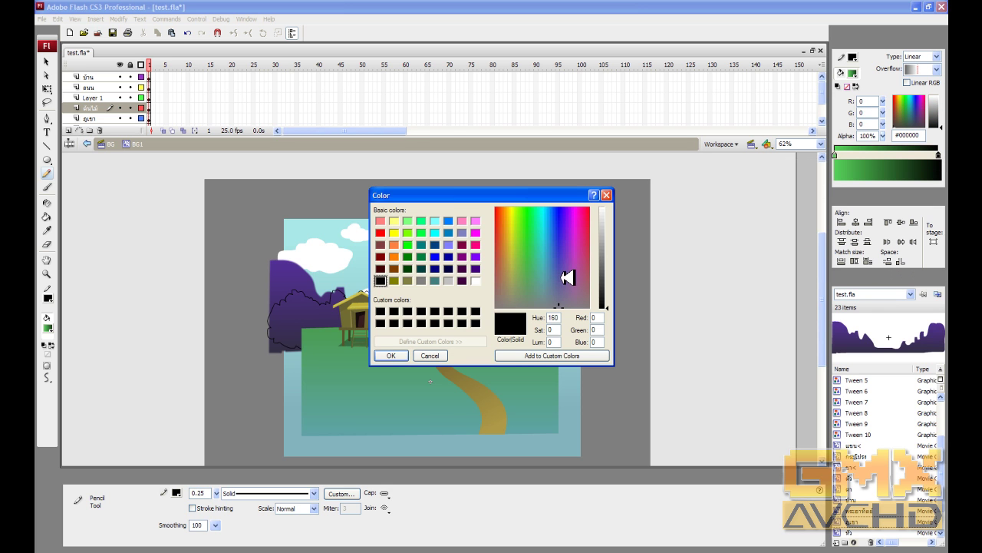
mouse_move(552, 273)
mouse_down()
mouse_move(561, 260)
mouse_move(550, 272)
mouse_move(571, 271)
mouse_move(548, 264)
mouse_up()
click(612, 257)
click(393, 355)
Step: Fill the treeline outline with the gradient running vertically from green at the treetops to blue at the base
key(k)
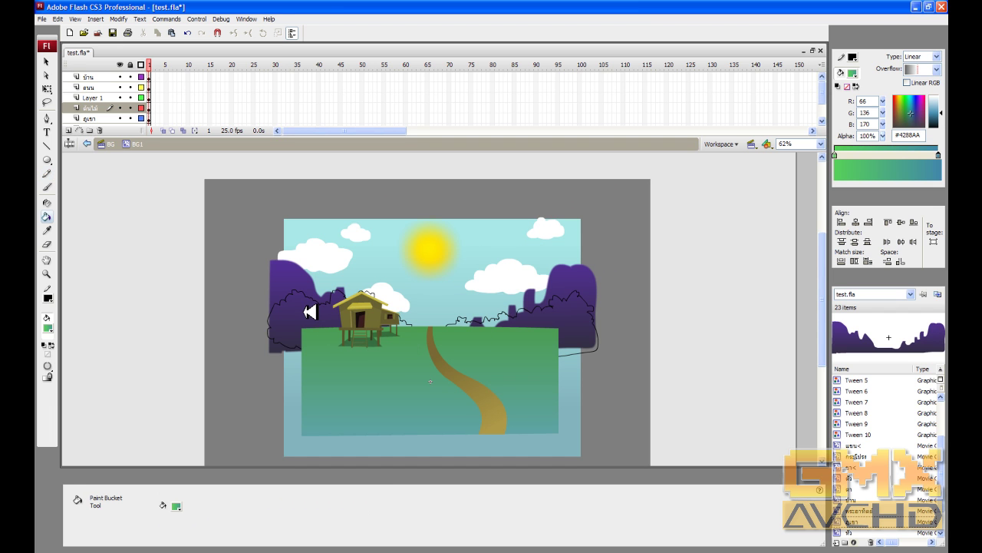
click(310, 322)
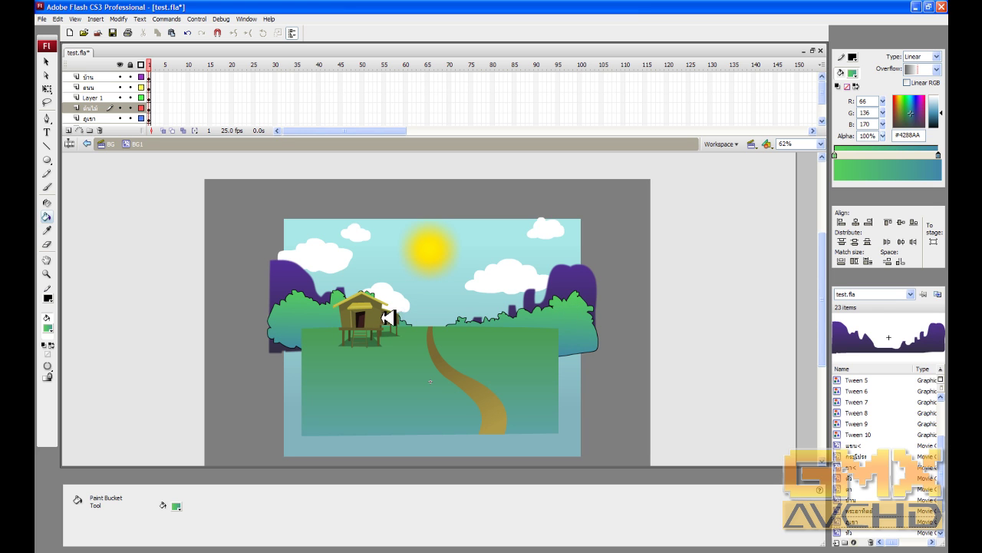
click(315, 308)
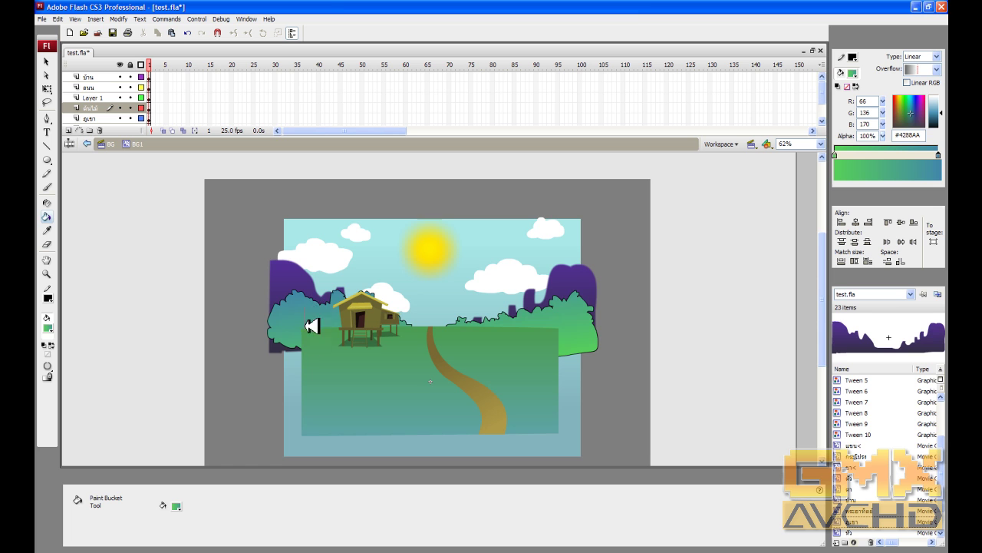
click(315, 308)
click(571, 336)
click(541, 322)
Step: Delete the black outline around the filled treeline
key(v)
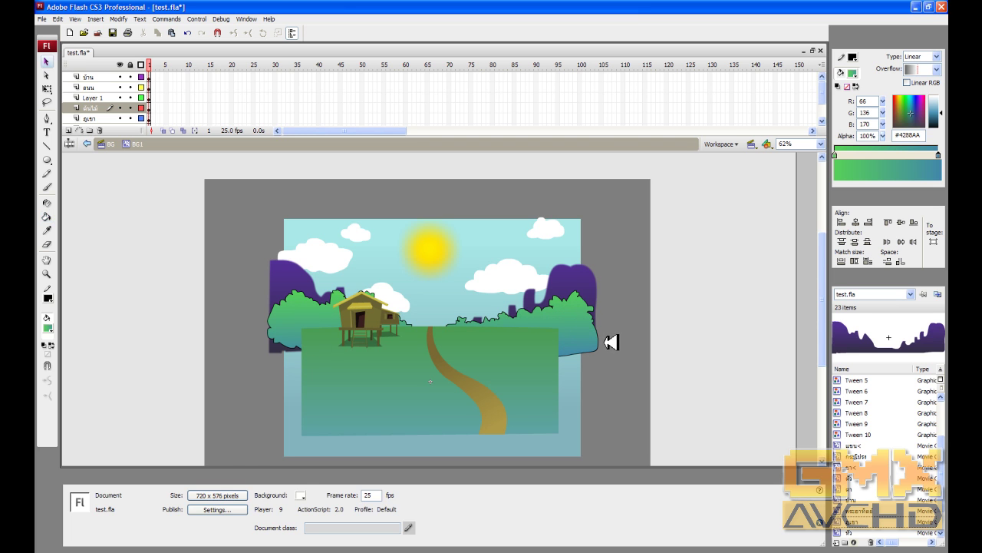
double_click(601, 340)
key(Delete)
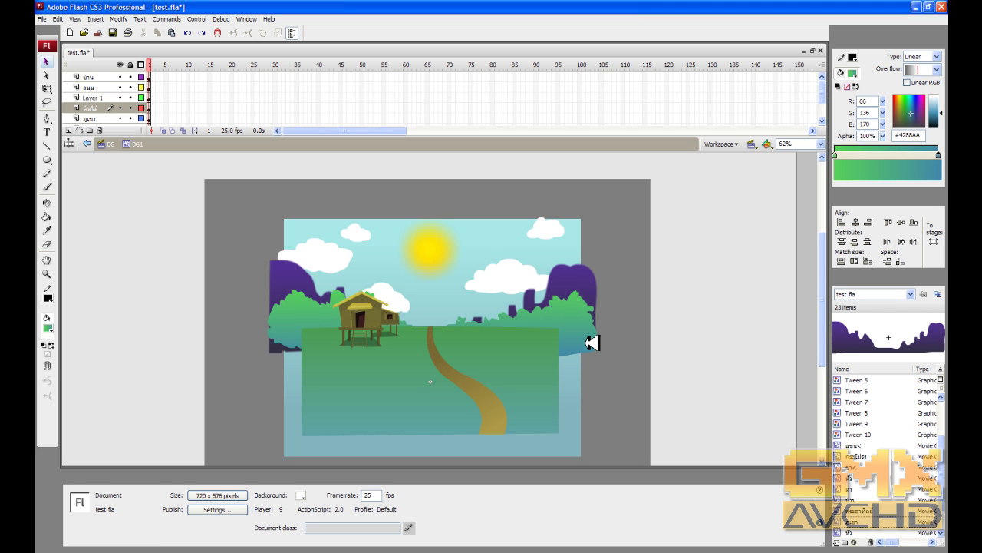
Step: Nudge the treeline shape slightly downward behind the field
click(590, 342)
key(Down)
key(Down)
key(Down)
key(Down)
key(Down)
key(Down)
key(Down)
key(Down)
key(Down)
key(Down)
key(Down)
key(Down)
key(Down)
key(Down)
key(Down)
key(Down)
drag(589, 338, 589, 333)
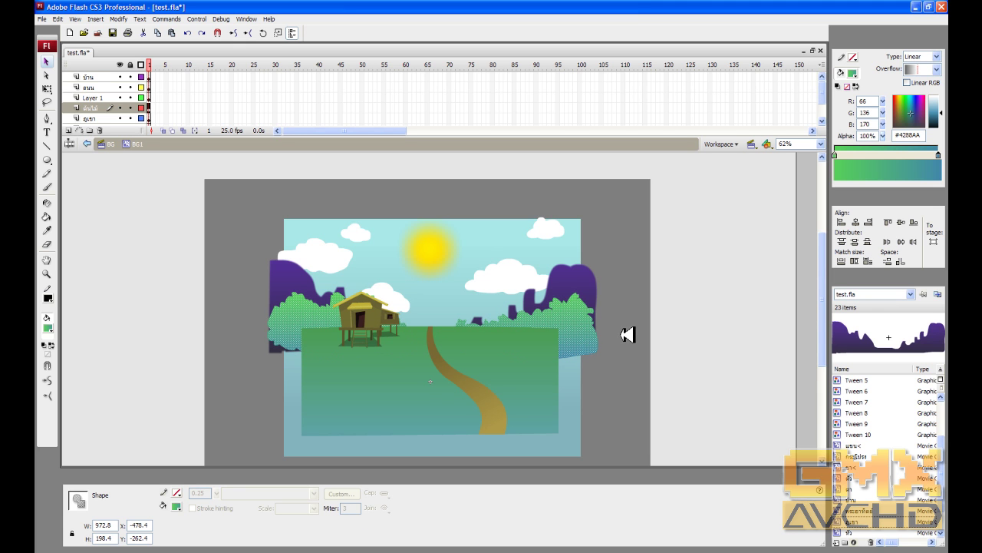
Step: Convert the treeline shape to a movie clip named ต้นไม้ and apply a Blur filter of 3 on X and Y
key(F8)
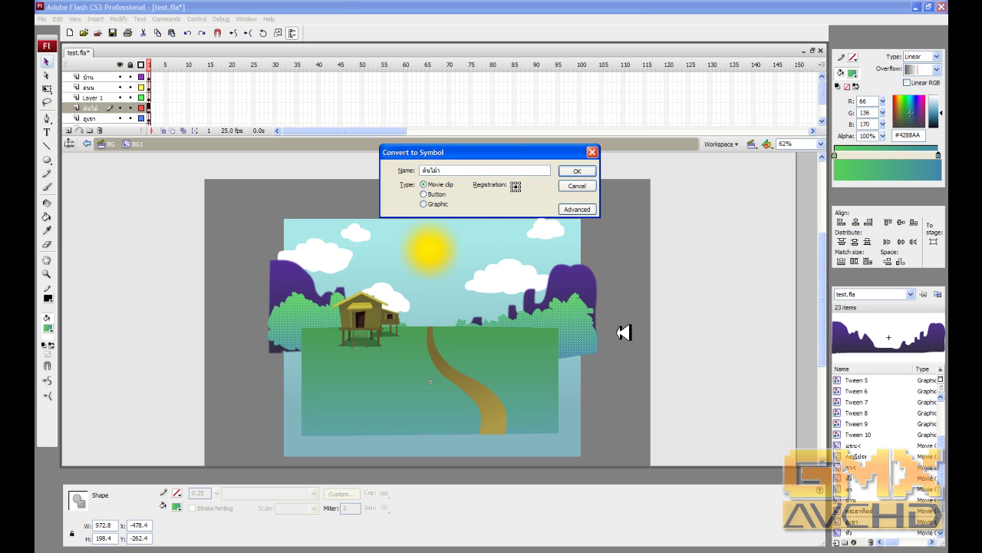
key(Return)
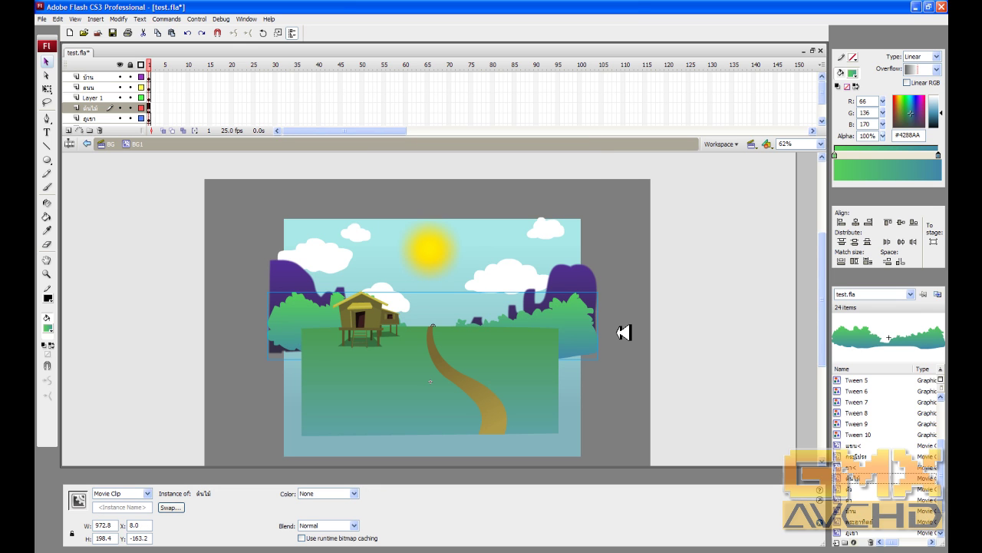
click(121, 477)
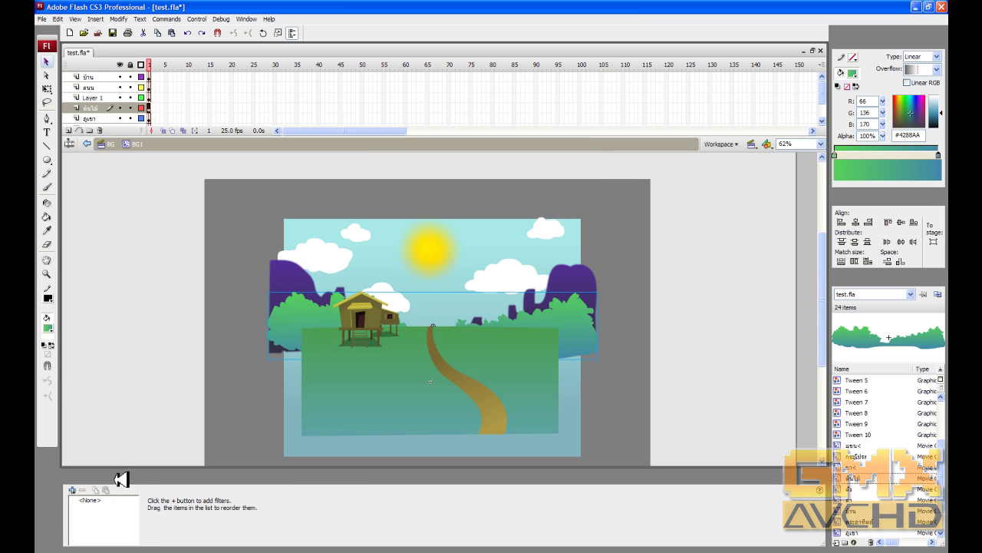
click(73, 489)
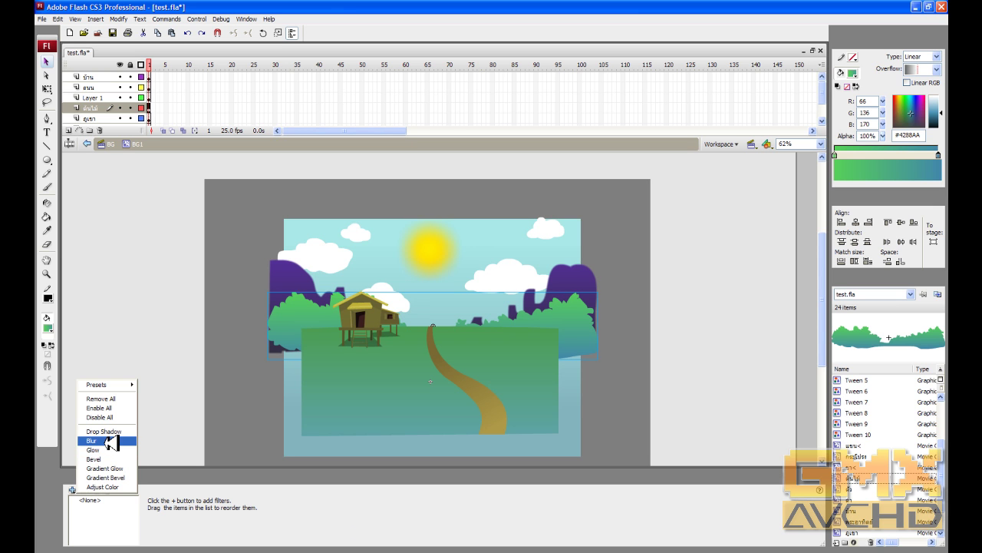
click(111, 440)
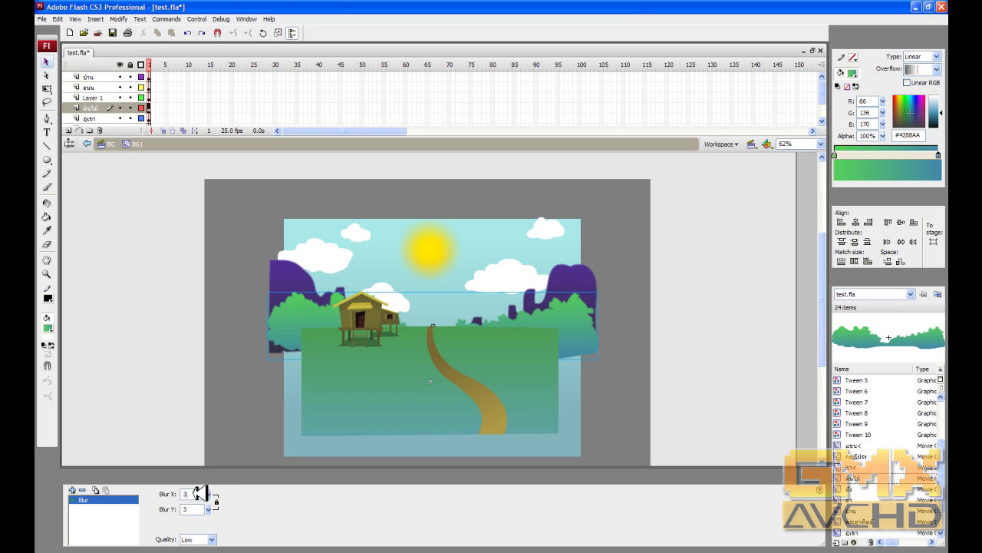
click(146, 406)
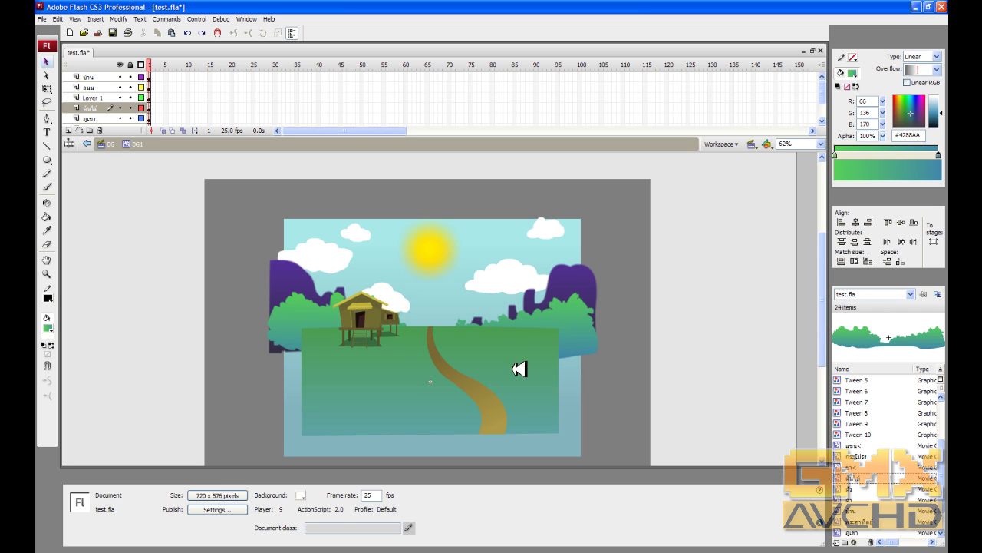
Step: Add a layer named บ่อน้ำ above the treeline layer and draw a closed pond outline about 277 by 191 px over the field's right edge
click(69, 130)
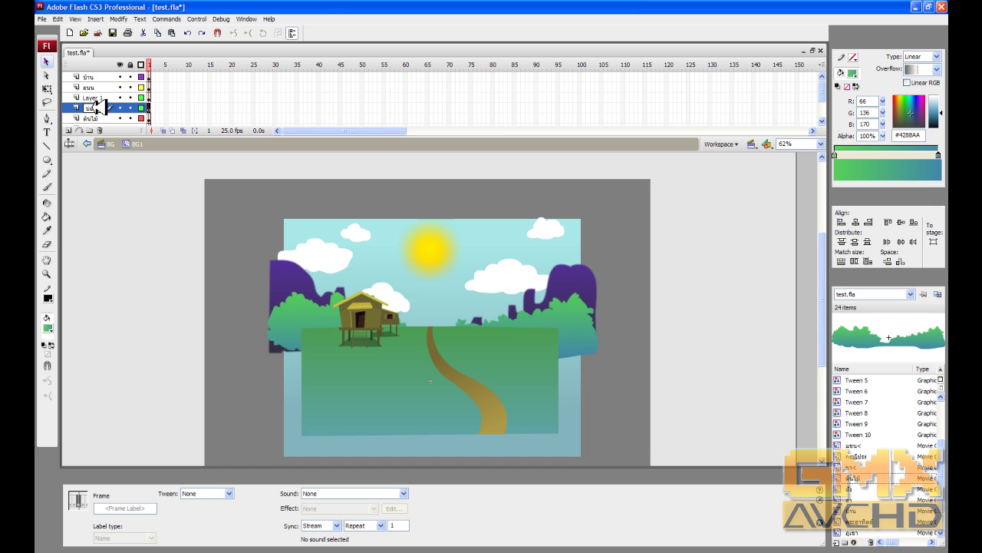
text(ฯ)
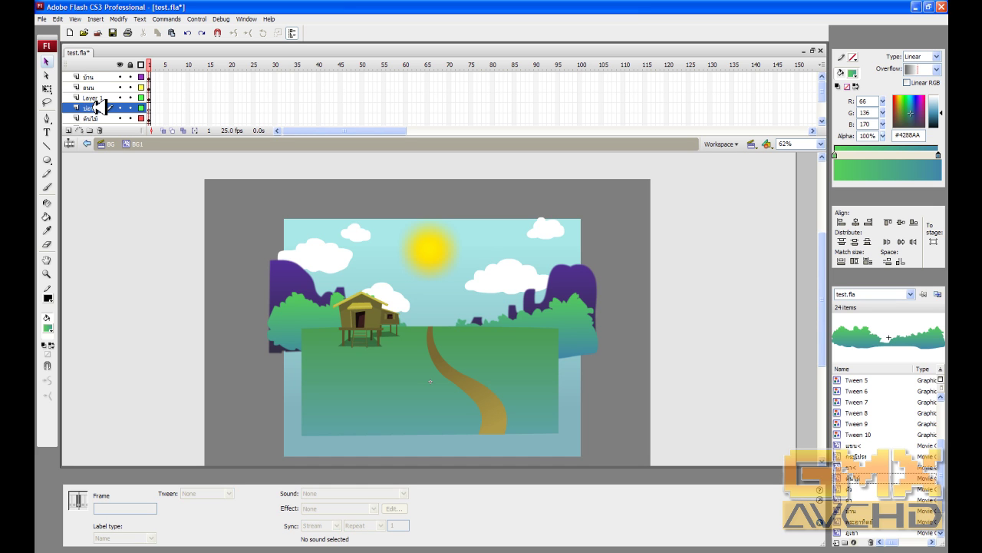
click(47, 173)
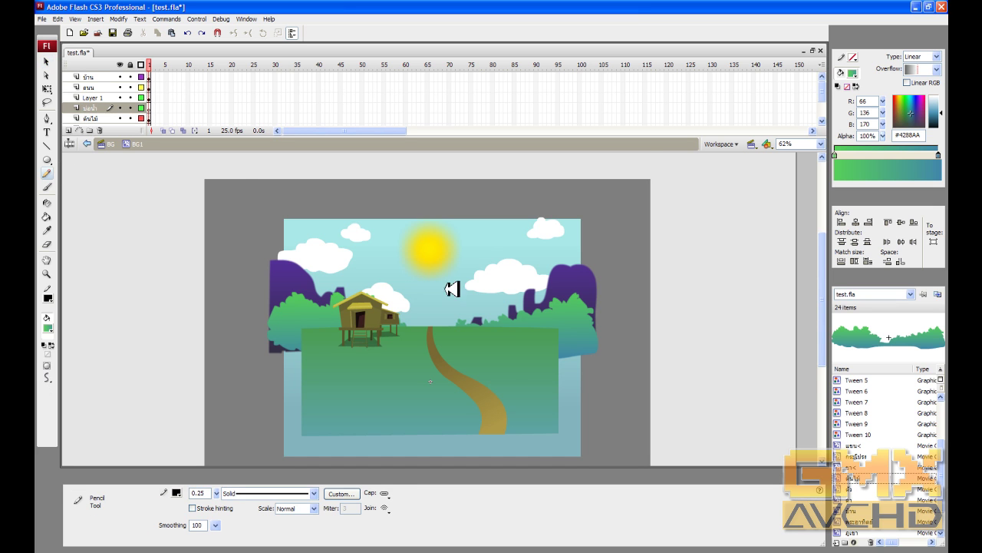
scroll(503, 345, down, 1)
scroll(503, 346, down, 2)
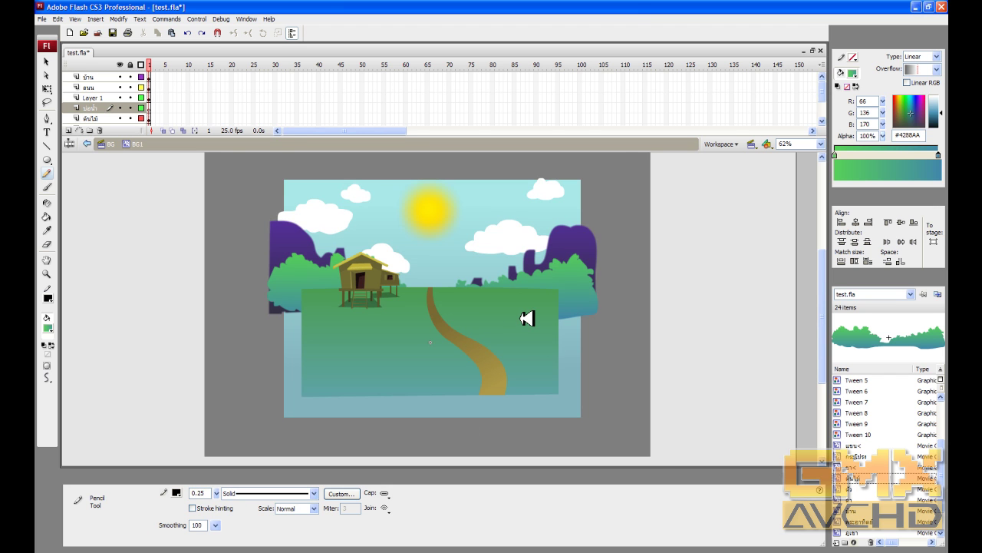
key(ctrl+equal)
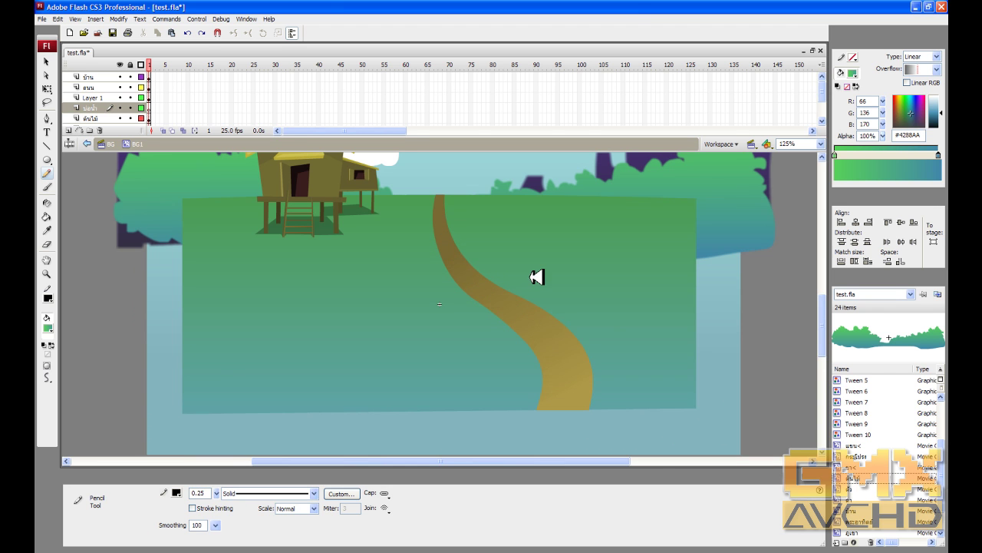
scroll(507, 294, up, 2)
scroll(522, 289, right, 3)
scroll(506, 301, right, 2)
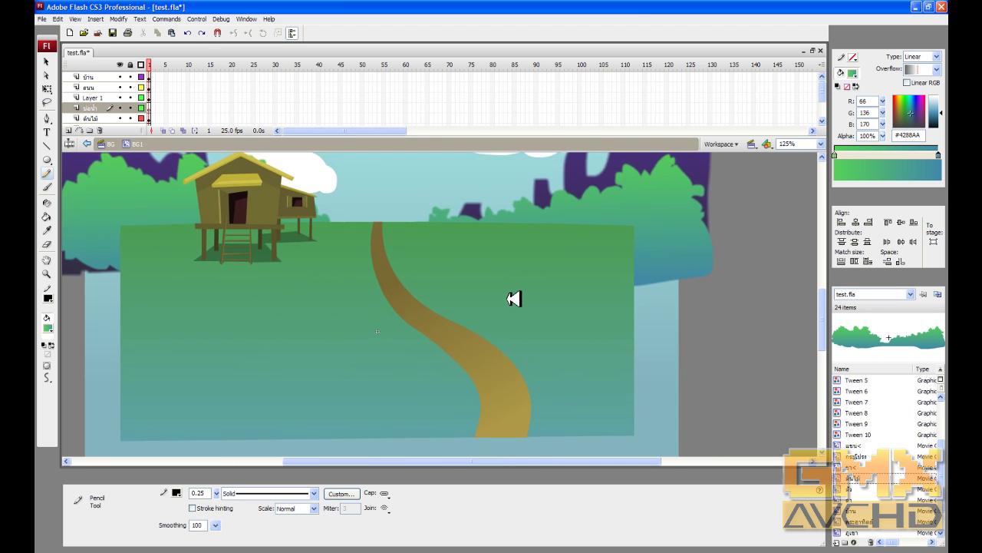
scroll(511, 299, up, 1)
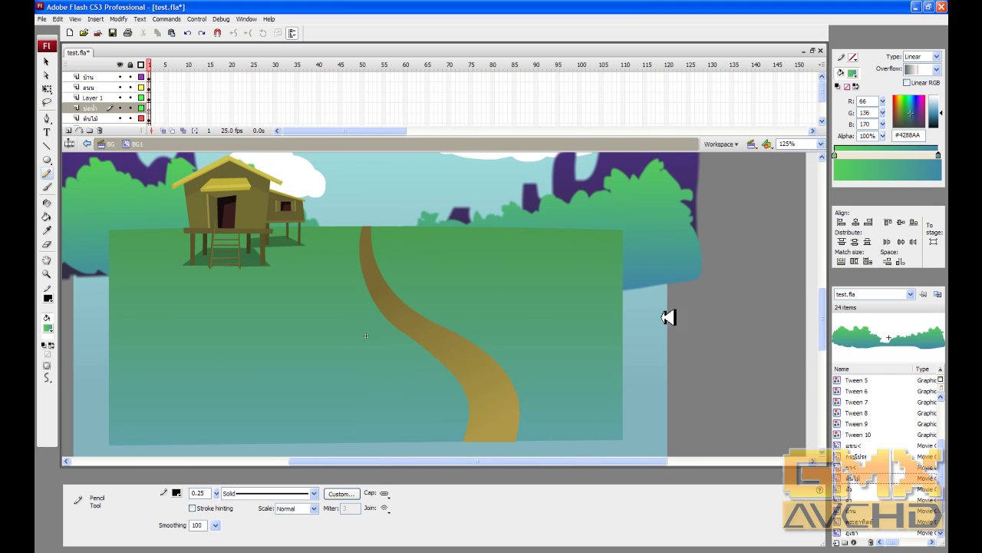
mouse_move(628, 258)
mouse_down()
mouse_move(563, 258)
mouse_move(488, 279)
mouse_move(543, 314)
mouse_move(572, 357)
mouse_move(625, 383)
mouse_move(663, 382)
mouse_move(671, 284)
mouse_move(639, 258)
mouse_up()
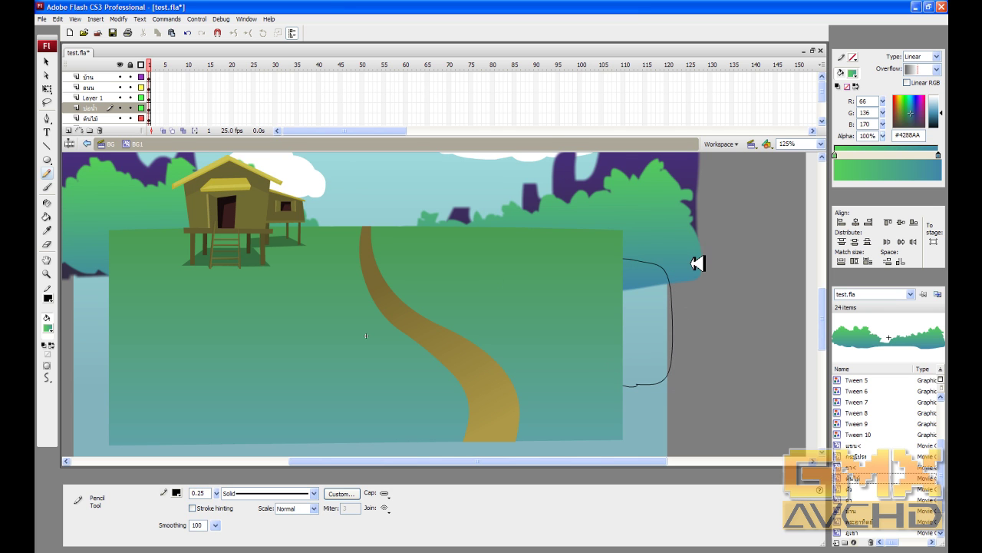
Step: Move the บ่อน้ำ layer above Layer 1 so the pond sits in front of the field
click(96, 108)
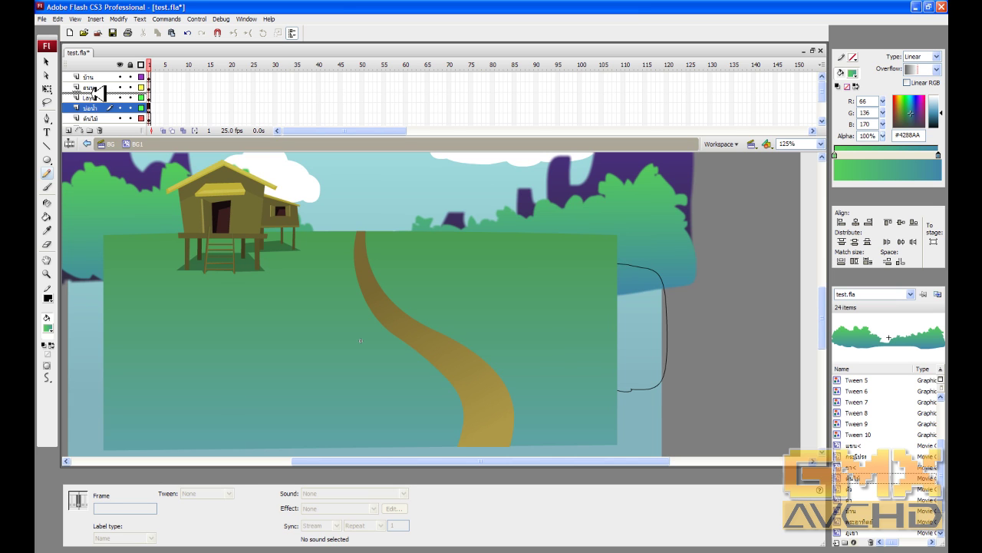
drag(96, 92, 96, 92)
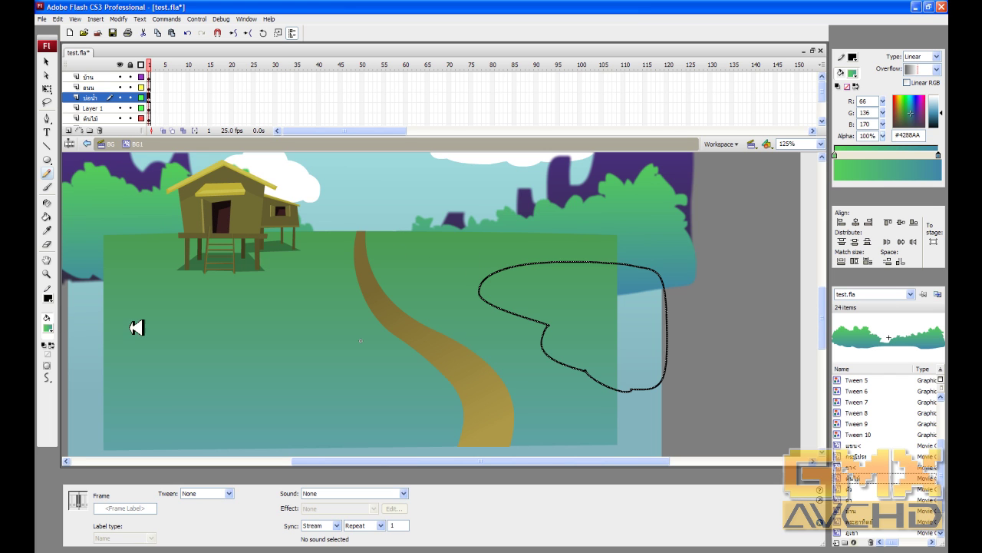
click(598, 287)
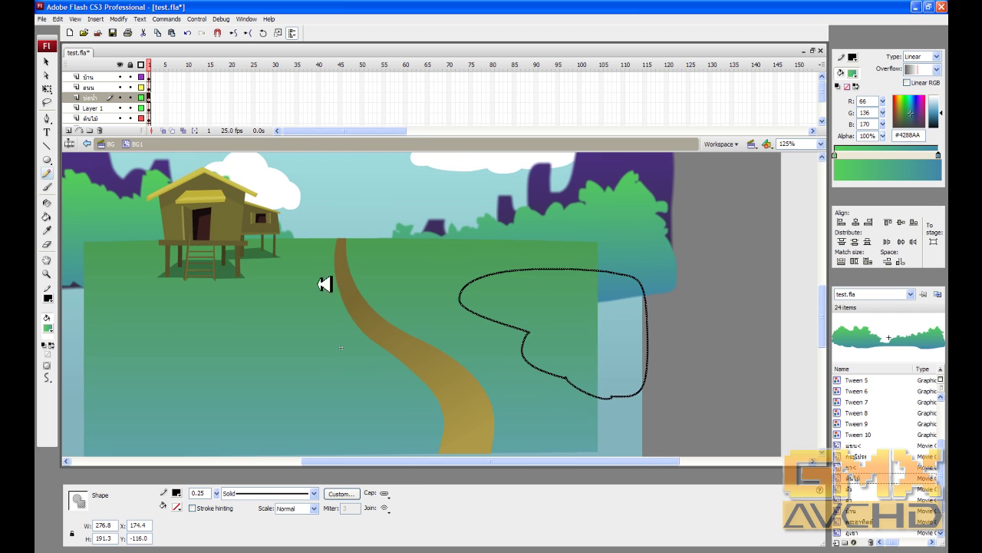
Step: Fill the pond outline with solid turquoise #66FFCC
click(48, 328)
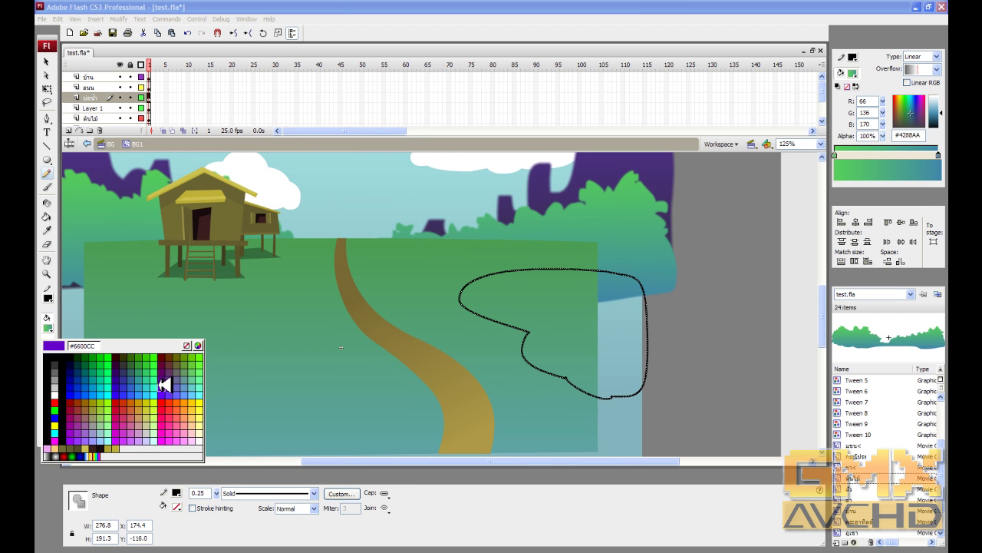
click(206, 385)
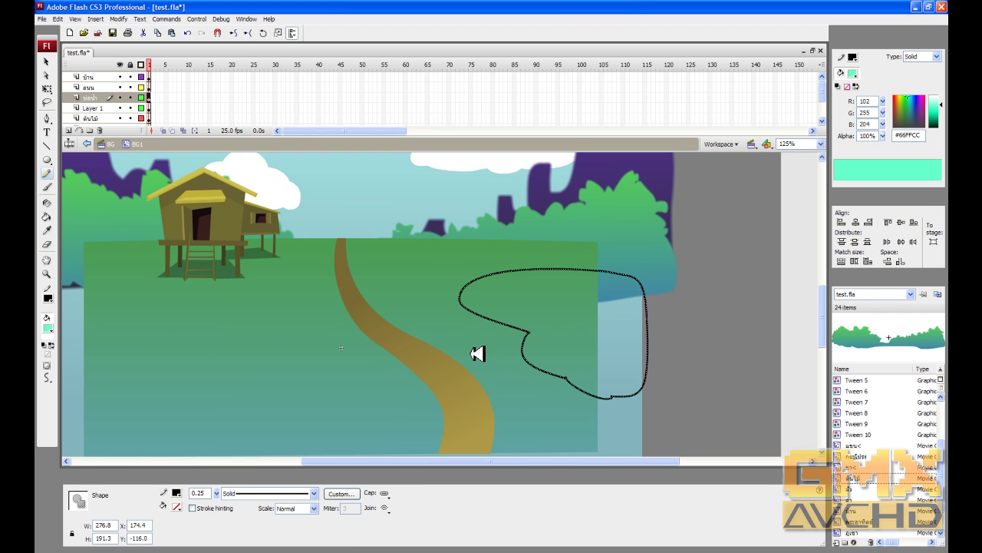
key(k)
click(560, 313)
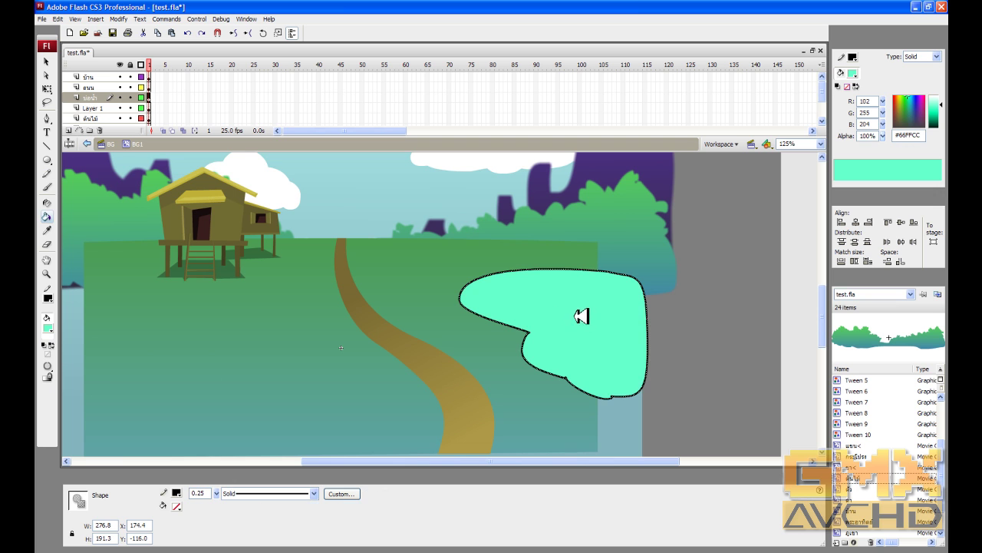
Step: Delete the black outline around the pond and select the remaining fill
key(v)
double_click(650, 358)
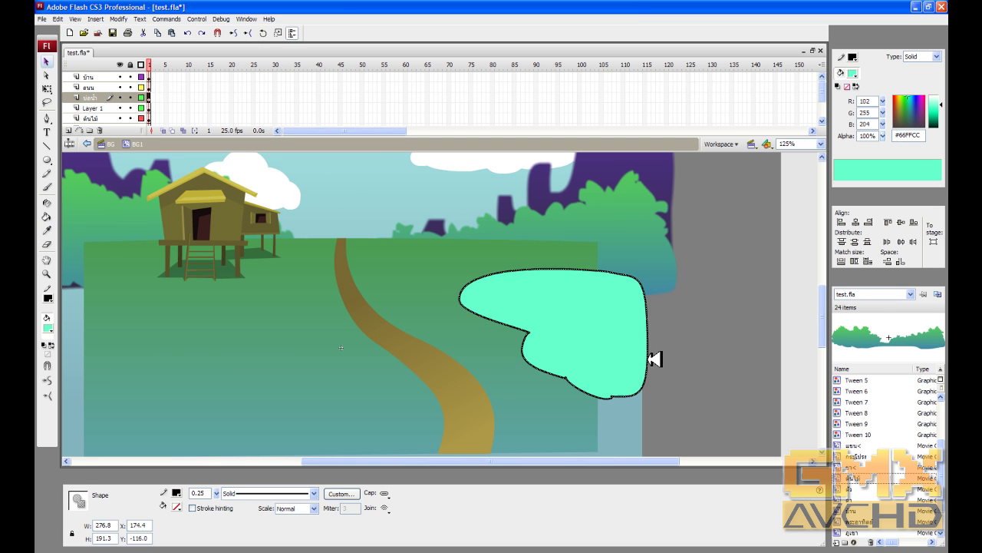
key(Delete)
click(568, 293)
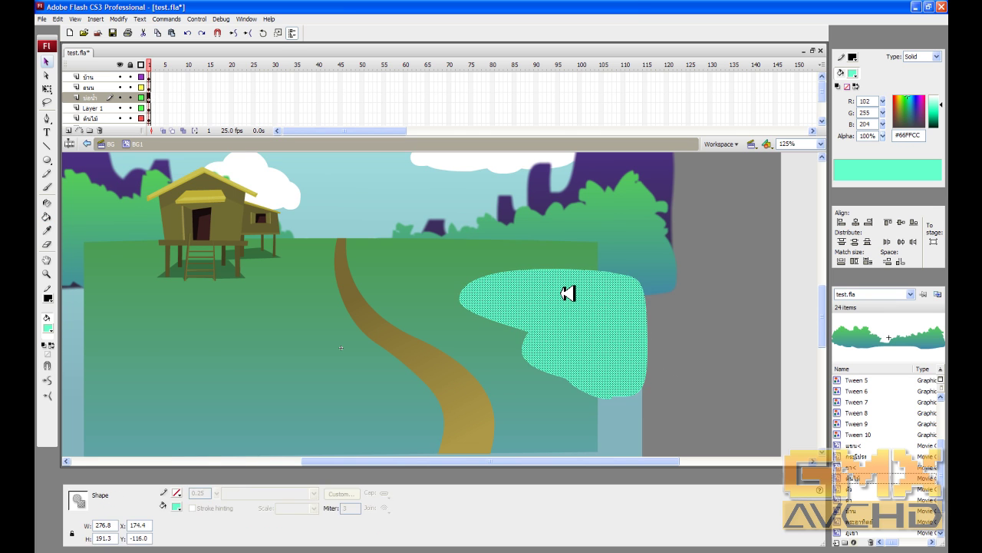
Step: Draw two freehand lines inside the pond's upper and lower-left edges to separate bank strips from the water
key(ctrl+equal)
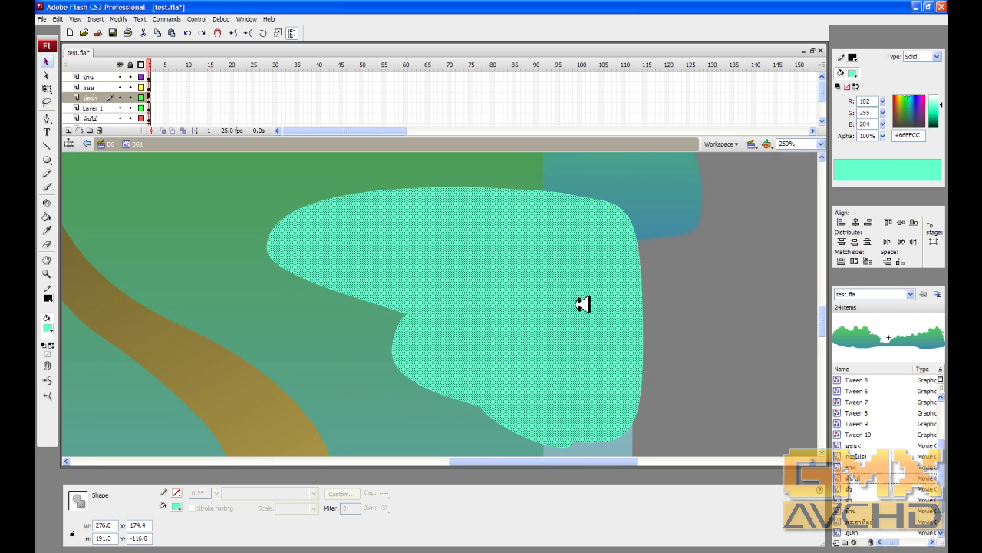
click(681, 270)
key(n)
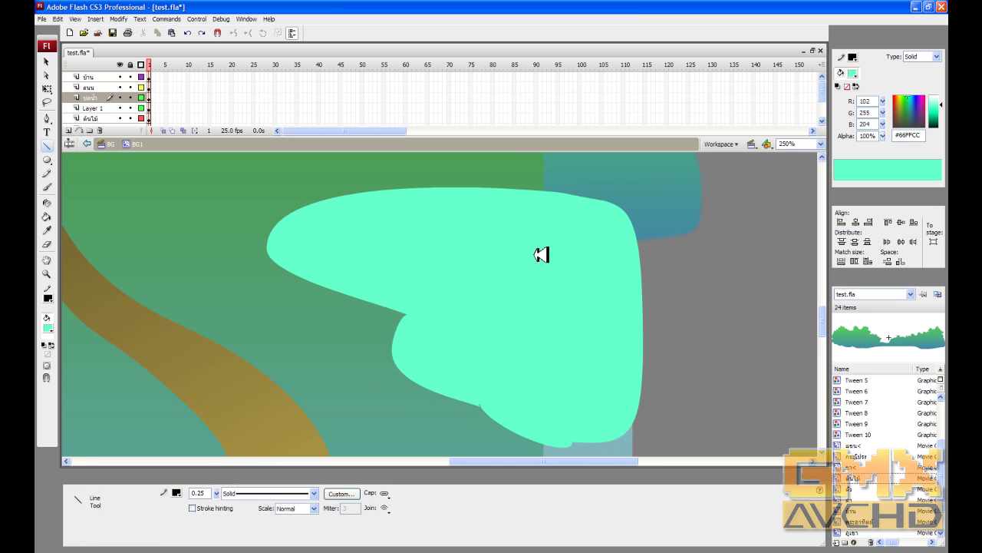
key(y)
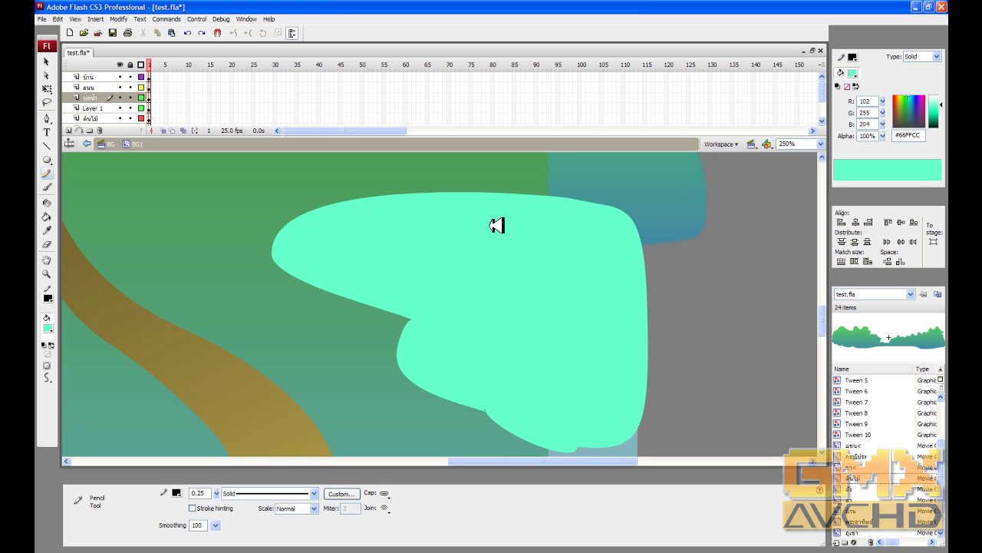
mouse_move(344, 298)
mouse_down()
mouse_move(323, 286)
mouse_move(319, 251)
mouse_move(394, 235)
mouse_move(662, 238)
mouse_up()
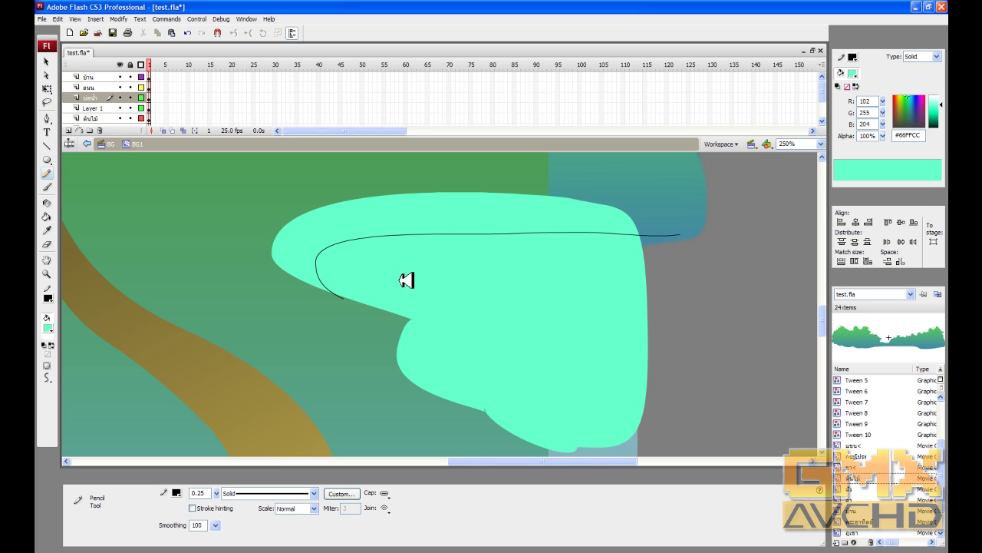
key(ctrl+z)
mouse_move(320, 290)
mouse_down()
mouse_move(314, 254)
mouse_move(354, 234)
mouse_move(674, 221)
mouse_up()
mouse_move(412, 319)
mouse_down()
mouse_move(435, 340)
mouse_move(432, 367)
mouse_move(468, 423)
mouse_move(504, 444)
mouse_up()
scroll(519, 346, up, 2)
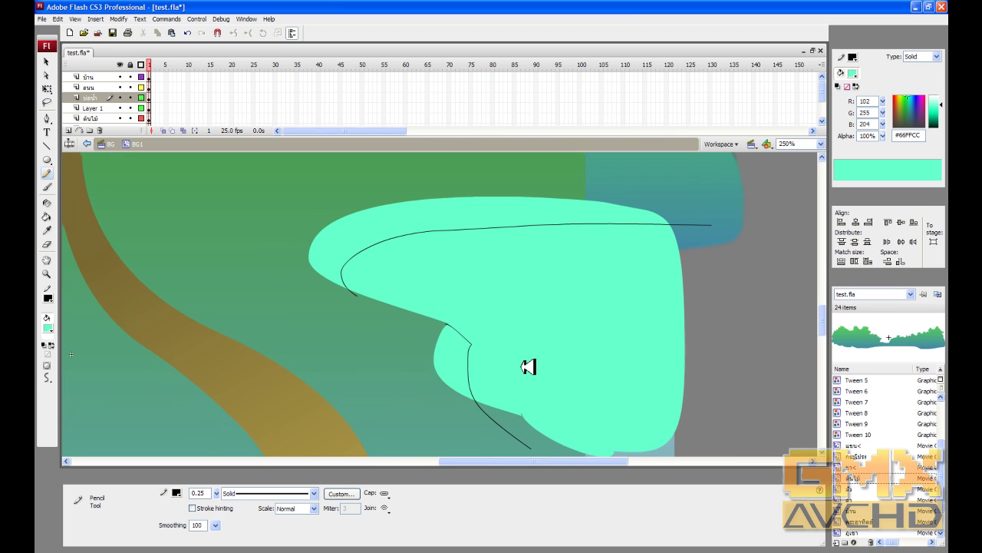
scroll(499, 231, right, 2)
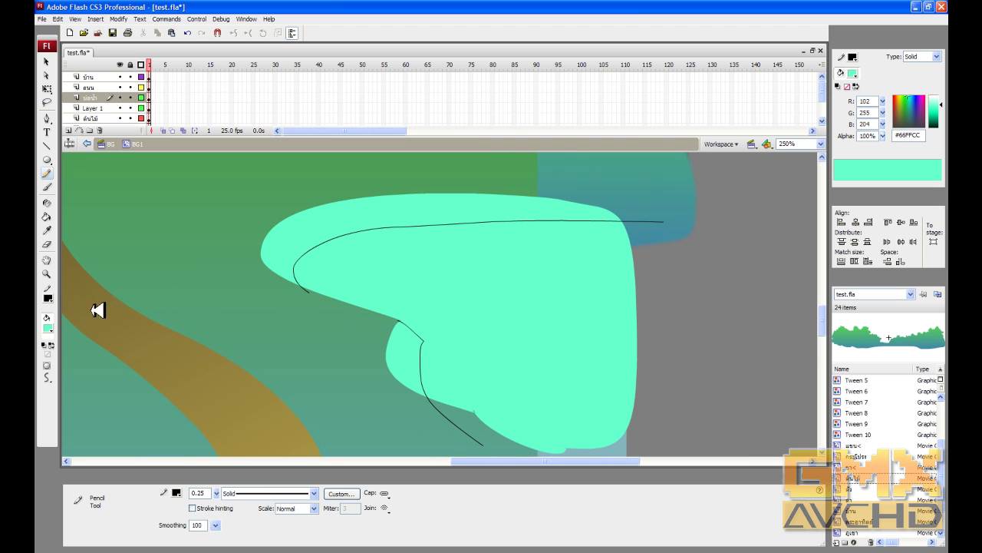
Step: Fill the upper and lower-left bank strips of the pond with solid brown #928B38
click(49, 328)
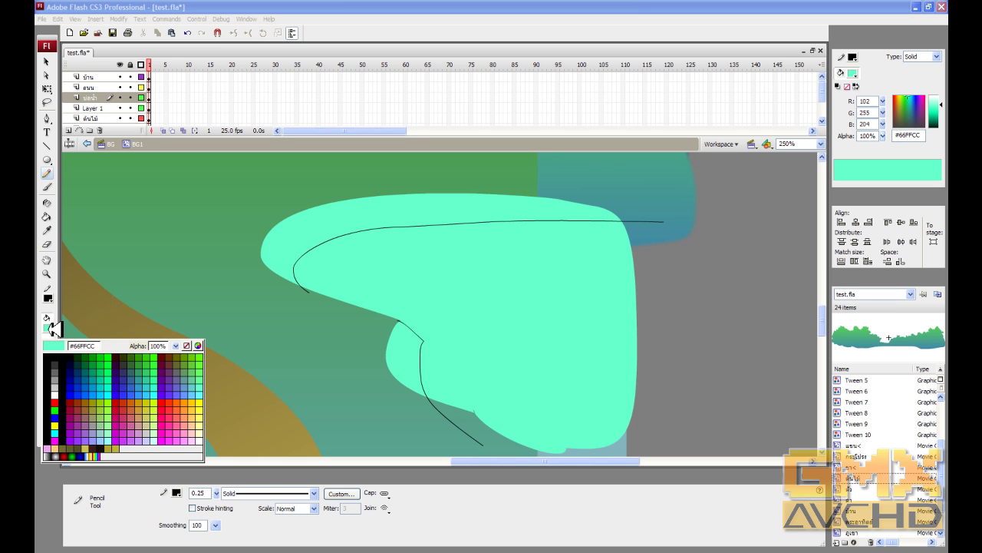
click(199, 346)
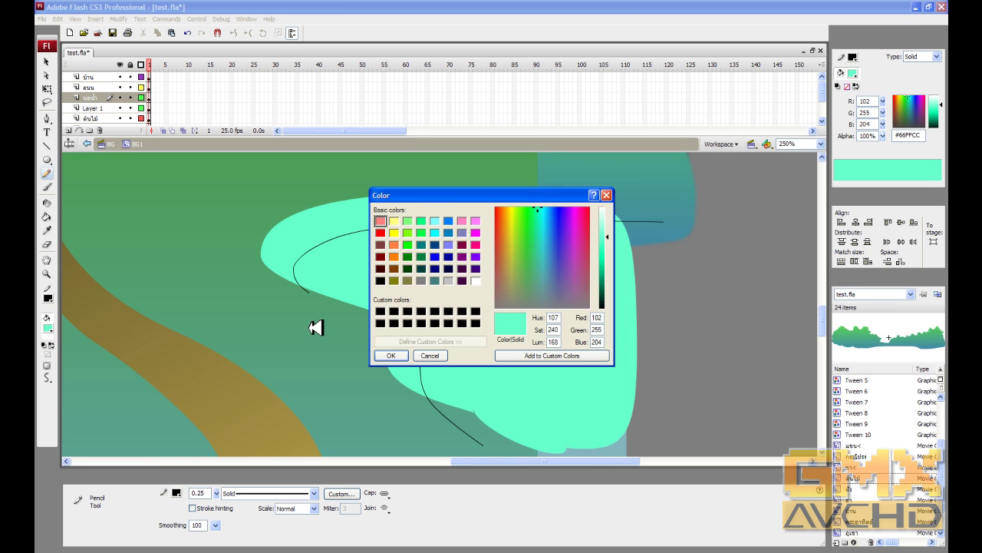
drag(525, 252, 512, 262)
click(614, 268)
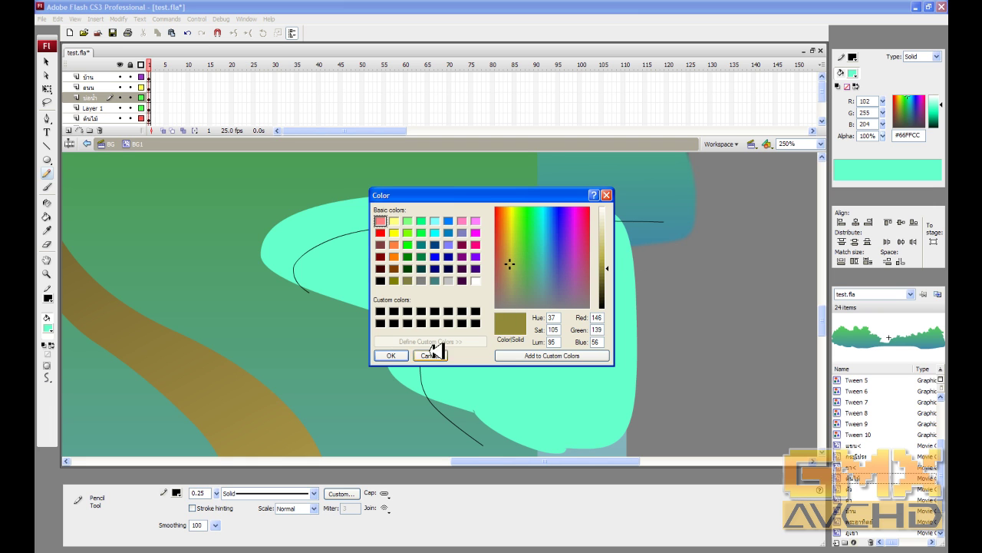
click(391, 356)
key(k)
click(315, 231)
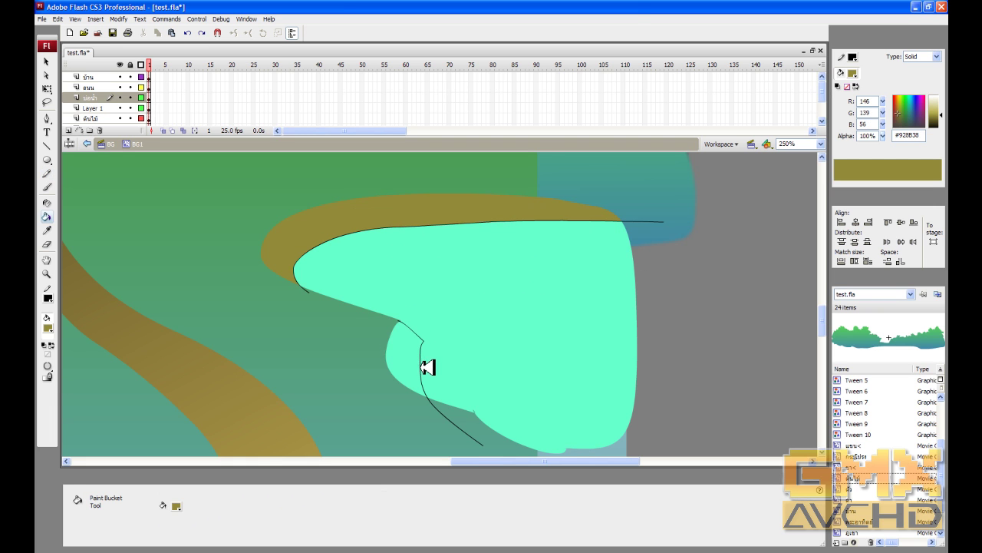
click(408, 347)
Step: Connect the two bank lines with a freehand stroke across the water and delete all the black lines together
key(y)
mouse_move(445, 214)
mouse_down()
mouse_move(456, 345)
mouse_move(397, 366)
mouse_up()
key(v)
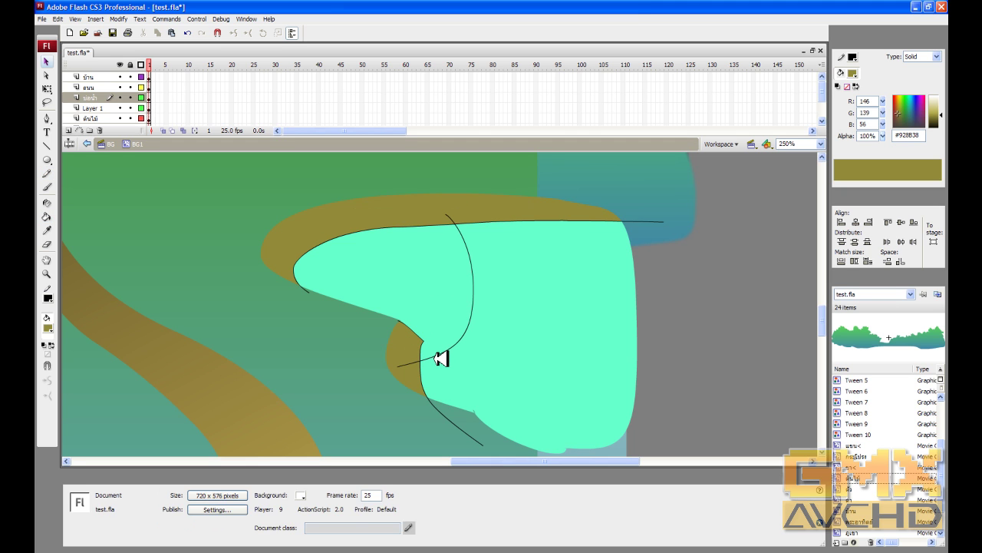
double_click(436, 357)
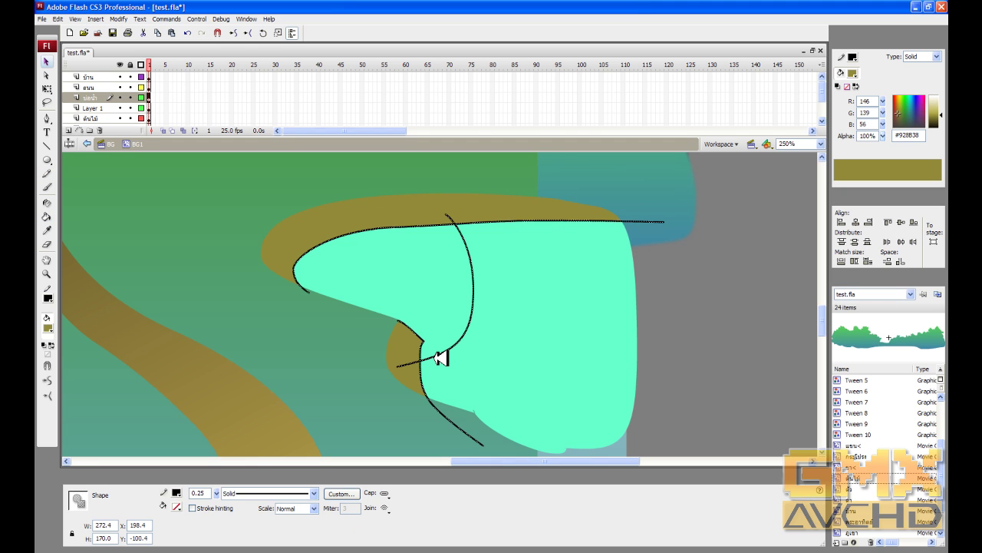
key(Delete)
scroll(471, 314, down, 1)
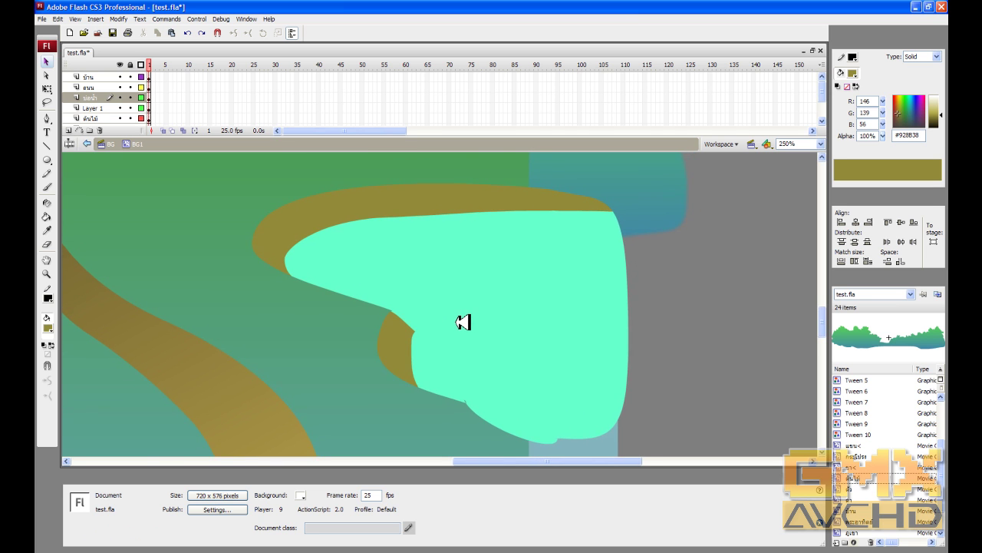
Step: Set the fill to a linear gradient with its start colour #66FFCC sampled from the pond water
scroll(453, 292, up, 1)
click(465, 261)
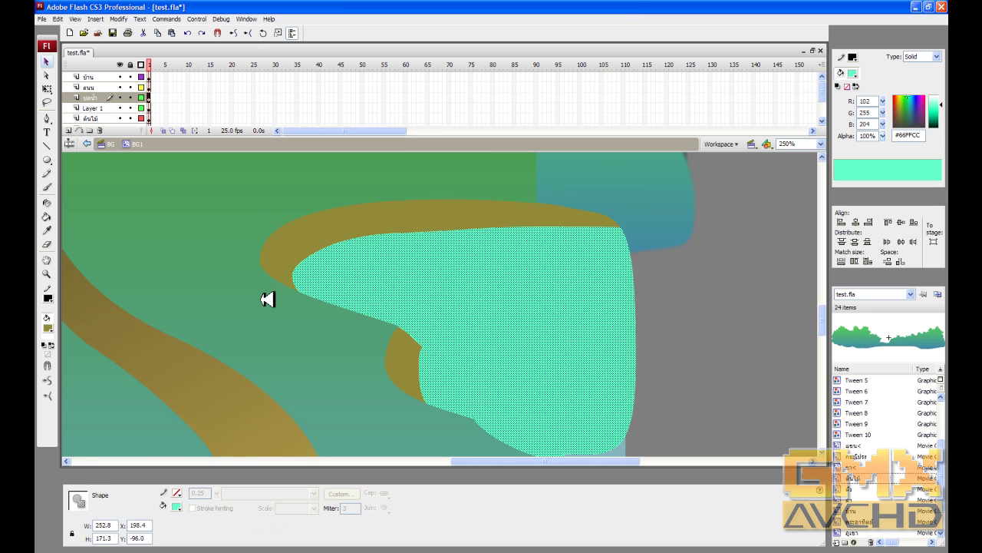
click(703, 317)
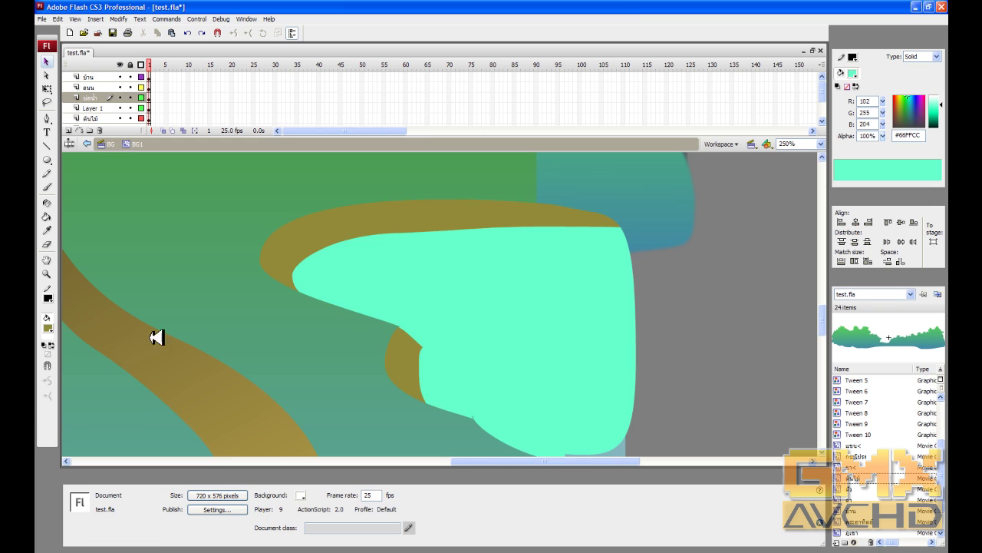
click(53, 329)
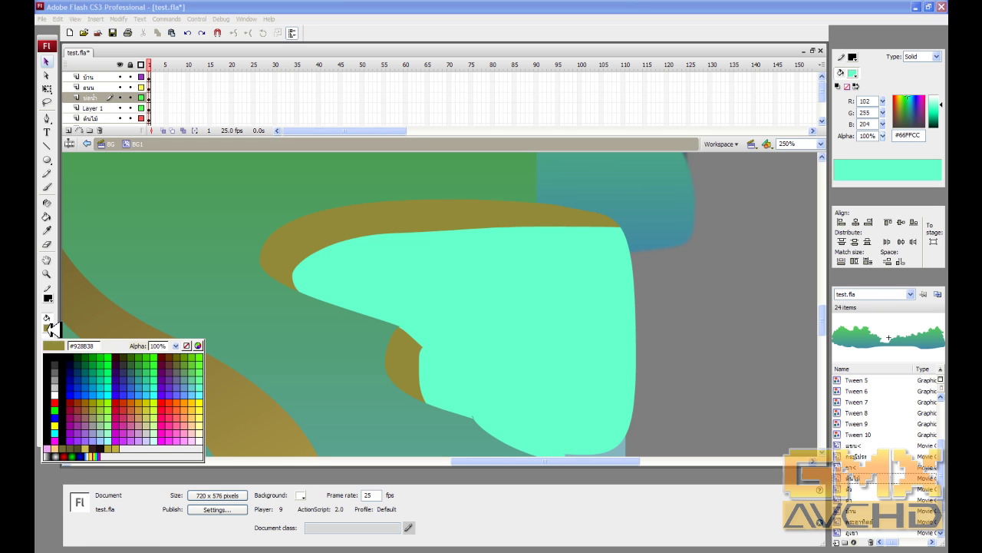
click(53, 453)
click(839, 153)
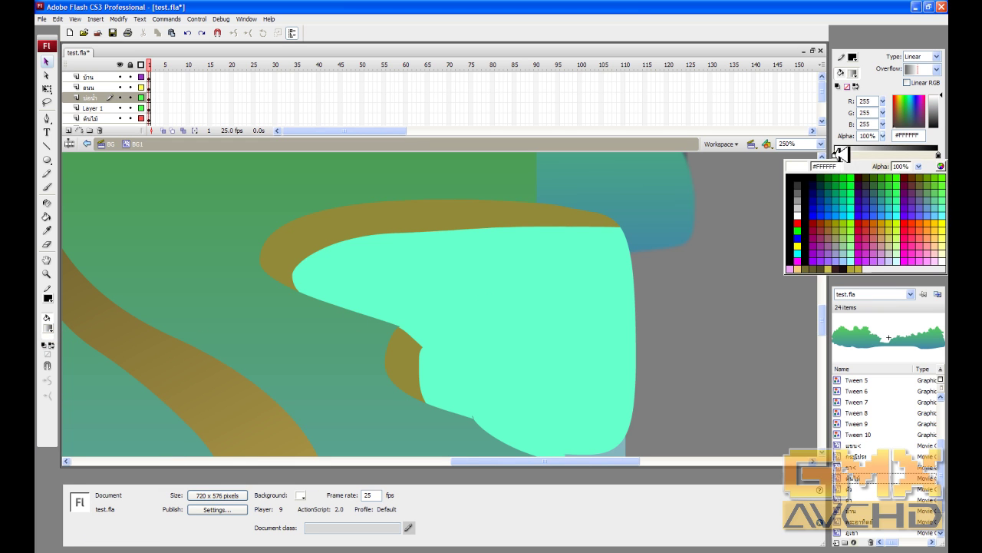
click(550, 283)
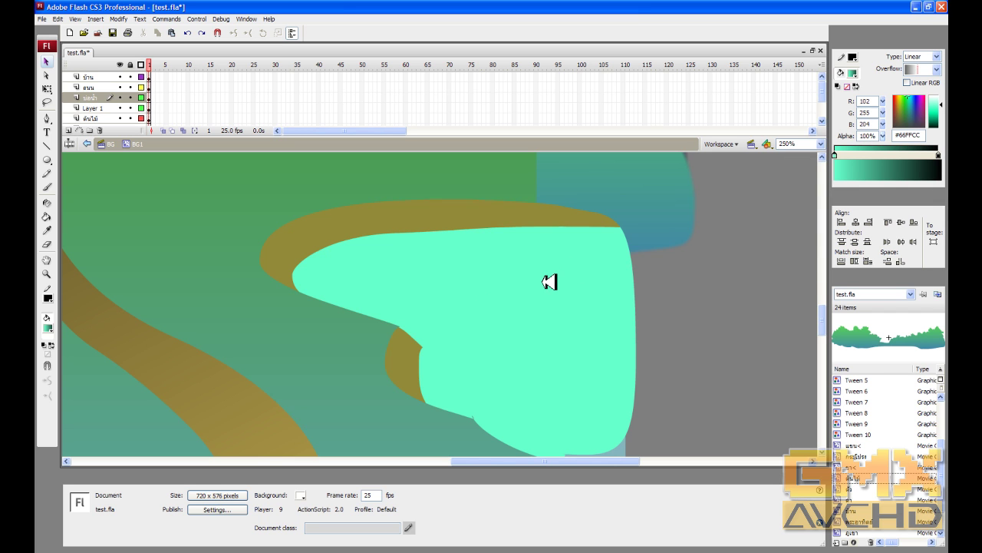
Step: Set the gradient's end colour to #3FBAB4 and fill the pond water with the gradient
click(939, 154)
click(941, 154)
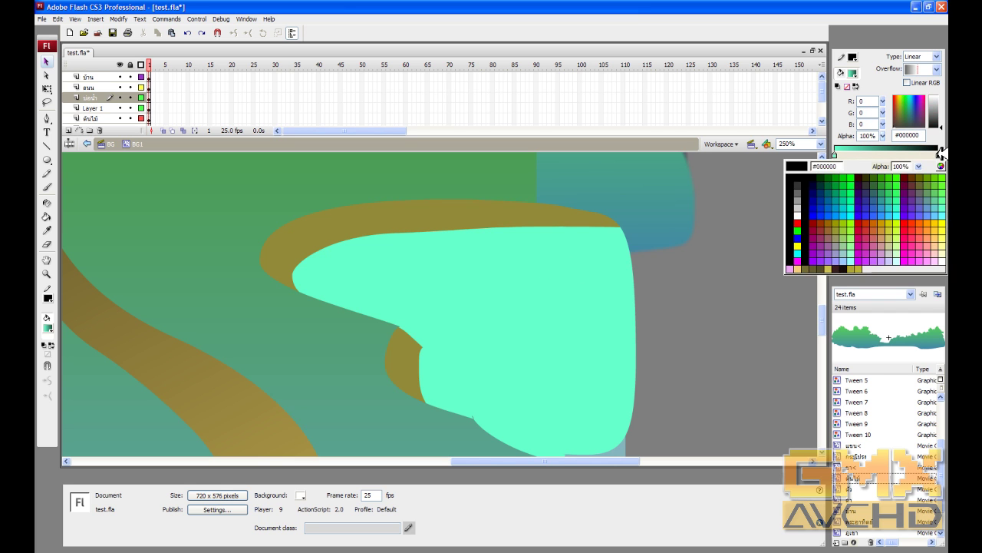
click(942, 165)
drag(561, 265, 542, 258)
click(612, 256)
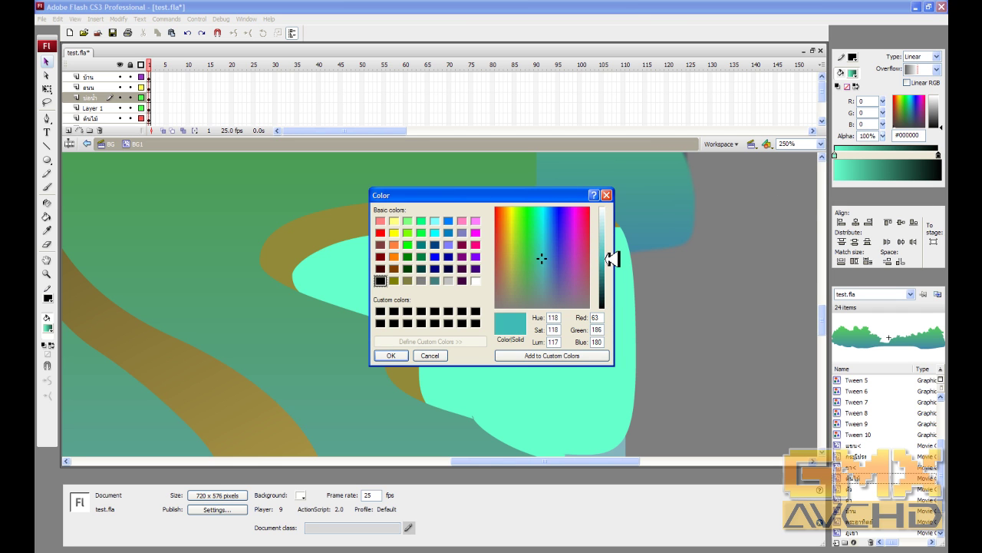
click(399, 354)
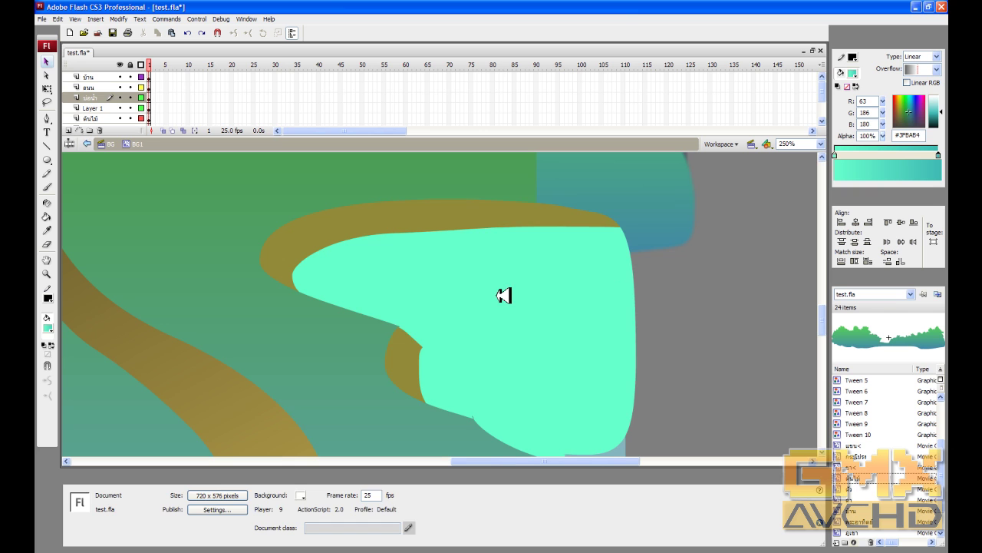
key(k)
click(443, 281)
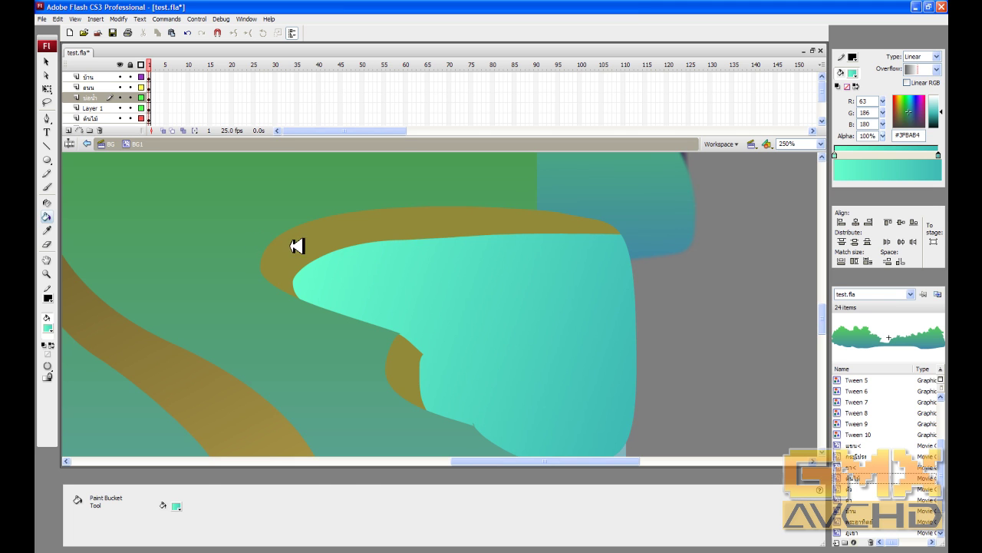
Step: Draw freehand crack outlines with the Pencil across the pond's upper brown bank
key(y)
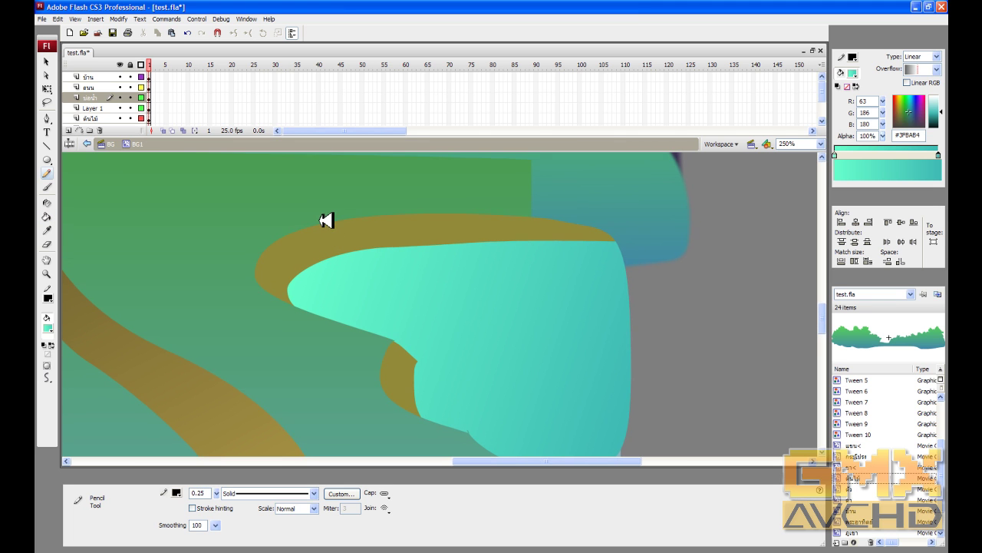
drag(319, 221, 335, 255)
mouse_move(258, 254)
mouse_down()
mouse_move(293, 273)
mouse_move(261, 256)
mouse_up()
scroll(394, 322, down, 1)
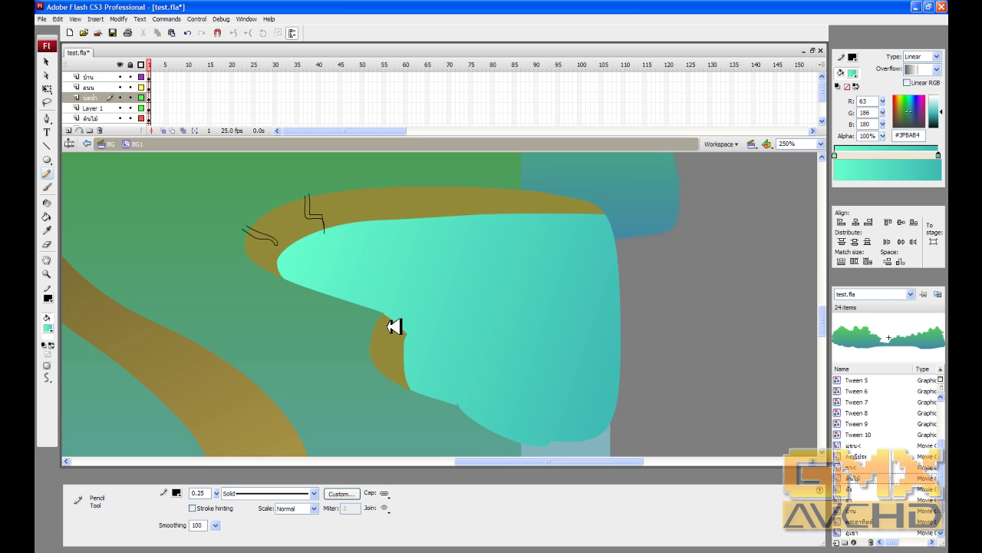
scroll(407, 265, up, 1)
mouse_move(438, 246)
mouse_down()
mouse_move(443, 207)
mouse_move(408, 231)
mouse_move(409, 208)
mouse_up()
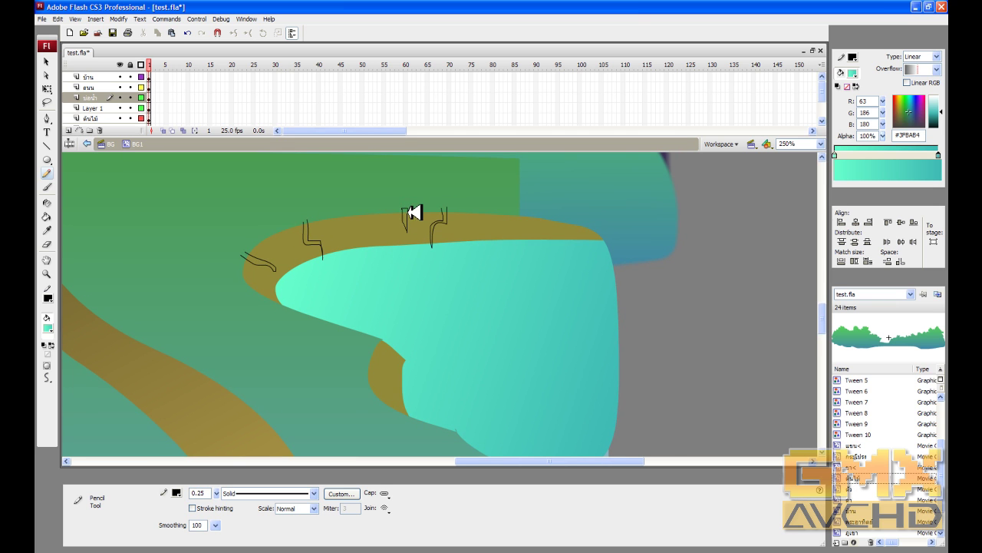
drag(501, 207, 509, 244)
drag(368, 232, 373, 256)
mouse_move(357, 224)
mouse_down()
mouse_move(346, 219)
mouse_move(351, 211)
mouse_up()
scroll(366, 247, down, 2)
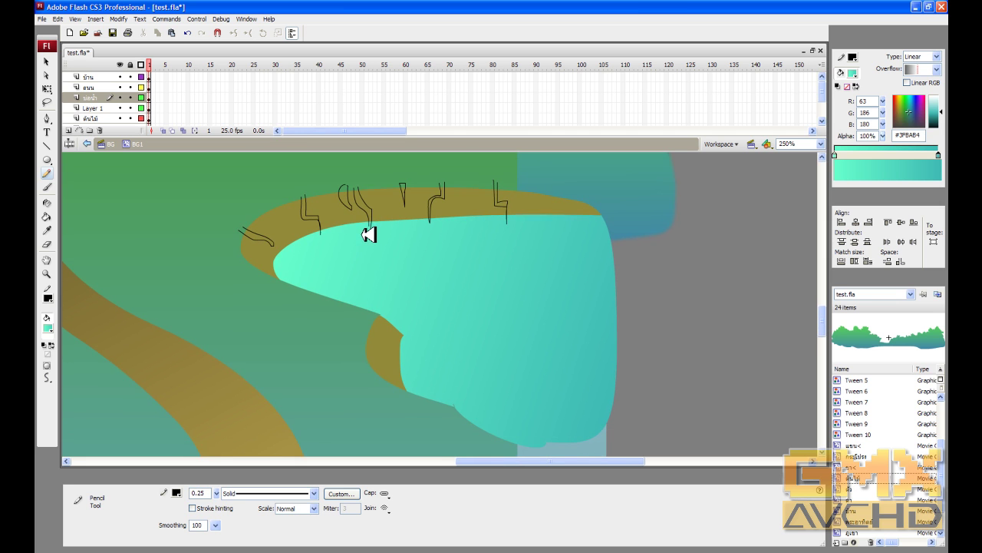
Step: Draw crack outlines on the pond's lower-left bank and add small pebble shapes to both banks
mouse_move(374, 327)
mouse_down()
mouse_move(397, 349)
mouse_move(374, 354)
mouse_up()
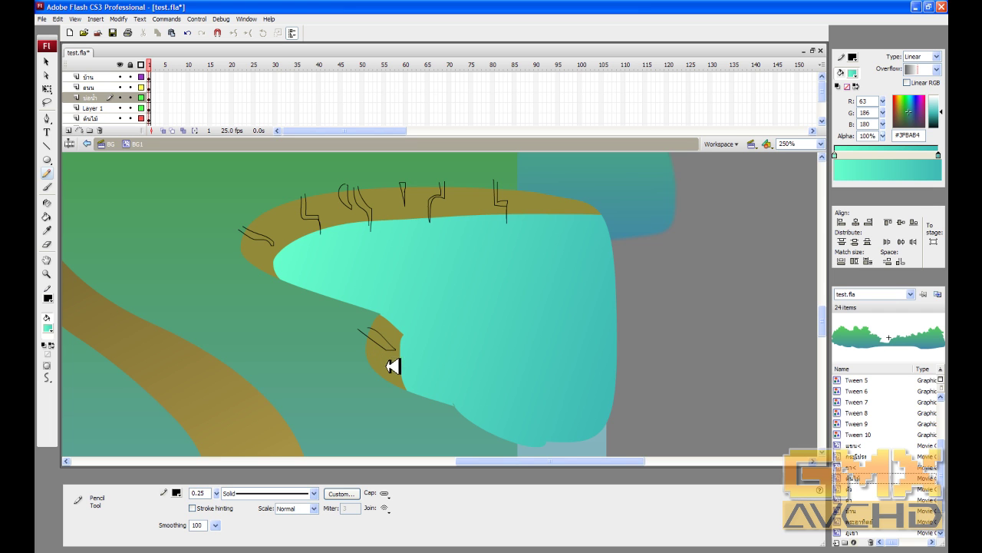
drag(393, 372, 413, 384)
drag(468, 203, 463, 223)
drag(278, 219, 277, 218)
drag(341, 218, 334, 215)
drag(386, 355, 378, 359)
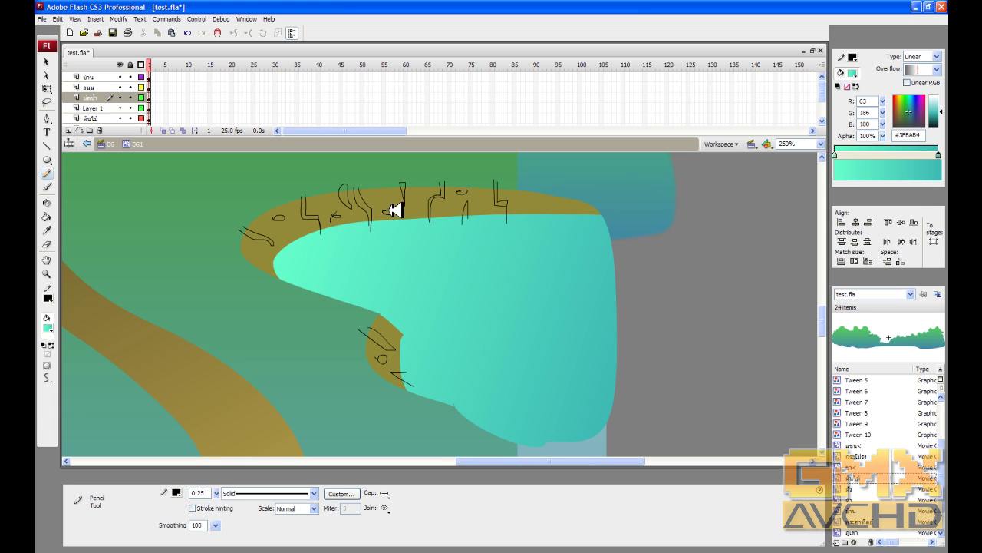
drag(341, 231, 329, 241)
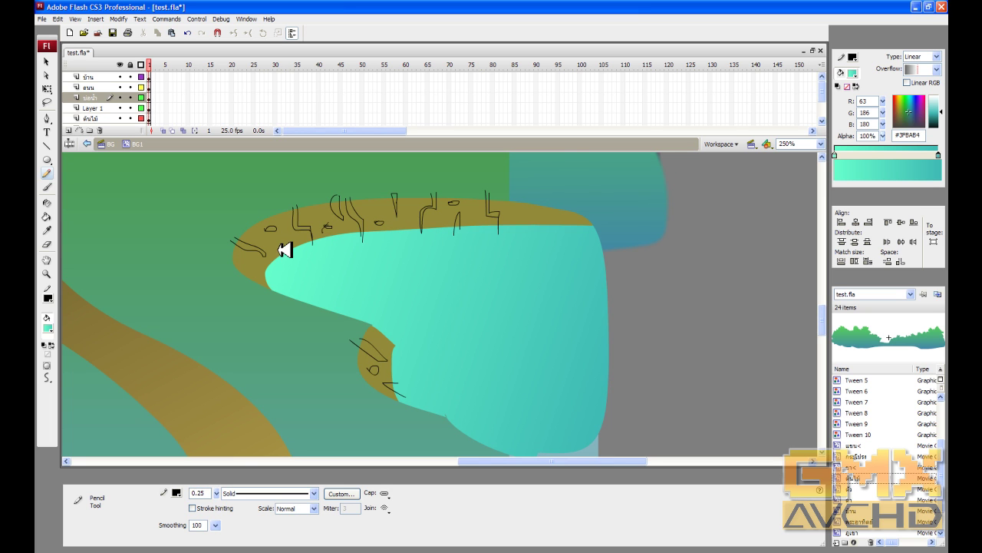
Step: Sample the bank's brown, darken it to #807733 and fill some of the crack and pebble shapes
key(i)
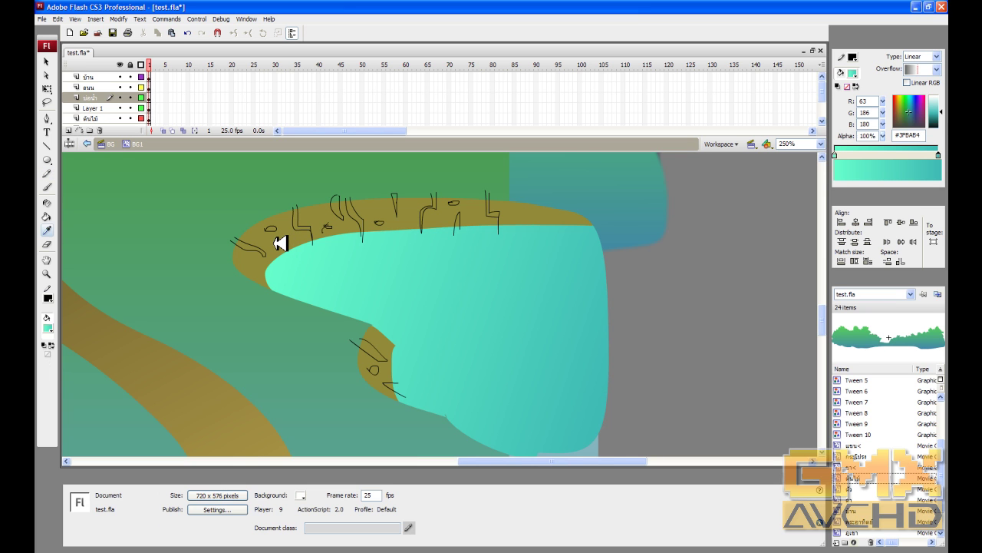
click(278, 243)
drag(943, 115, 943, 118)
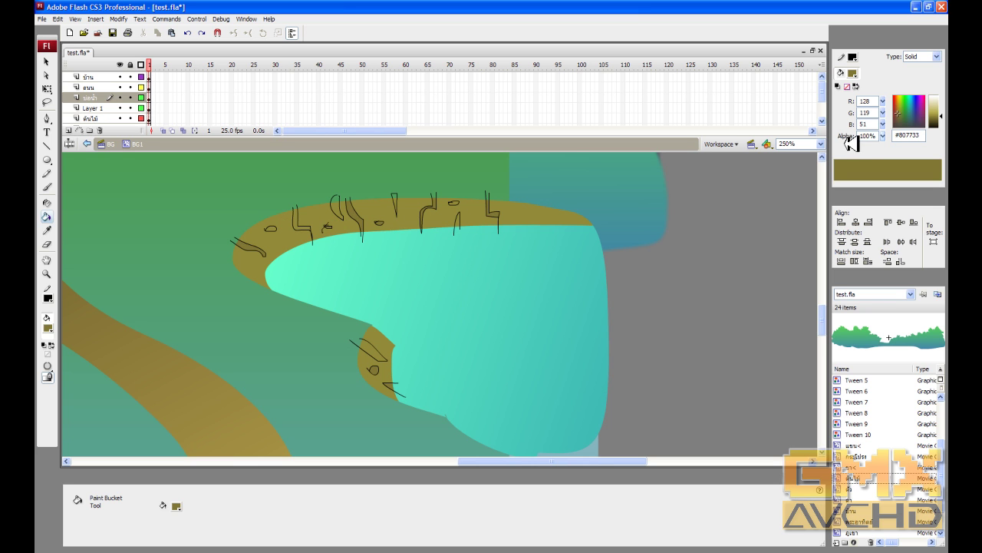
Step: Resample the bank's brown, lighten it to #ABA043 and fill other crack and pebble shapes
key(i)
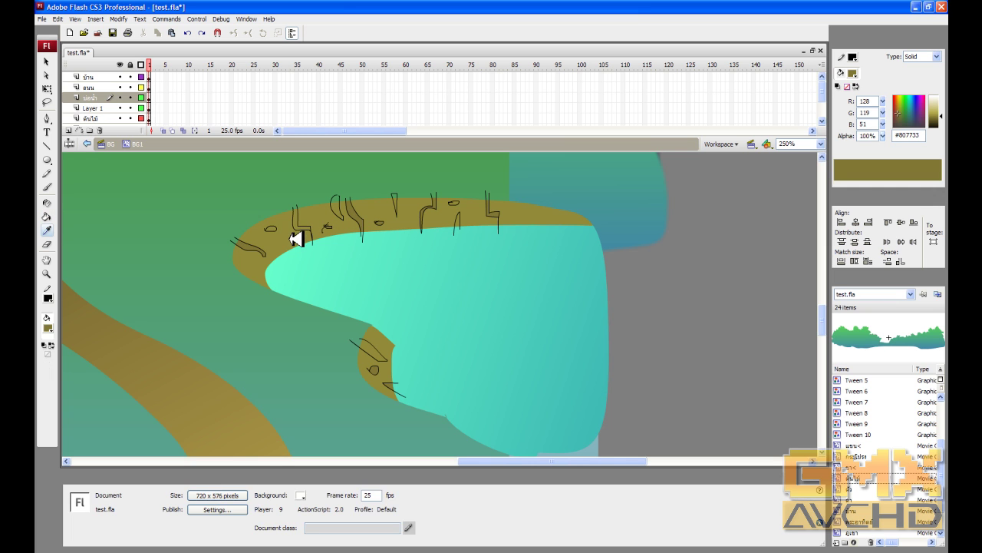
click(282, 230)
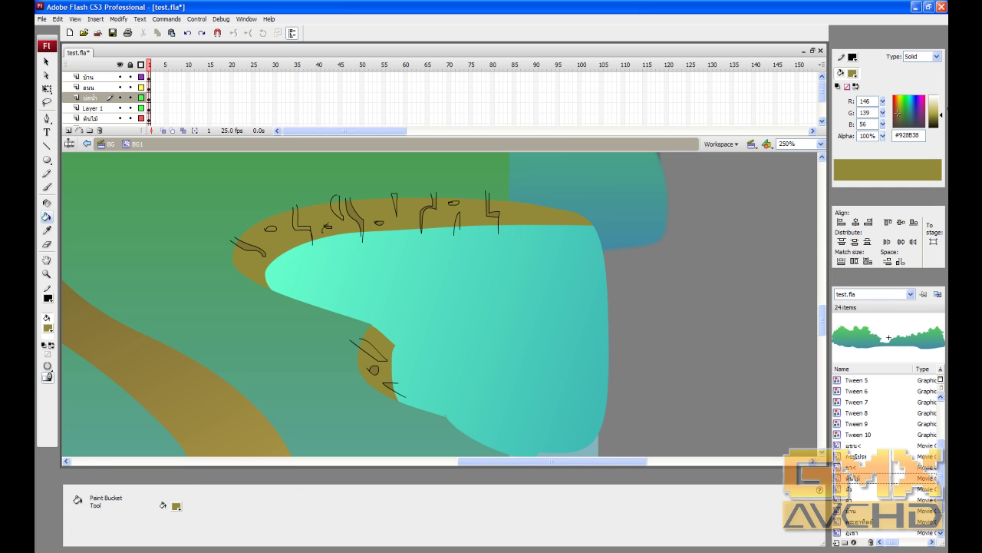
drag(945, 113, 945, 112)
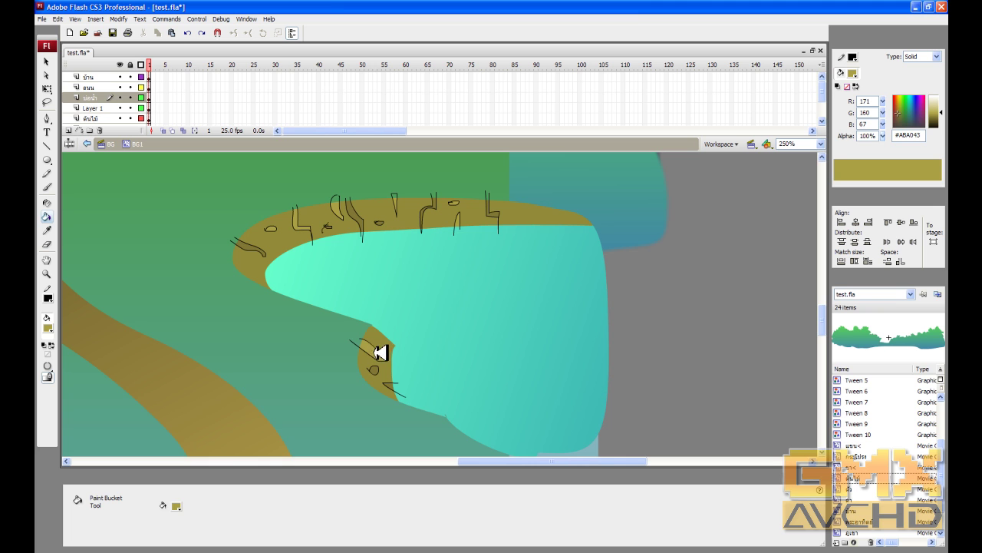
Step: Connect all the bank detail outlines with one freehand stroke and delete all the black lines together
key(y)
mouse_move(425, 351)
mouse_down()
mouse_move(401, 373)
mouse_move(383, 373)
mouse_move(376, 340)
mouse_move(266, 266)
mouse_move(285, 222)
mouse_move(315, 230)
mouse_move(417, 207)
mouse_move(463, 219)
mouse_move(465, 202)
mouse_move(657, 308)
mouse_up()
key(v)
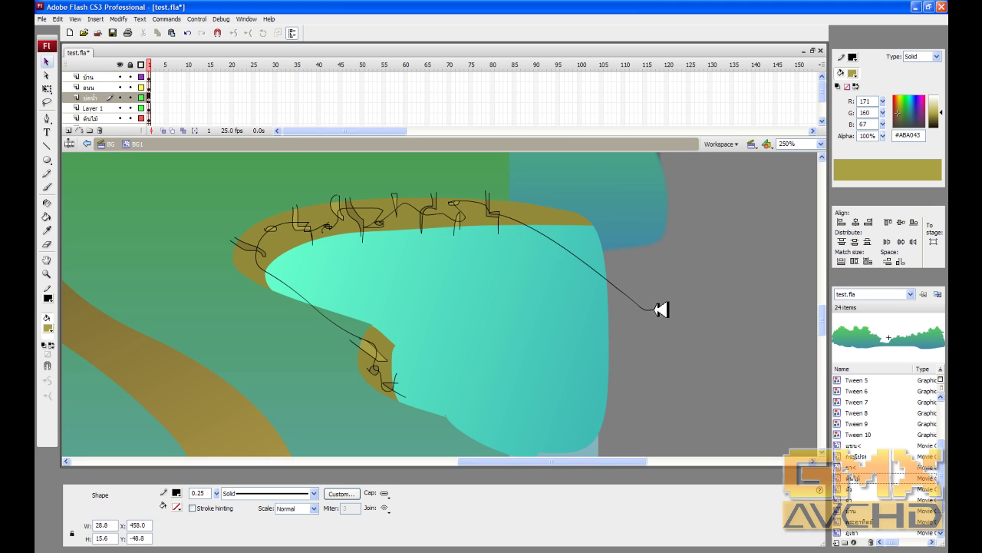
double_click(656, 310)
key(Delete)
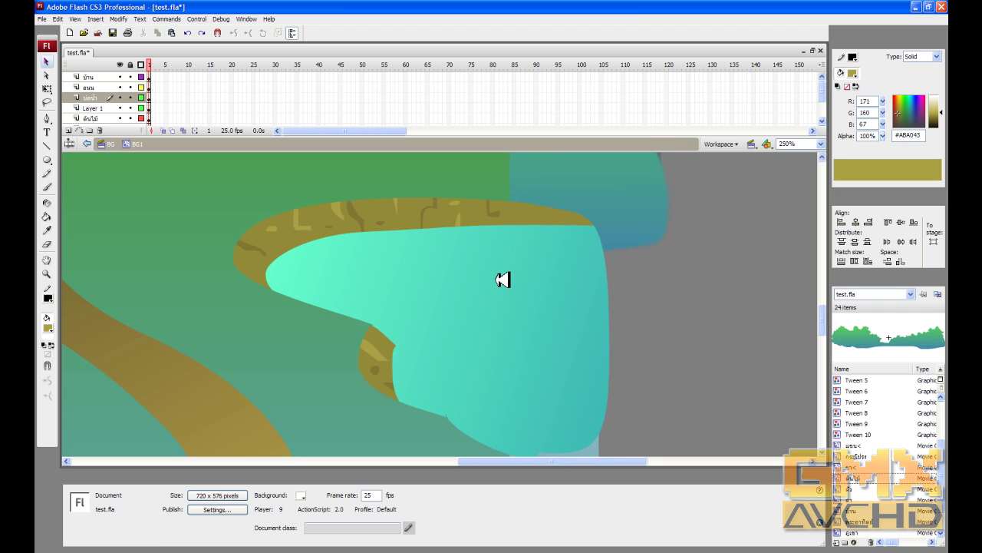
Step: Save the file and return to the main scene to view the framed background
drag(503, 280, 511, 279)
key(ctrl+2)
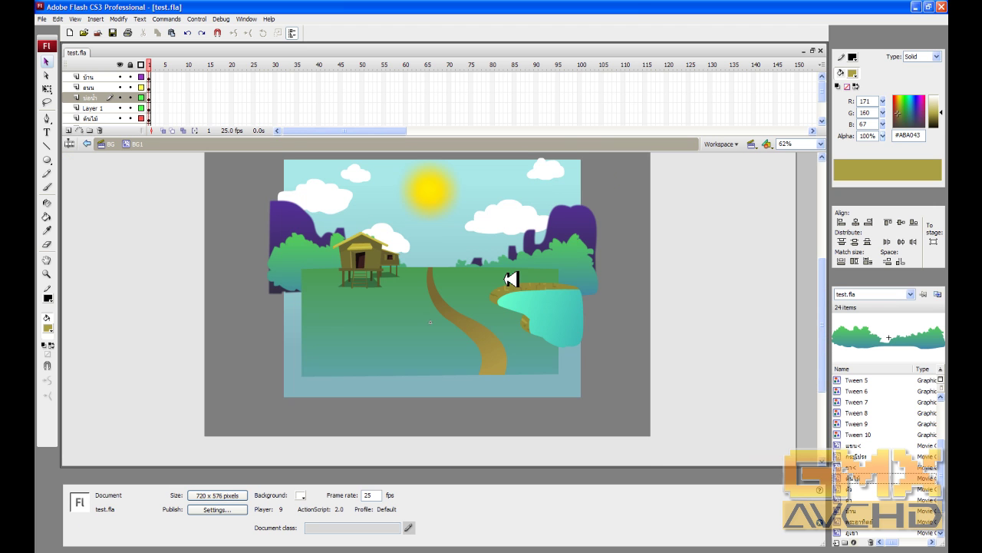
double_click(688, 274)
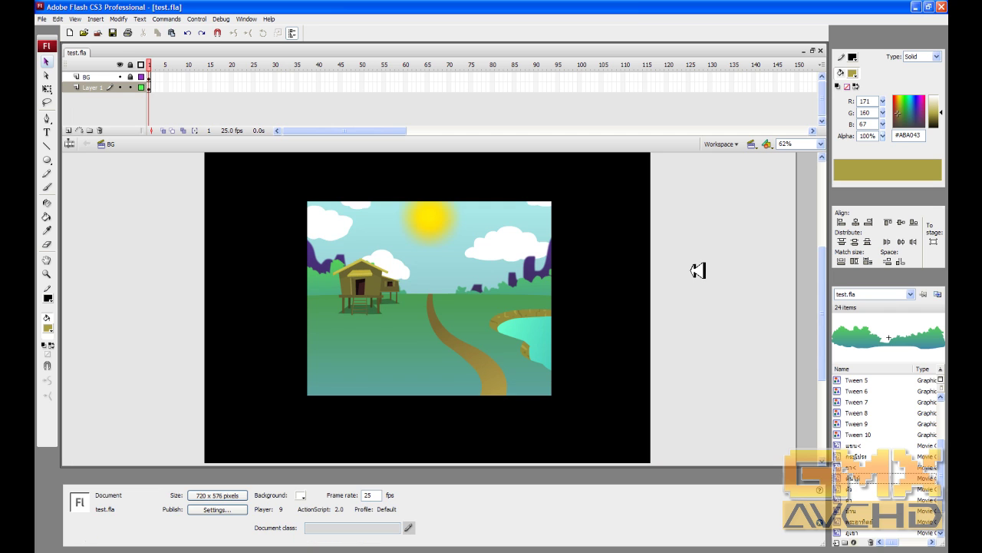
scroll(698, 270, up, 1)
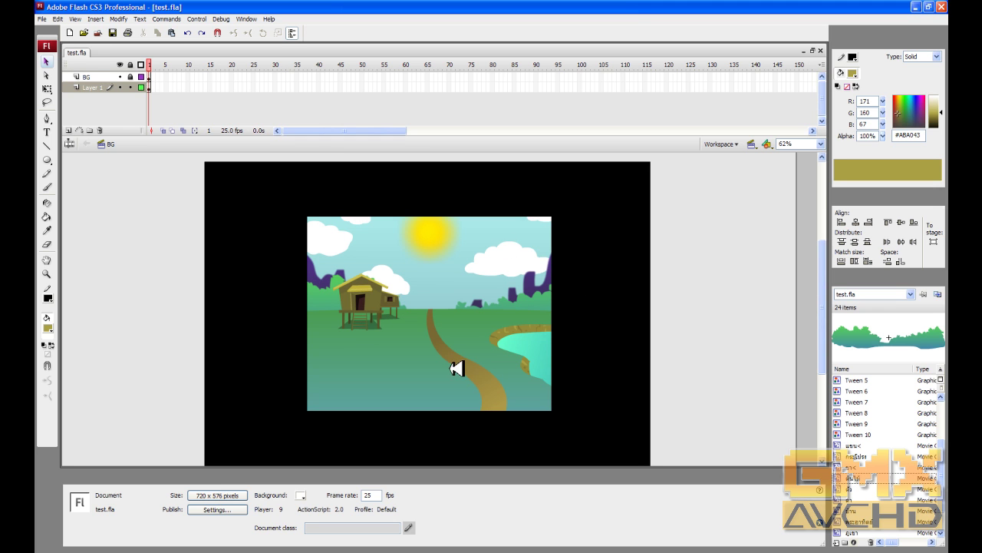
Step: Reopen the BG1 clip for editing and add a layer named ต้นหญ้า above the house layer
click(405, 367)
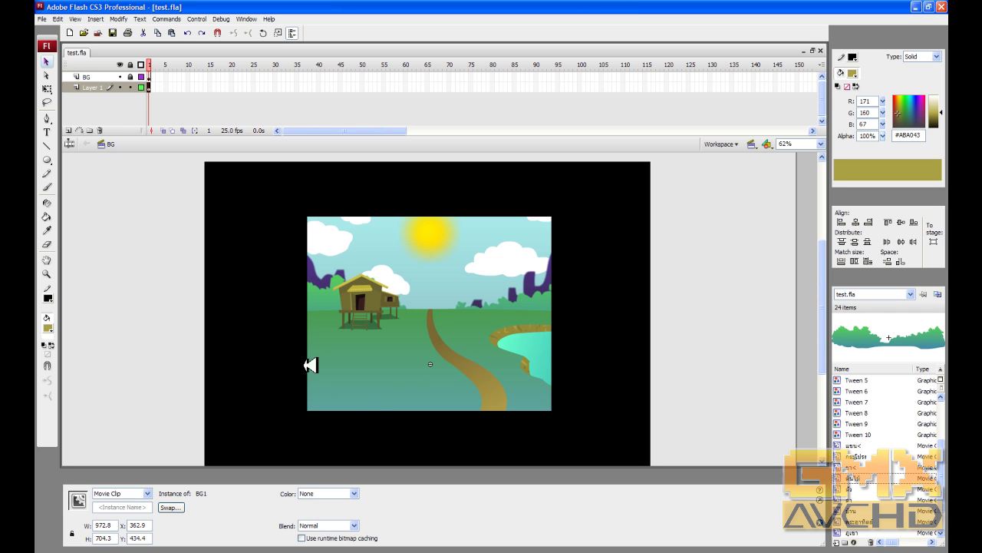
double_click(407, 355)
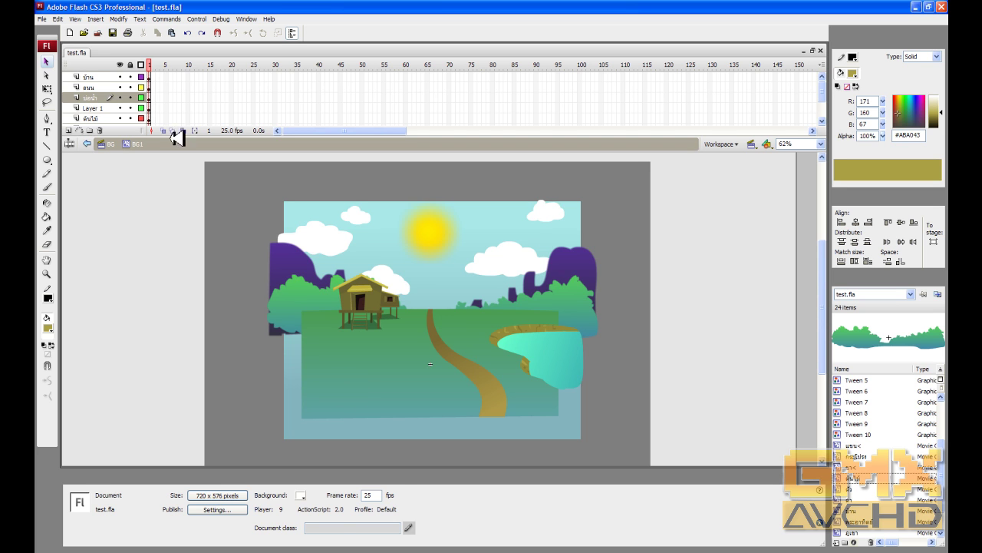
click(100, 88)
click(98, 76)
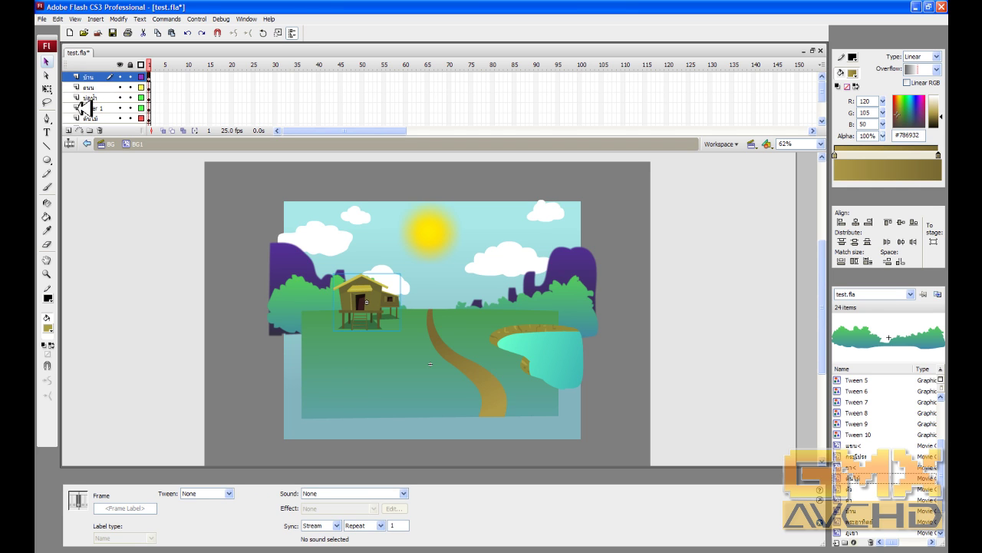
click(69, 129)
double_click(98, 77)
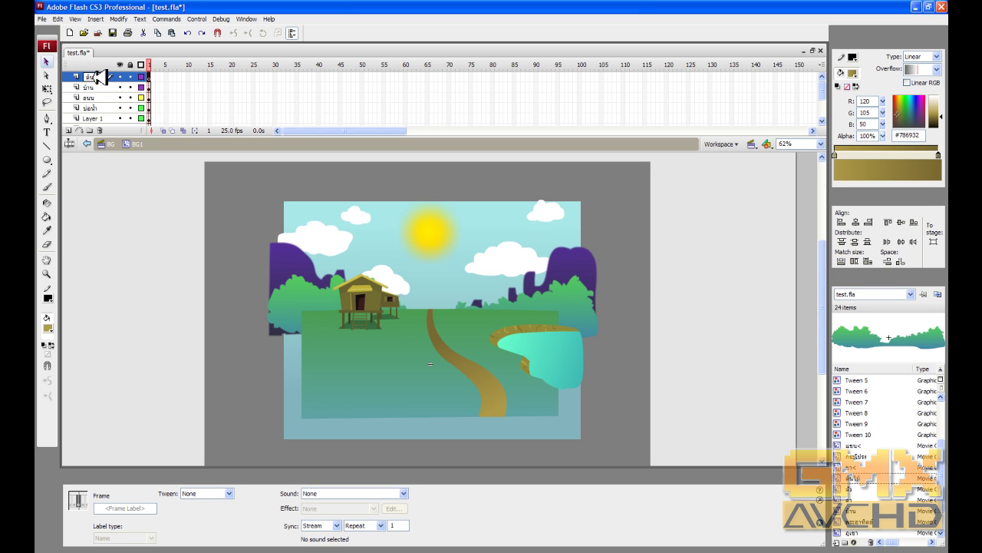
text(ต้นหญ้า)
key(Return)
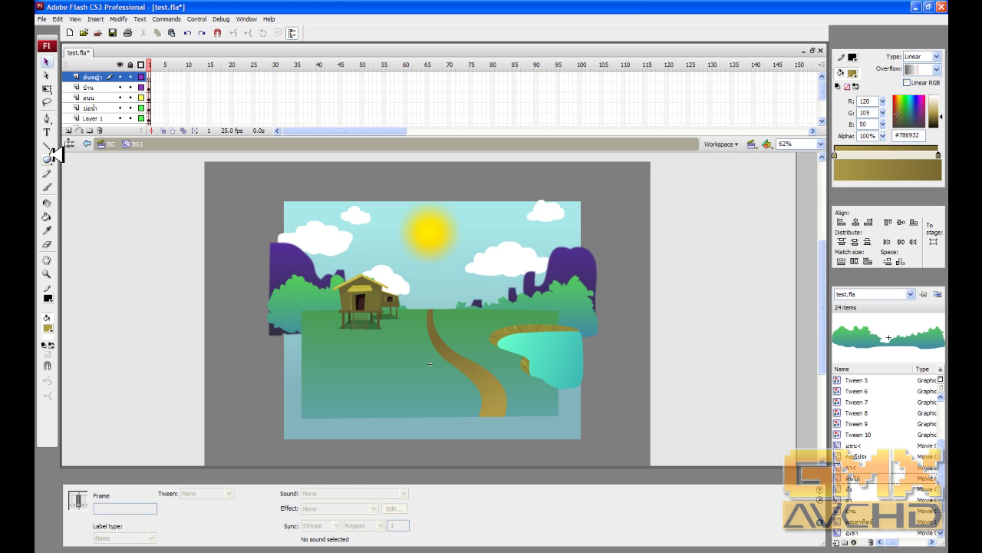
Step: Draw a pointed leaf outline about 123 × 114 px beside the scene with the Pencil and convert it to a movie clip named ต้นหญ้า
click(47, 173)
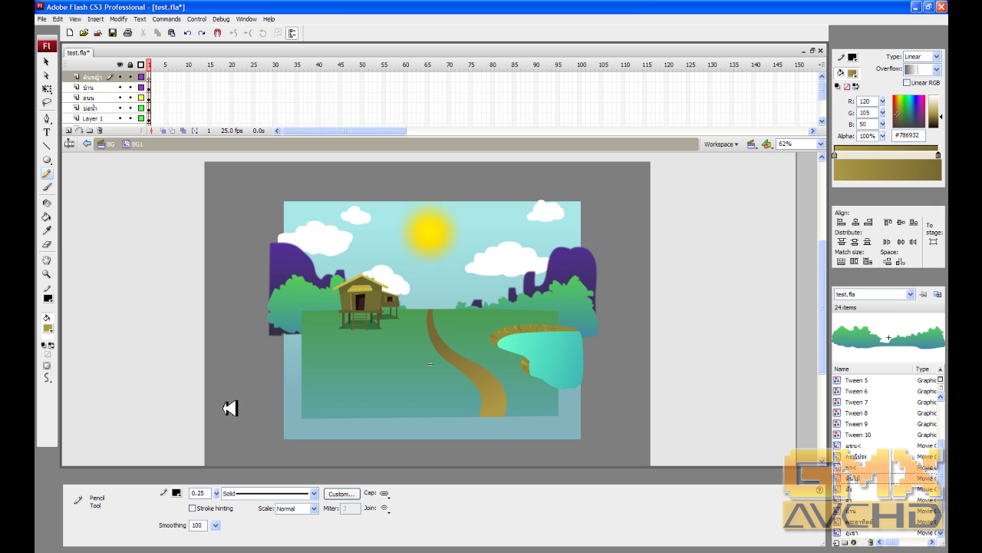
mouse_move(217, 416)
mouse_down()
mouse_move(259, 377)
mouse_move(218, 415)
mouse_up()
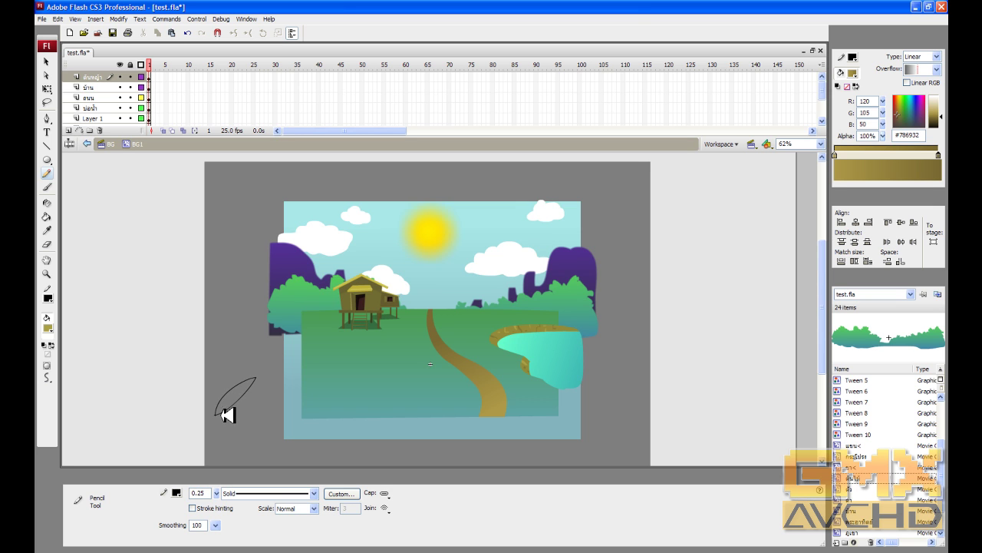
click(47, 62)
drag(194, 343, 266, 433)
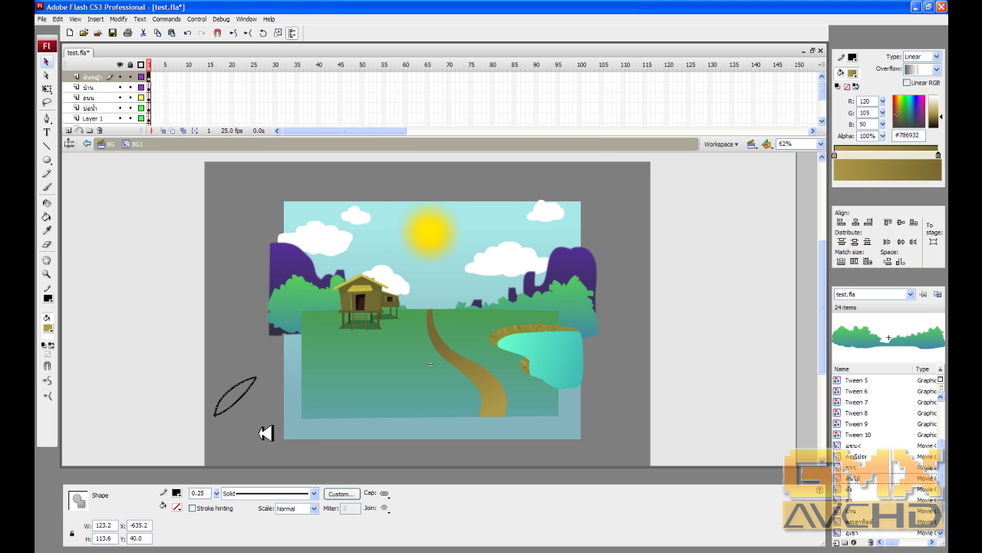
key(F8)
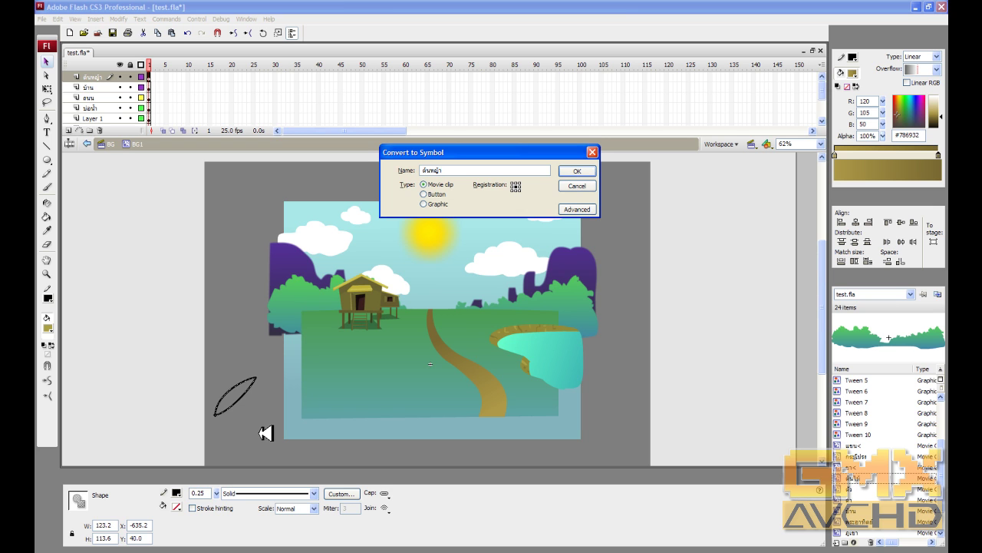
key(Return)
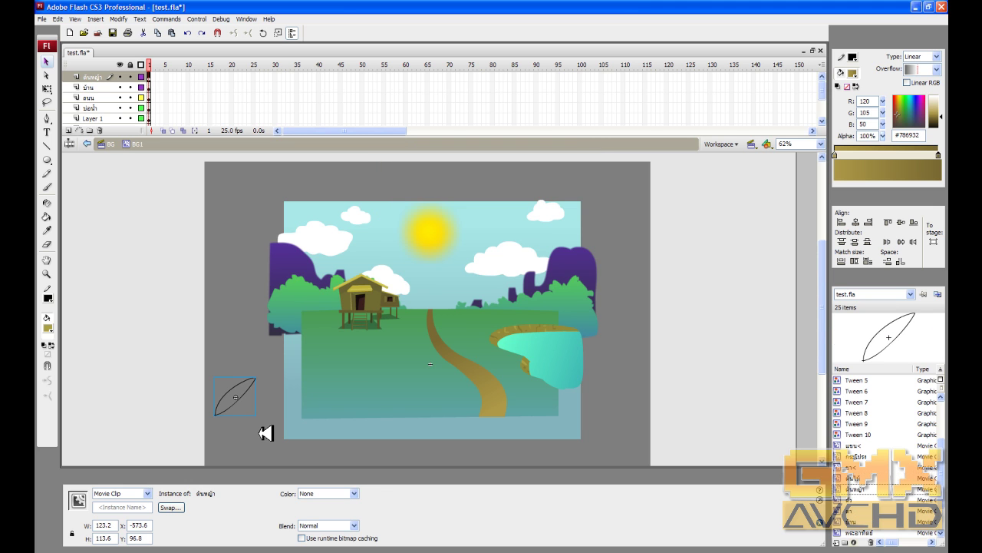
Step: Move the leaf clip onto the lower-left part of the green ground and open it for editing
drag(255, 386, 359, 386)
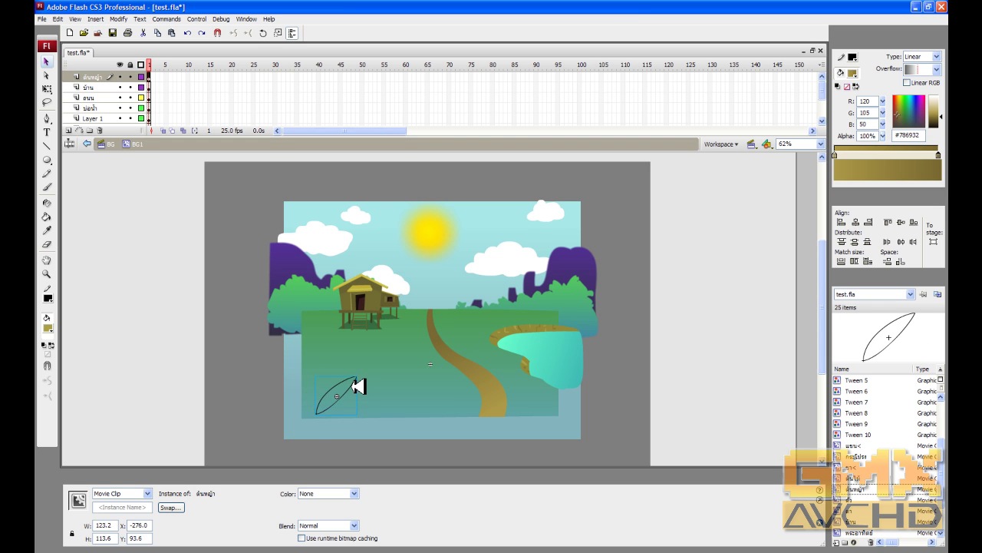
double_click(358, 386)
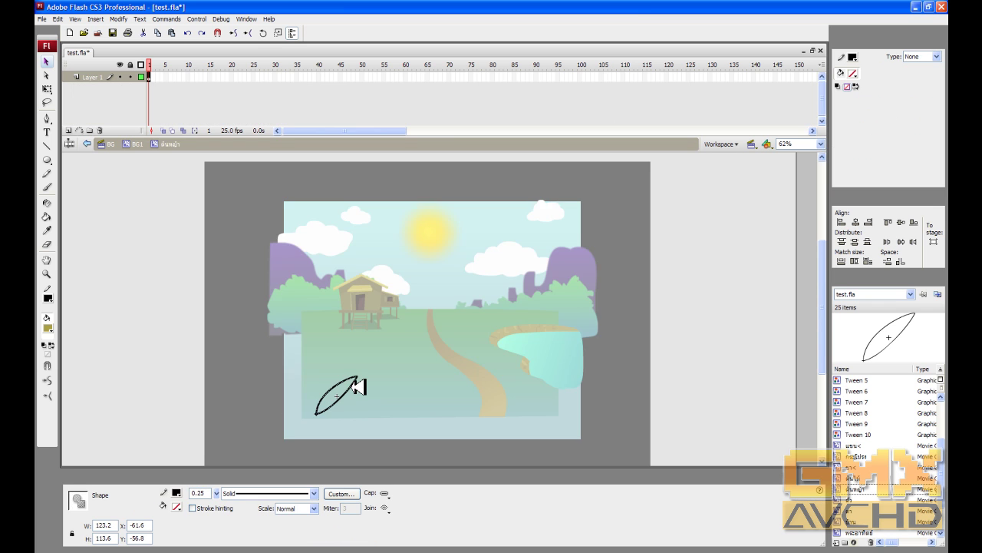
key(ctrl+equal)
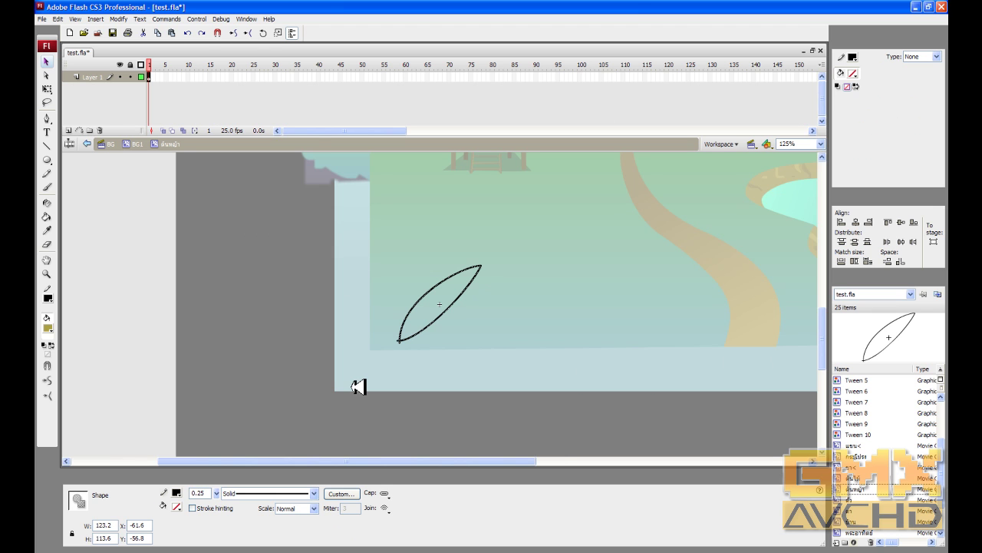
scroll(368, 328, right, 3)
scroll(318, 350, up, 1)
key(ctrl+equal)
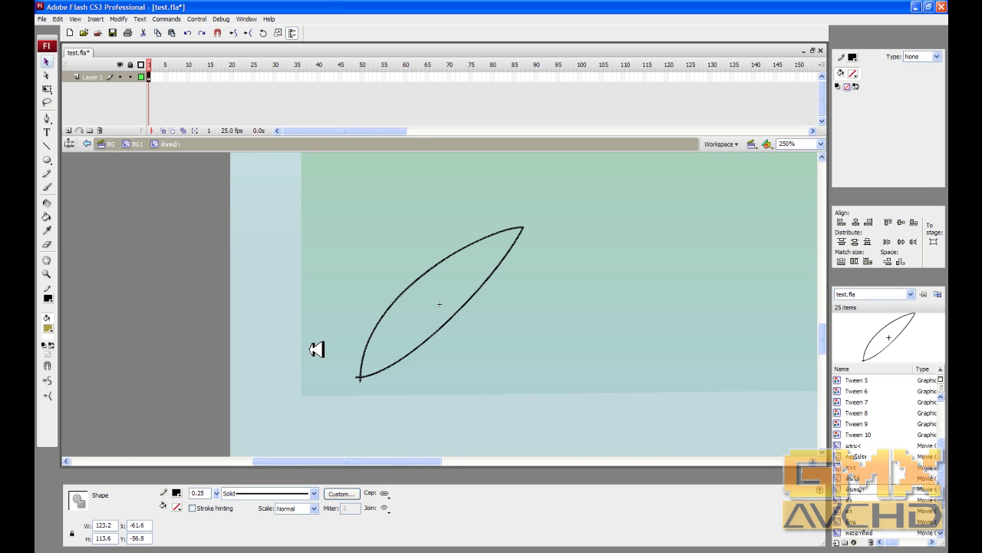
scroll(333, 307, right, 3)
click(268, 315)
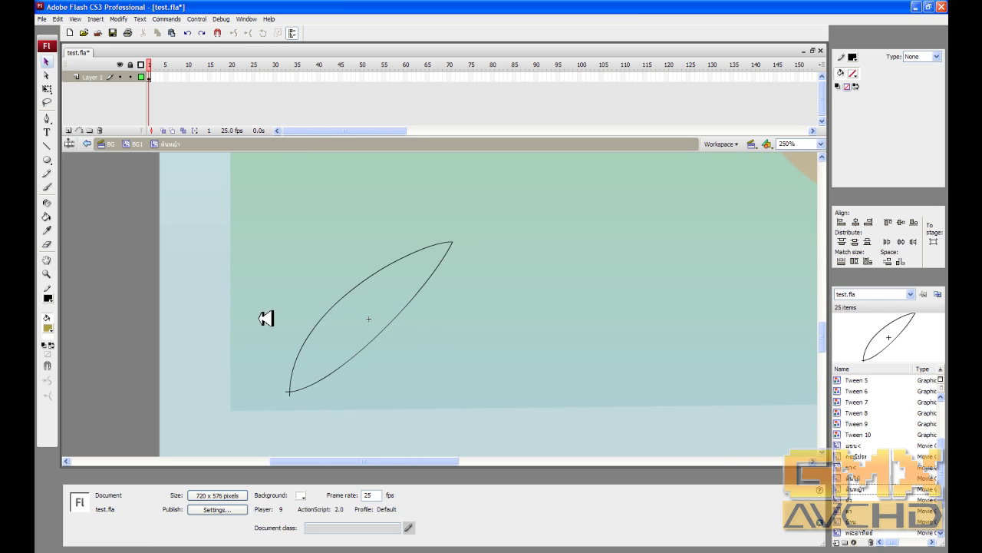
Step: Fill the leaf with dark green #336600 and delete its black outline
click(49, 327)
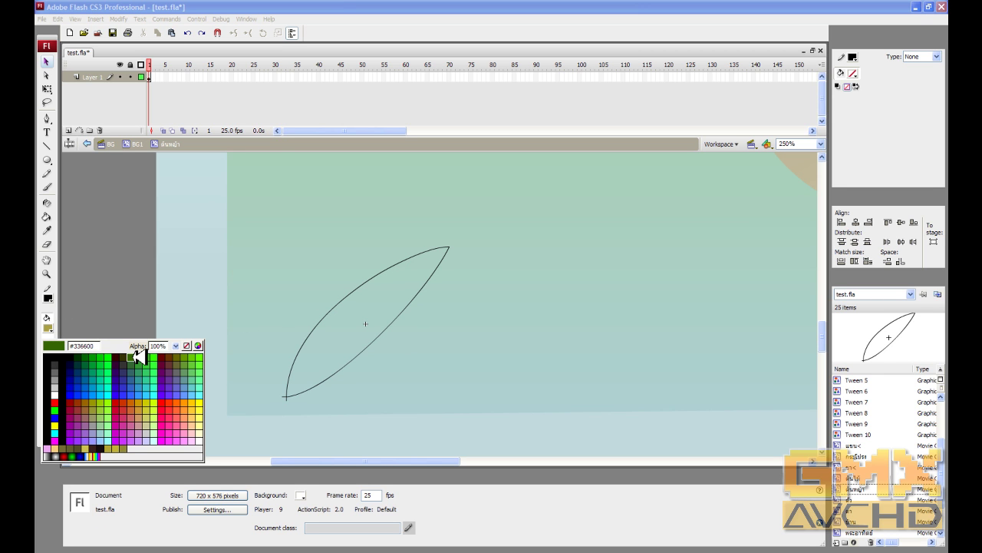
click(138, 354)
key(k)
click(351, 335)
key(v)
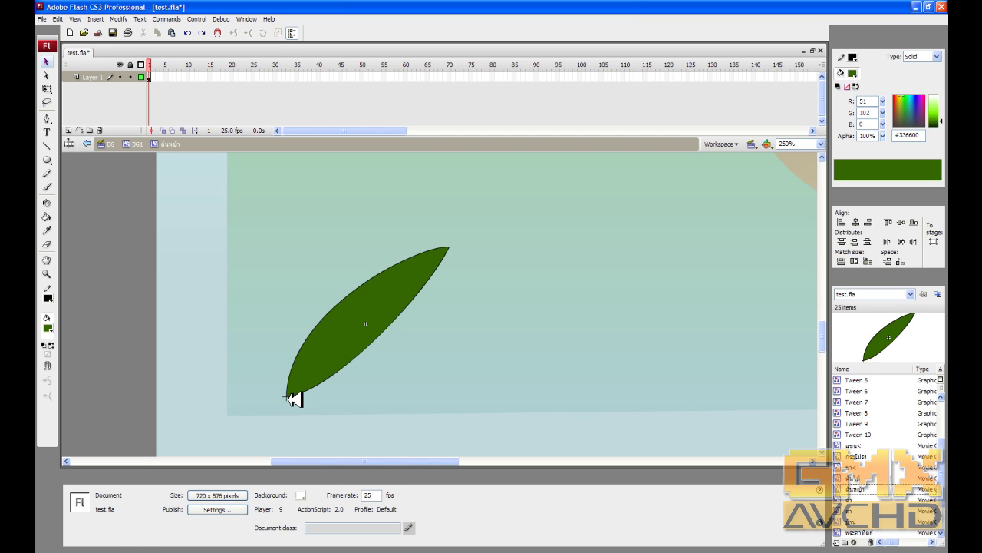
double_click(286, 396)
key(Delete)
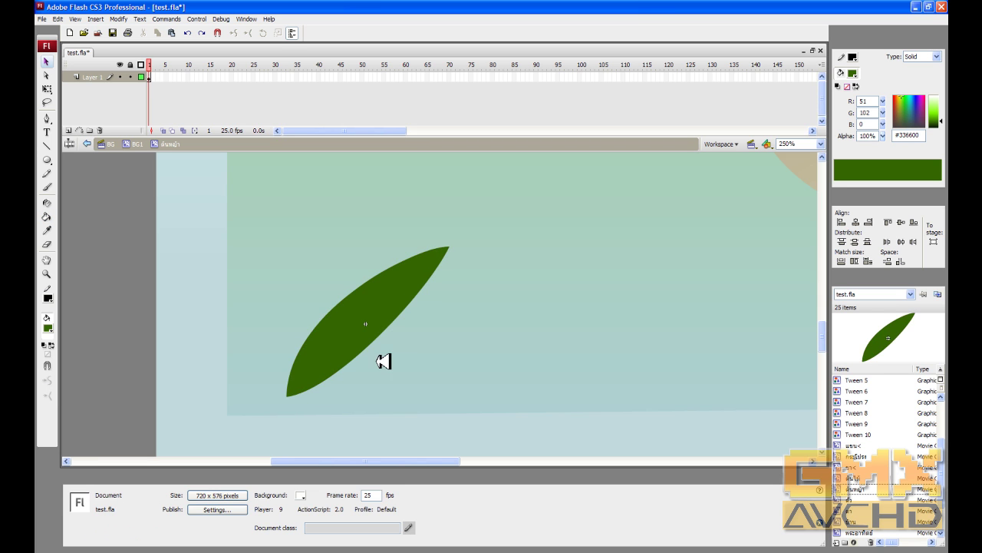
Step: Draw a line through the leaf from base to tip and bend it into a slight curve as the midrib
key(n)
drag(287, 397, 461, 241)
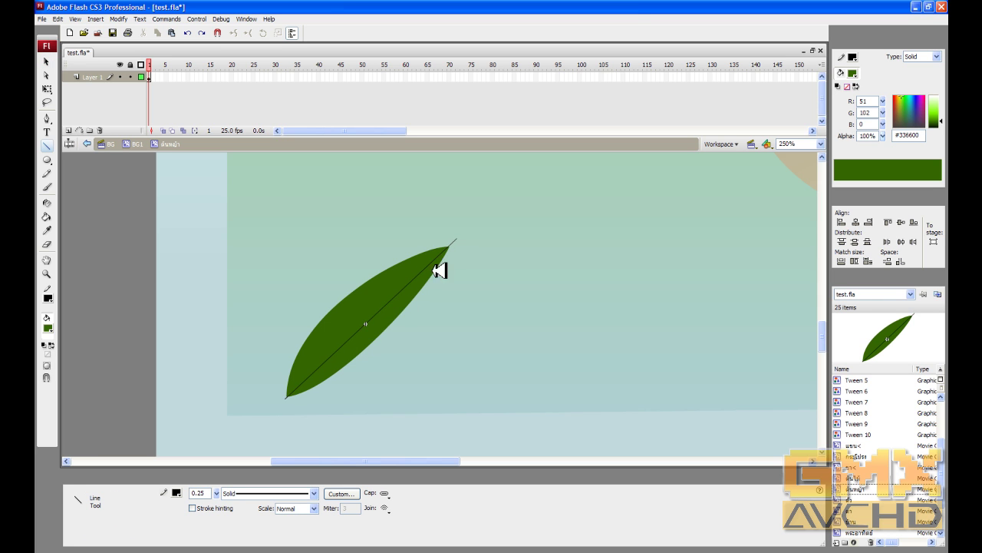
key(v)
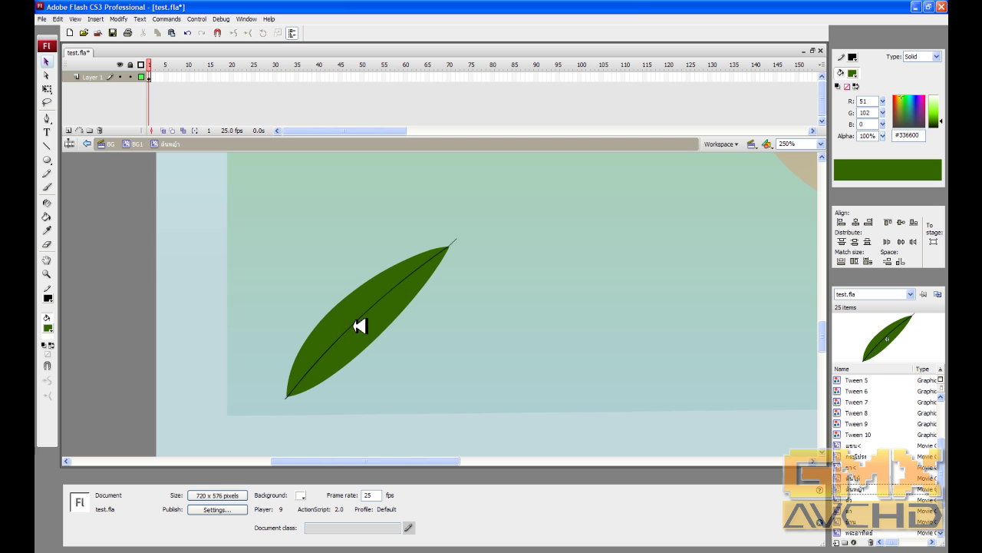
Step: Fill the leaf's upper half with the lighter green #458701 and delete the dividing midrib line
key(i)
click(358, 331)
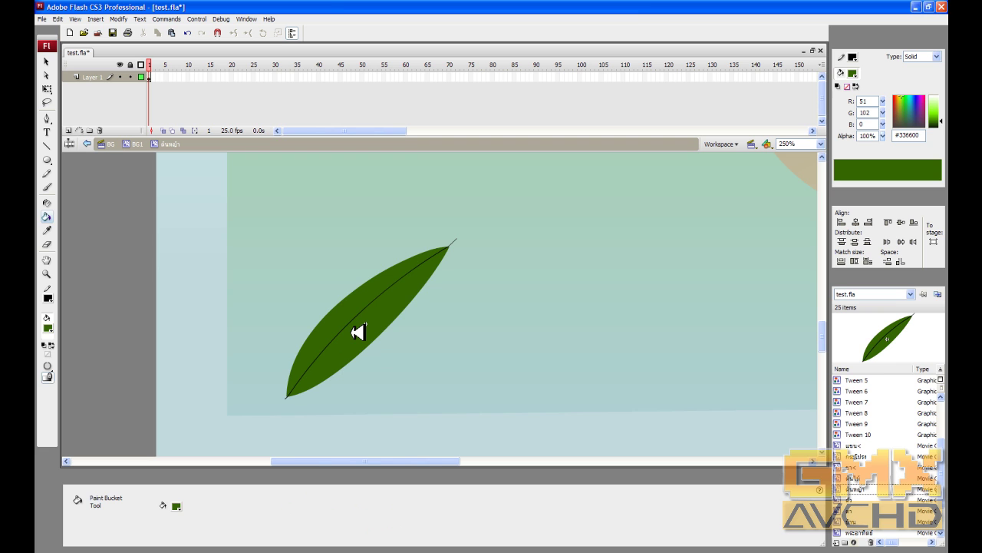
click(358, 331)
drag(944, 121, 942, 118)
click(374, 291)
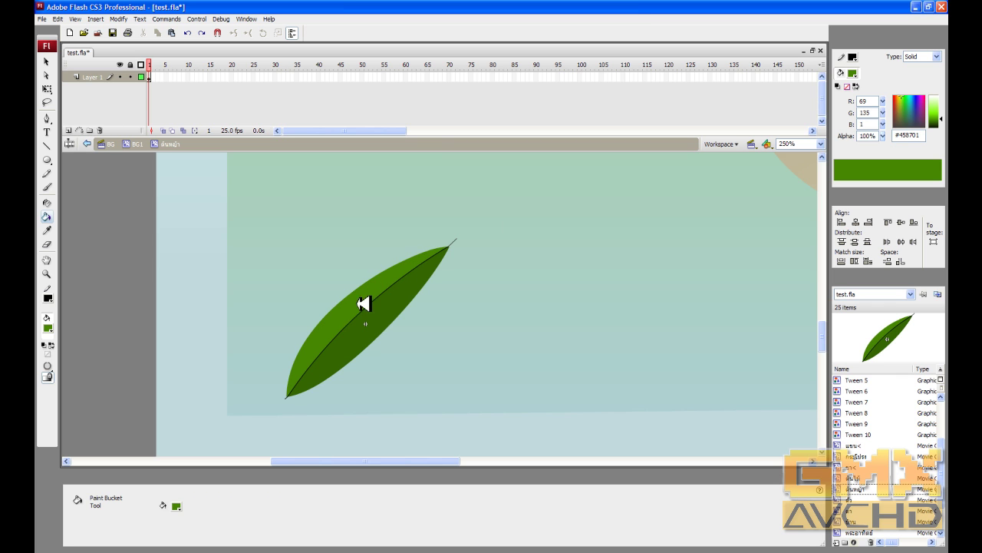
key(v)
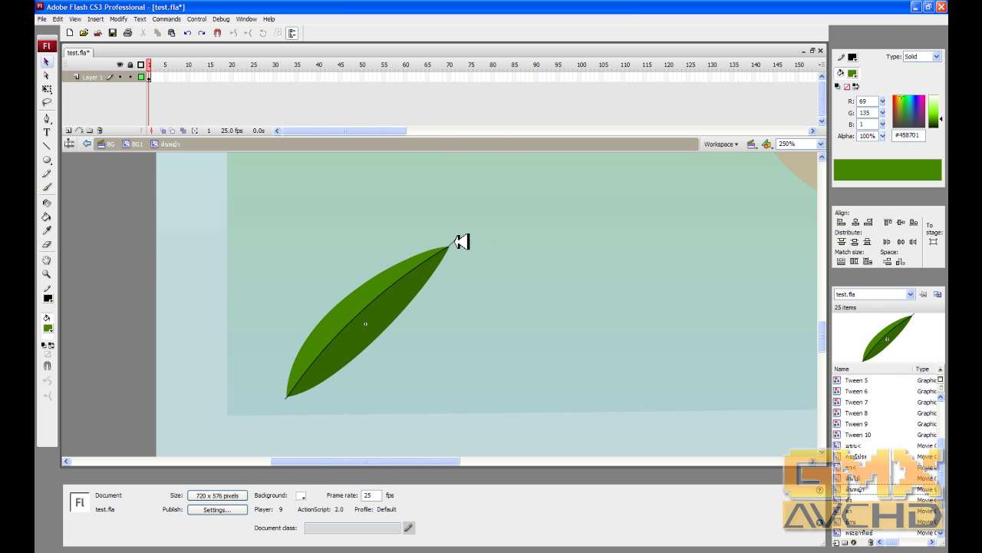
click(456, 241)
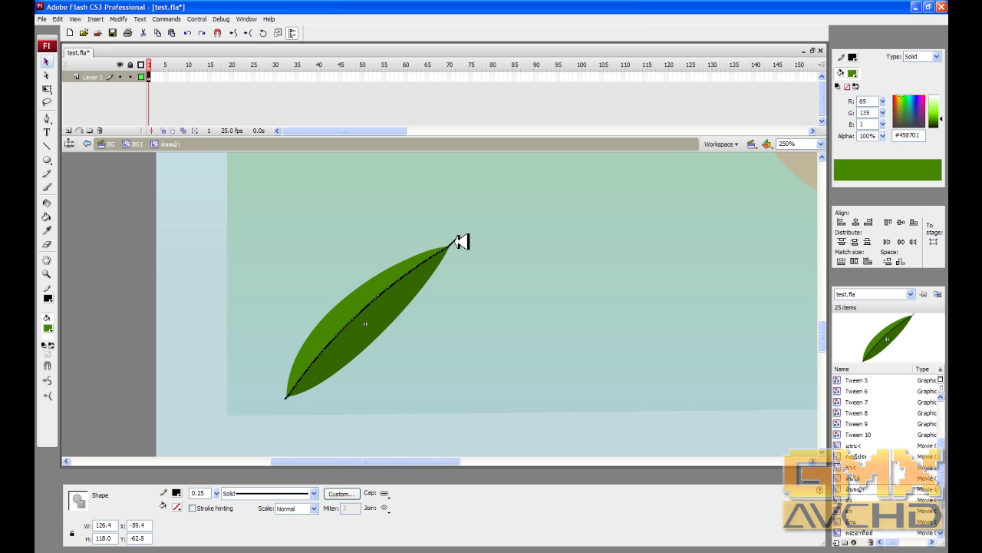
key(Delete)
Step: Duplicate the whole leaf, scale the copy down, rotate it more upright and place it at the base of the first leaf
drag(259, 208, 502, 424)
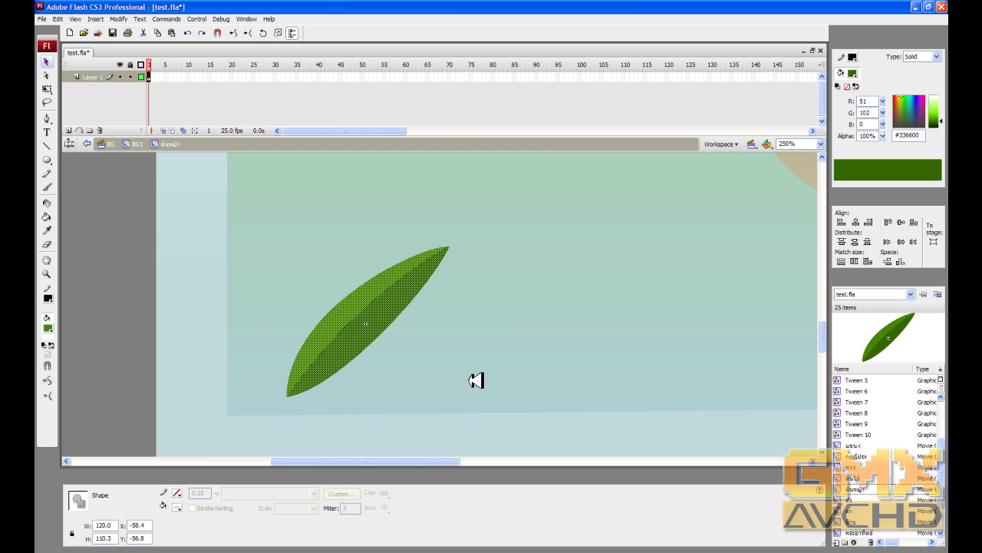
drag(355, 316, 487, 318)
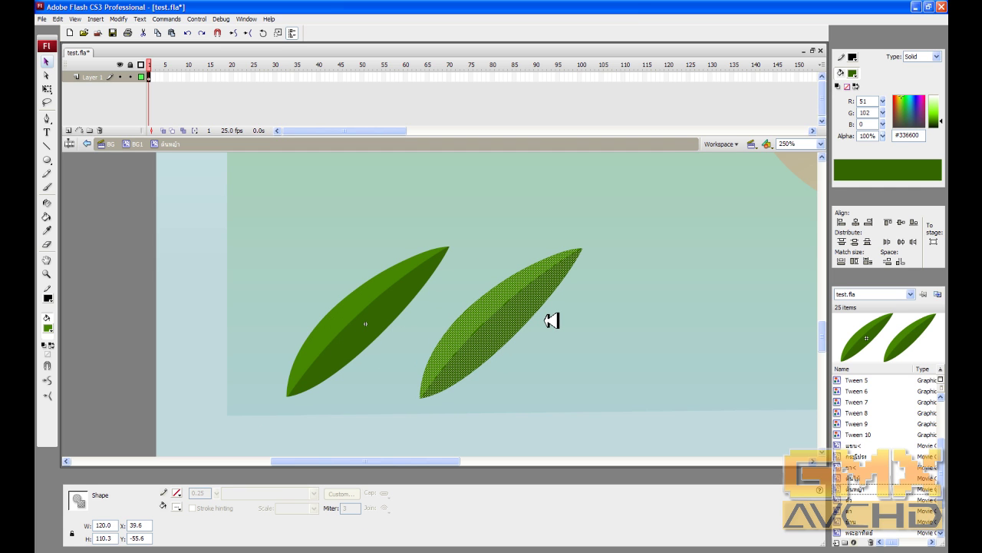
key(q)
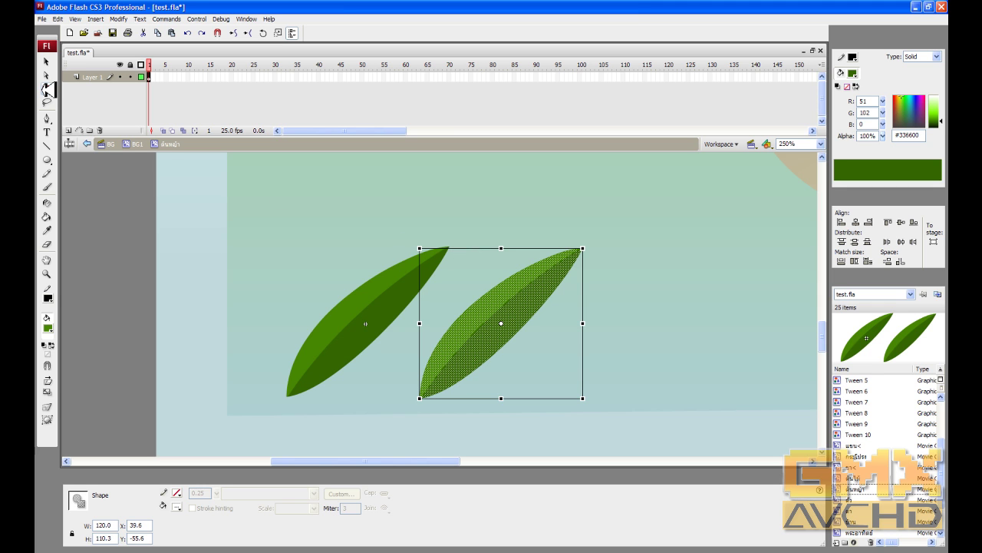
drag(421, 249, 461, 284)
drag(597, 283, 321, 316)
drag(335, 268, 338, 259)
click(432, 377)
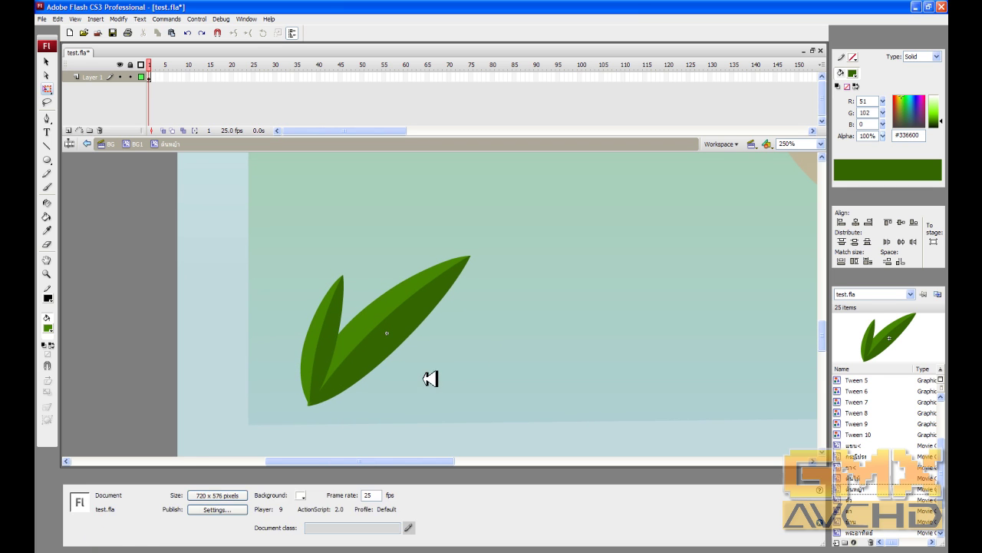
Step: Group the two leaves and shift the group slightly to the right
click(411, 323)
click(478, 312)
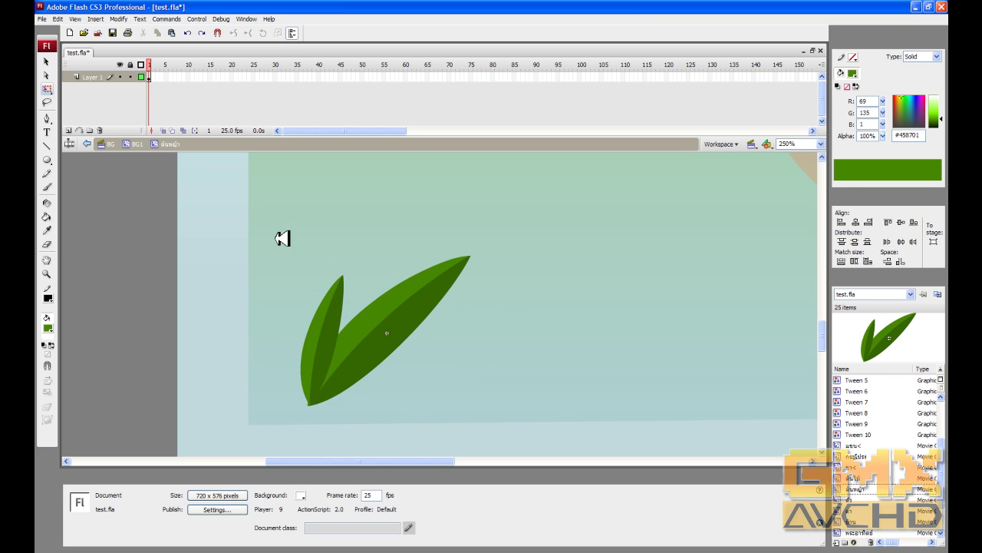
click(310, 326)
drag(272, 235, 561, 460)
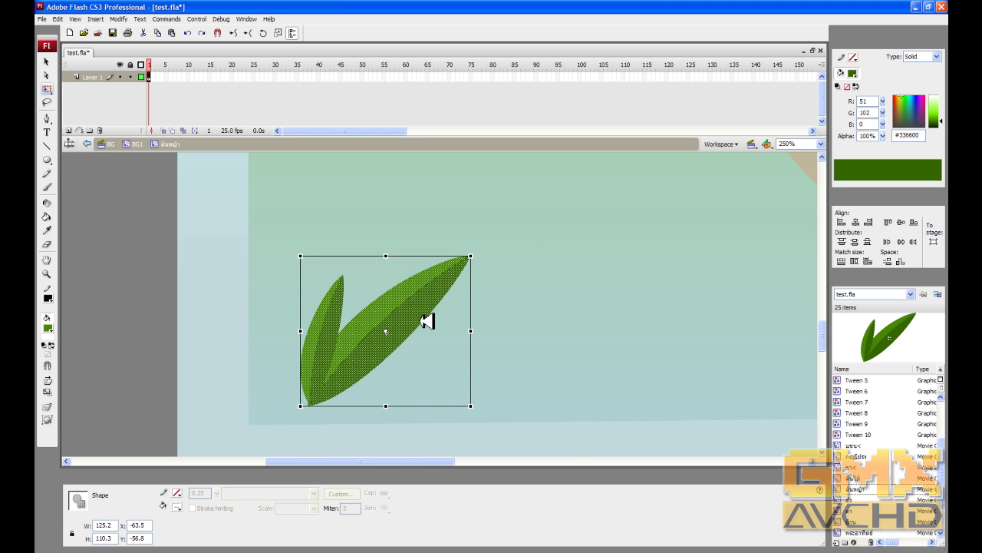
key(ctrl+g)
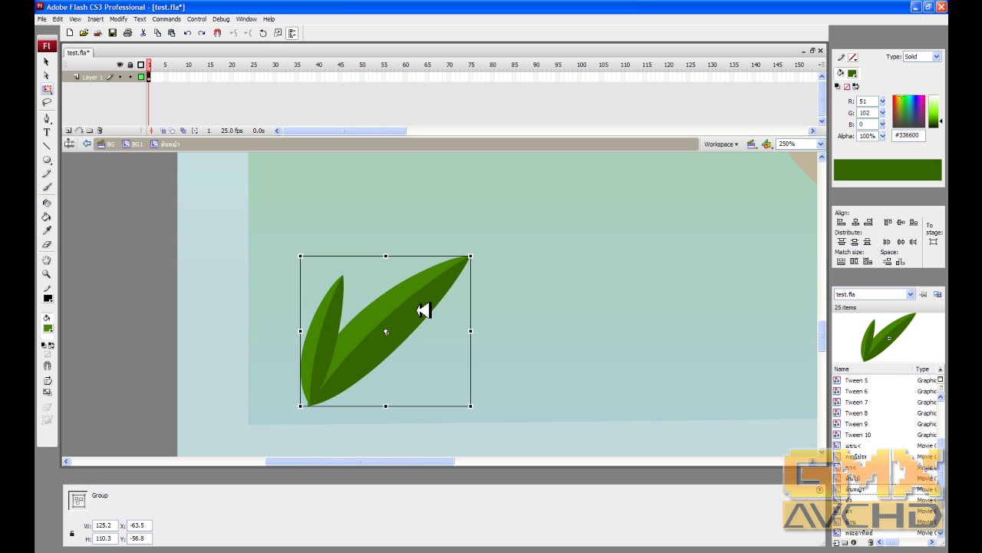
key(v)
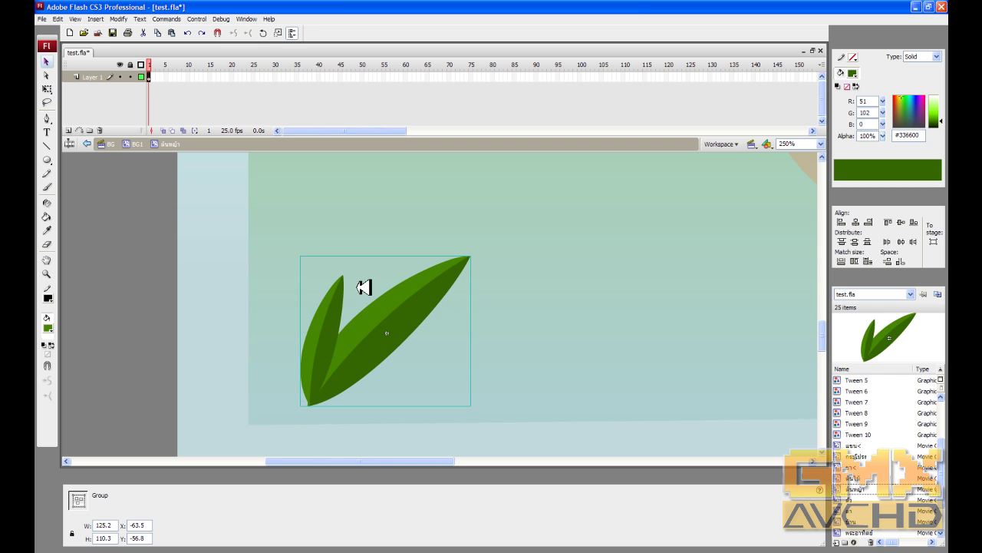
click(521, 300)
click(417, 311)
mouse_move(401, 312)
mouse_down()
mouse_move(496, 311)
mouse_move(382, 312)
mouse_move(426, 310)
mouse_move(409, 309)
mouse_up()
click(510, 309)
click(414, 308)
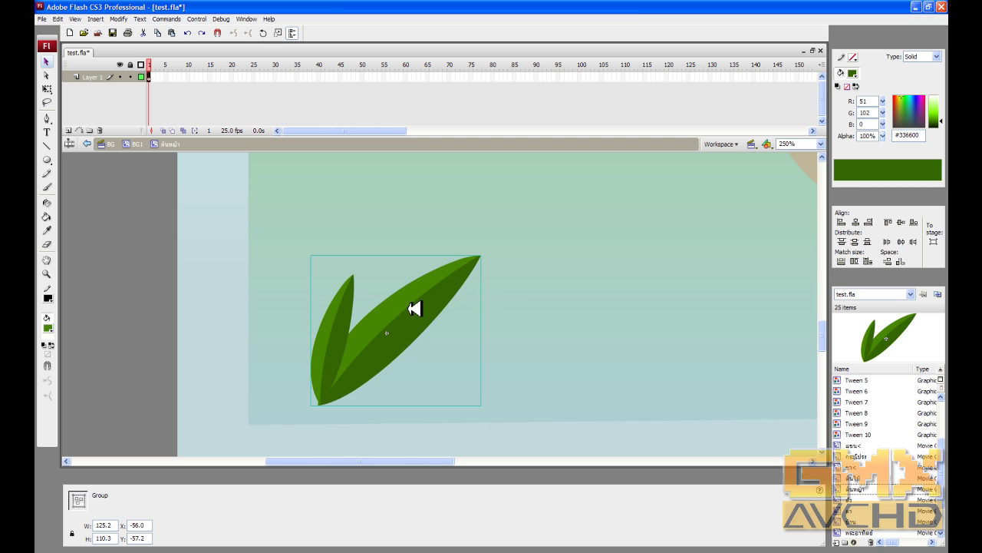
Step: Duplicate the leaf group, rotate the copy to lean left and join it to the base of the original group
drag(397, 314, 542, 316)
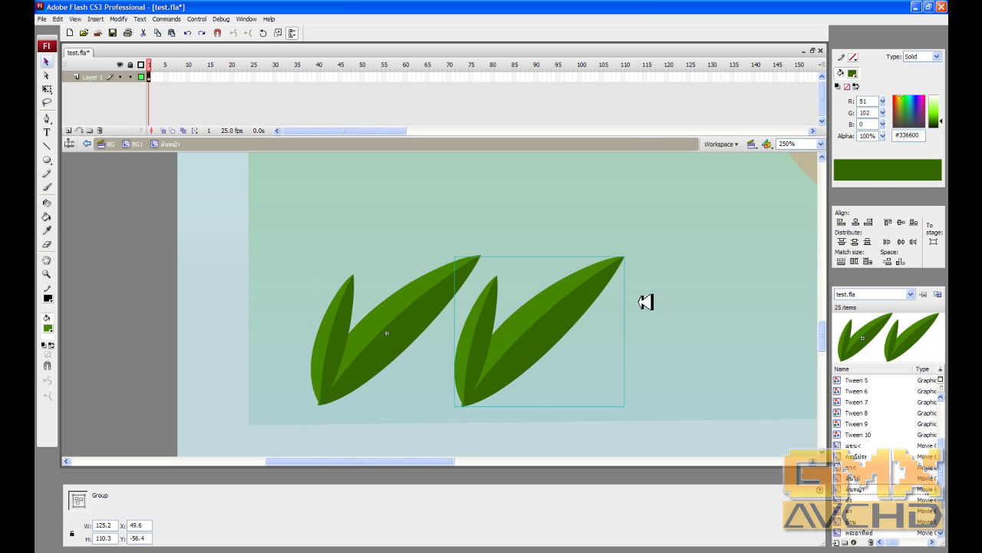
key(q)
drag(639, 254, 487, 233)
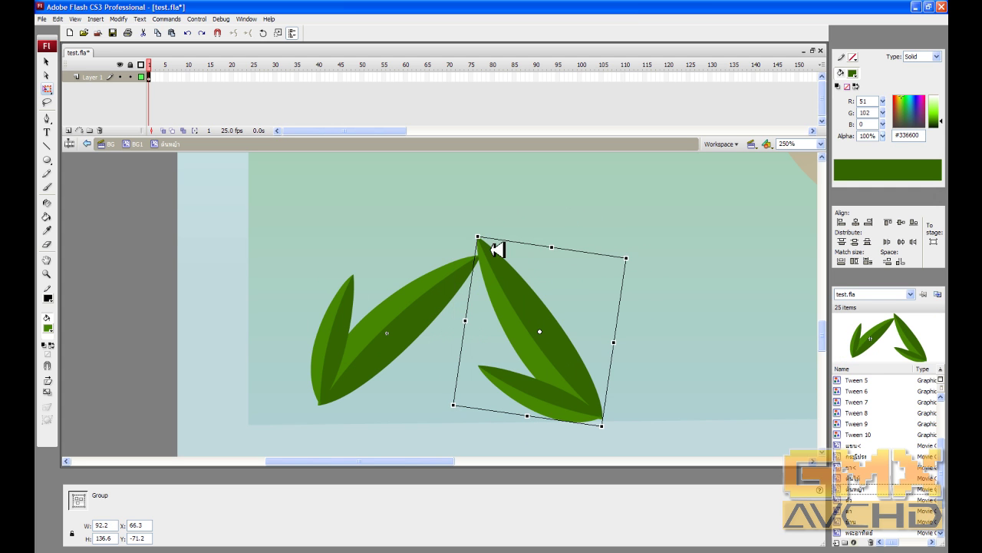
drag(530, 309, 307, 314)
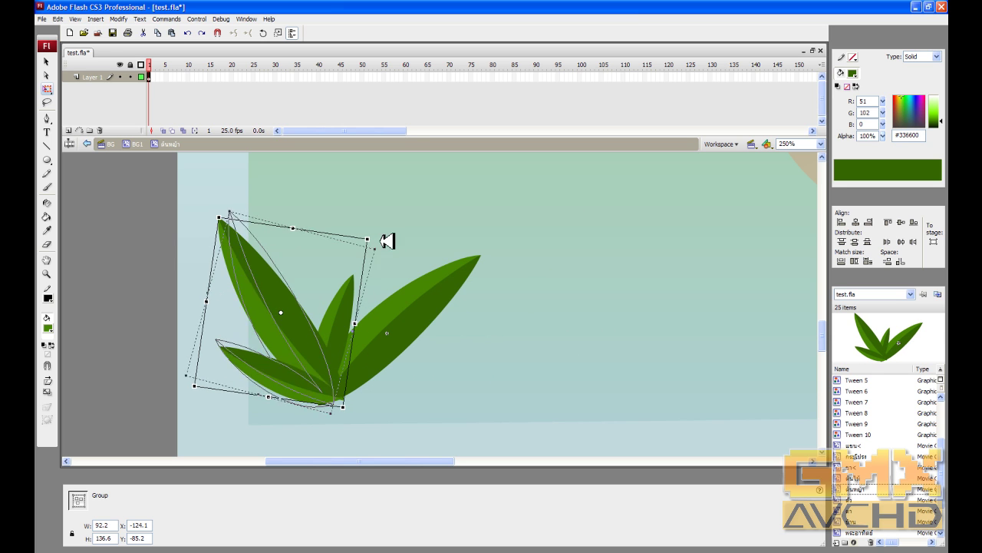
drag(381, 237, 404, 252)
Step: Duplicate the left-leaning leaf group, scale the copy down to about 50 by 94 px and move it clear of the tuft
drag(297, 310, 357, 283)
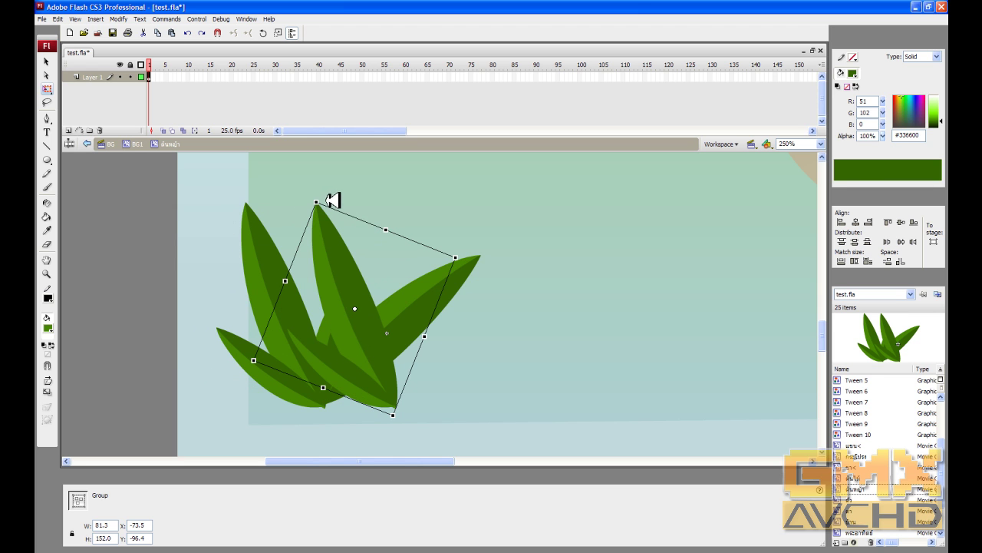
drag(317, 199, 345, 283)
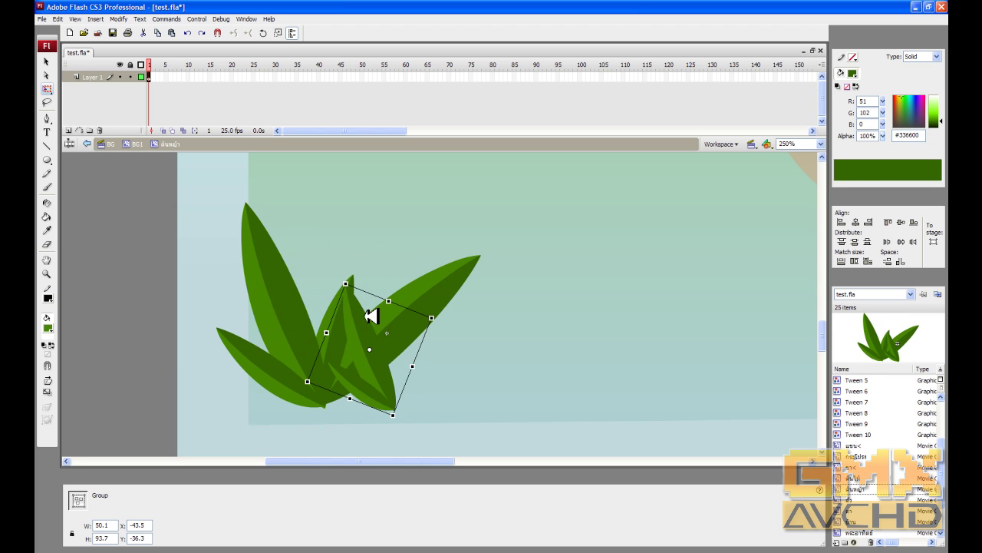
drag(394, 331, 596, 333)
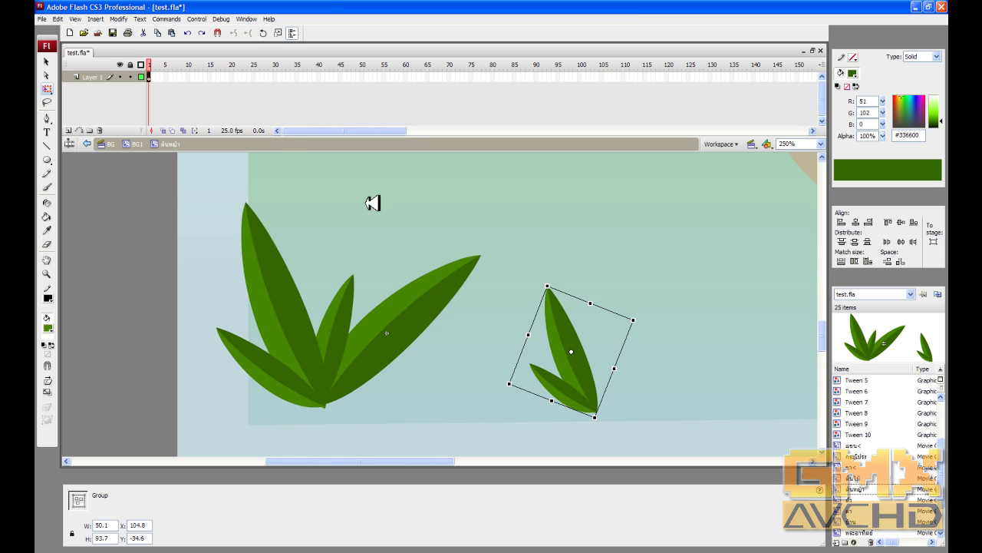
Step: Flip the small leaf copy horizontally, place it at the tuft's base between the other leaves and enlarge it slightly
click(119, 18)
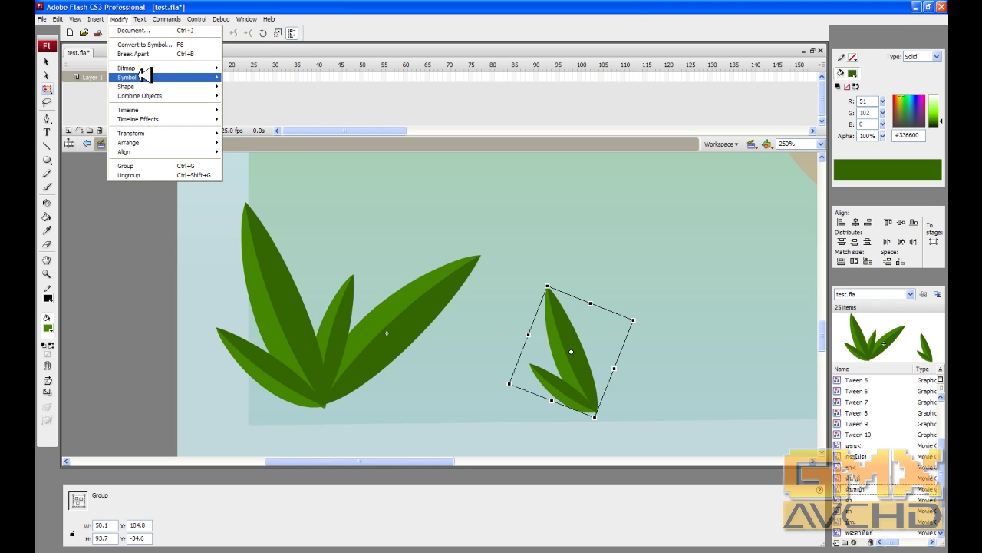
mouse_move(145, 132)
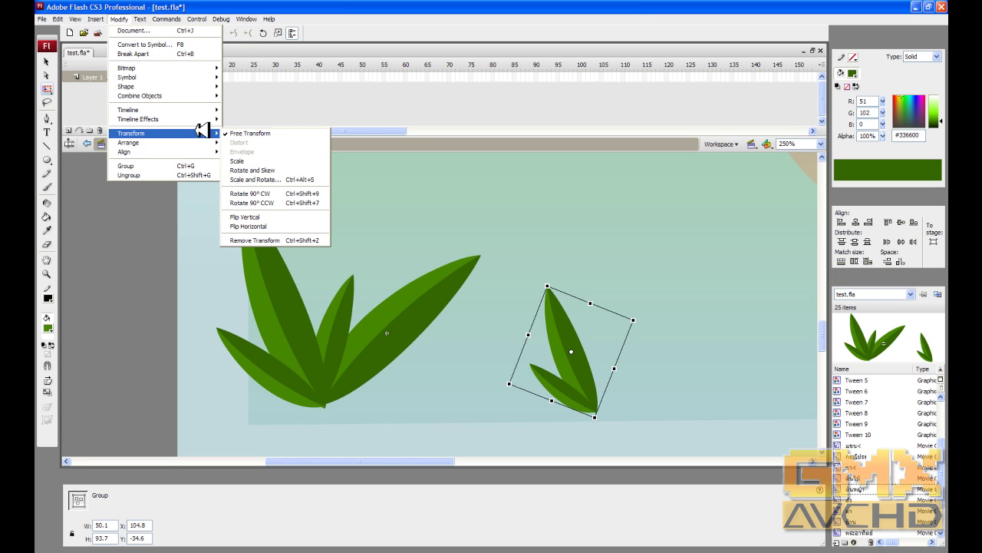
click(284, 222)
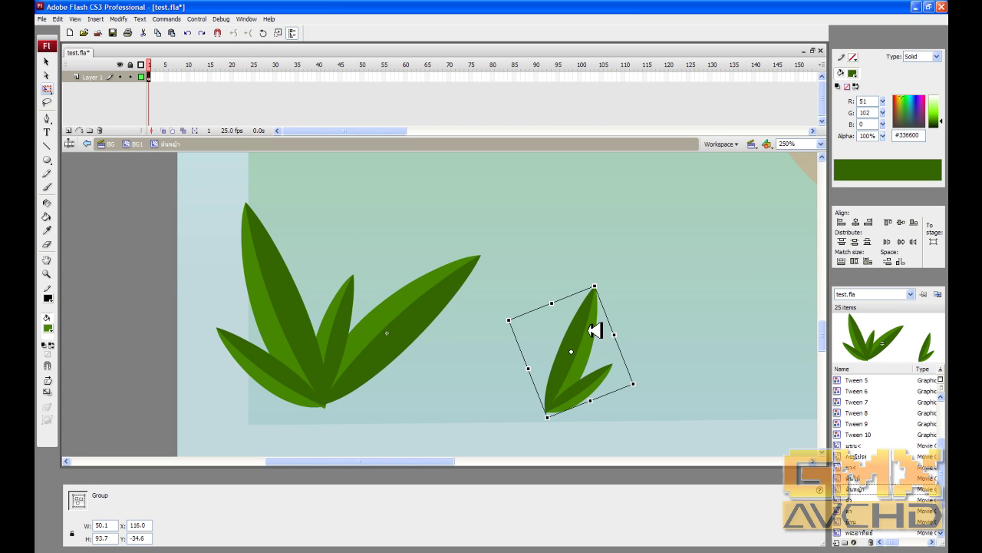
drag(595, 330, 383, 322)
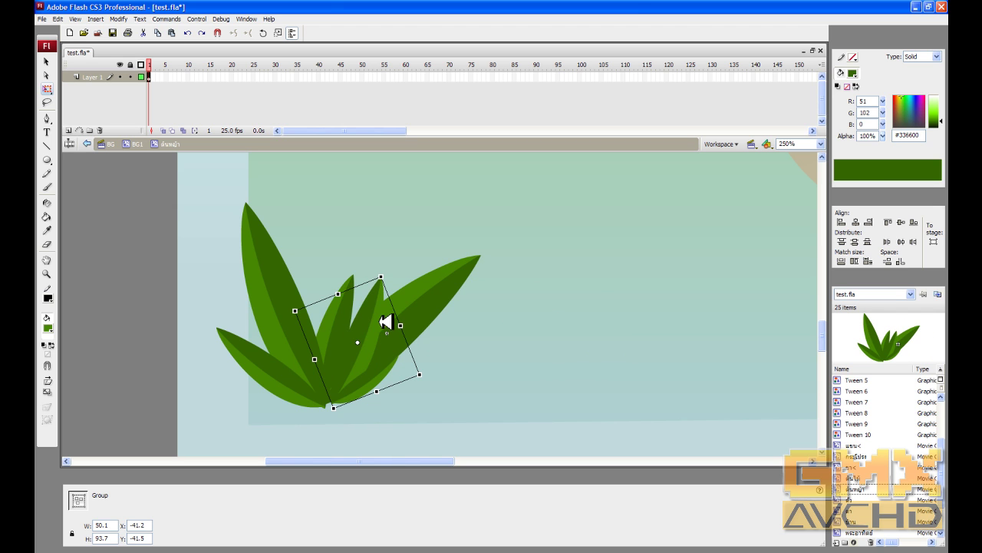
mouse_move(388, 274)
mouse_down()
mouse_move(427, 250)
mouse_move(390, 285)
mouse_up()
click(511, 305)
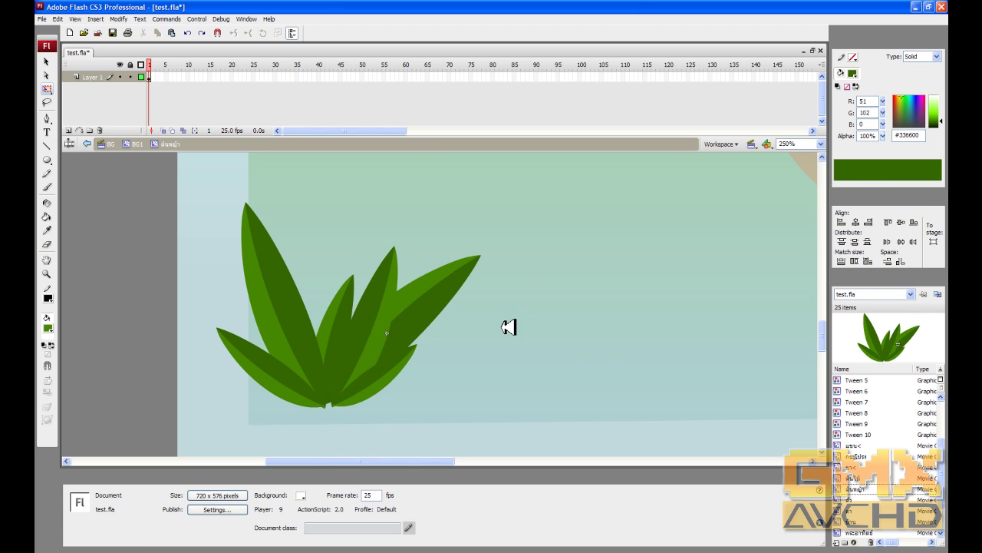
scroll(503, 349, up, 1)
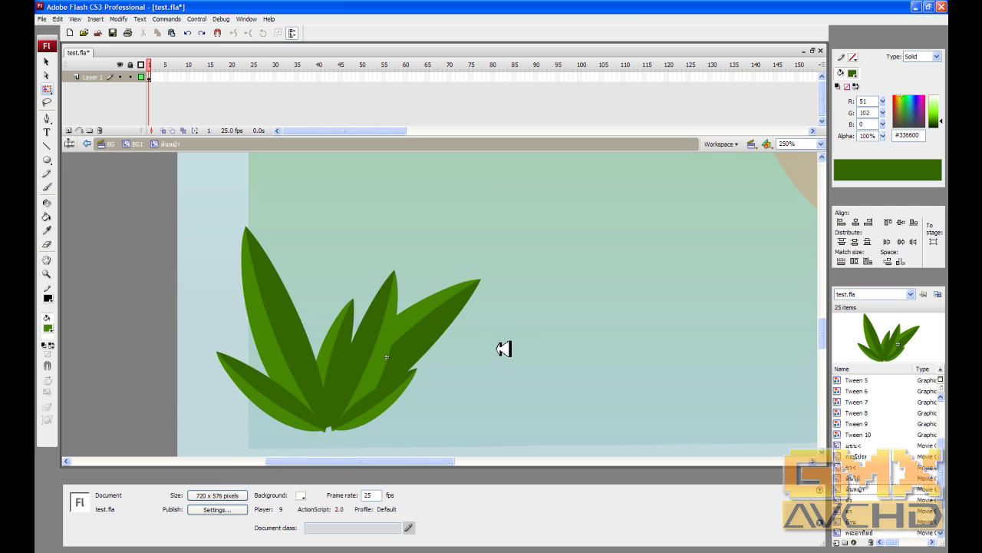
Step: Leave the grass clip and the BG1 clip to check the tuft in the framed BG scene
drag(541, 331, 513, 345)
double_click(559, 335)
key(ctrl+minus)
key(ctrl+minus)
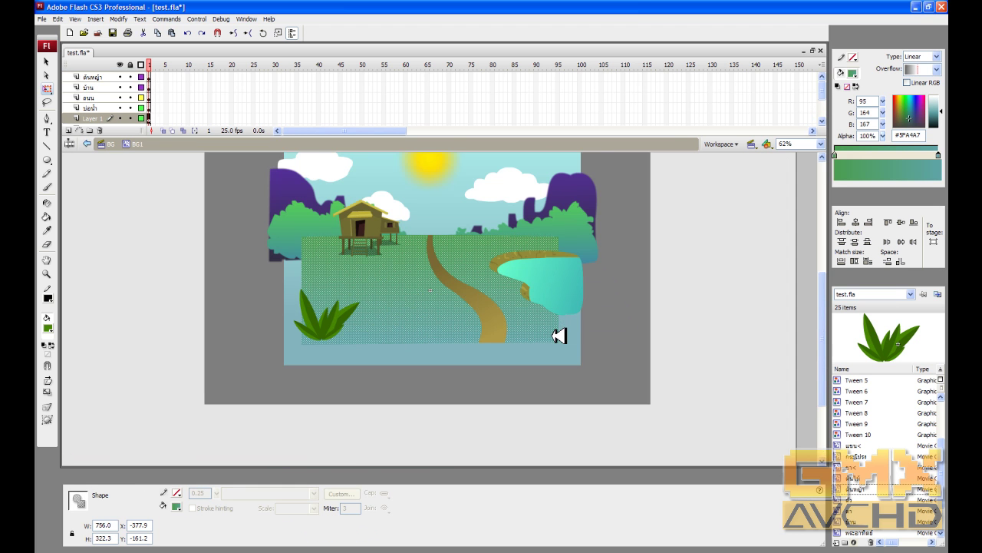
double_click(713, 274)
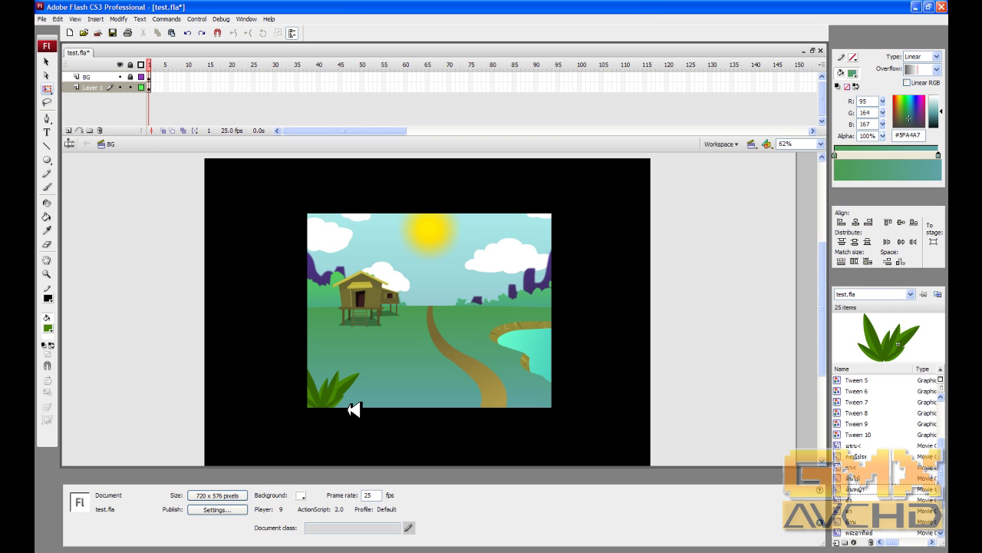
Step: Reopen the BG1 clip and pencil an irregular patch outline on the ground between the hut and the grass tuft
double_click(393, 351)
click(337, 359)
key(ctrl+=)
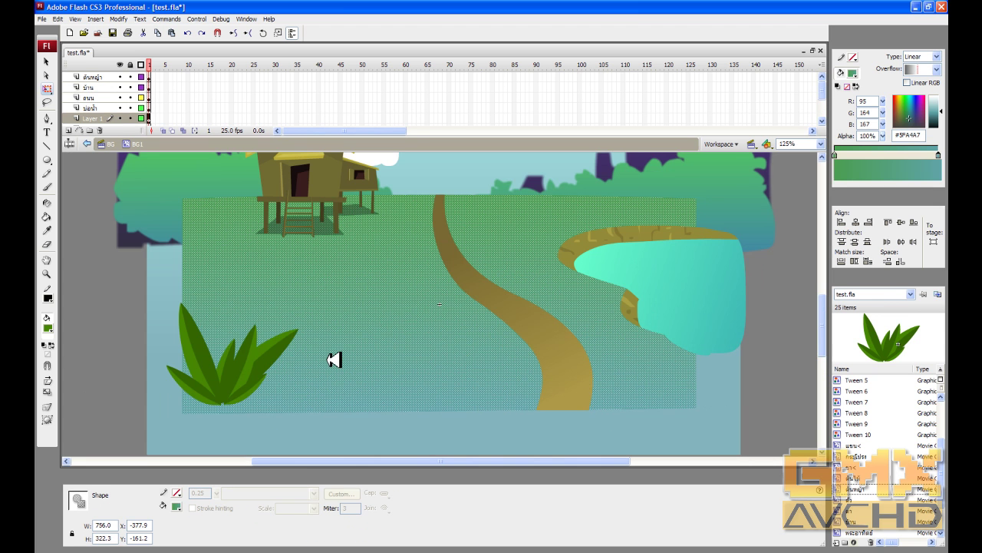
drag(335, 360, 358, 362)
click(129, 303)
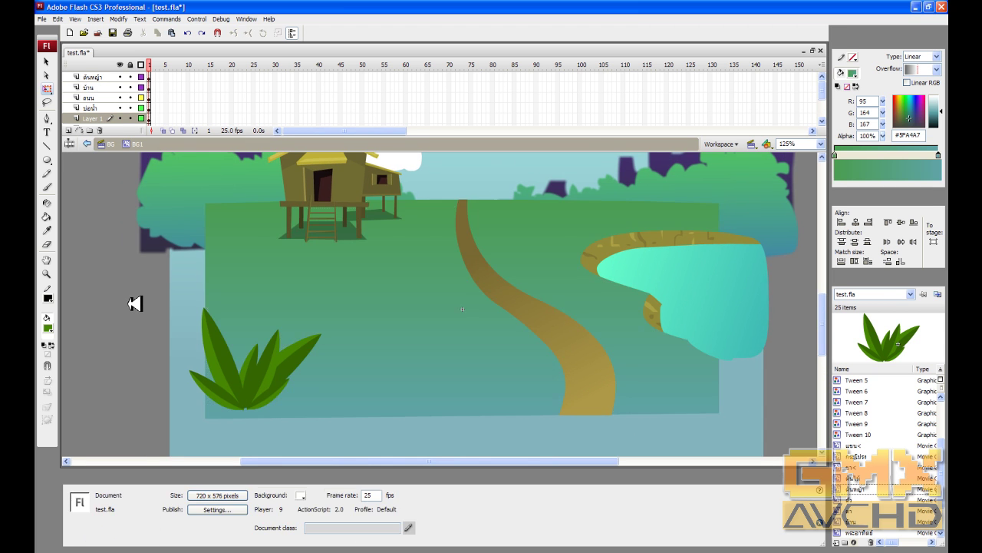
drag(154, 296, 158, 329)
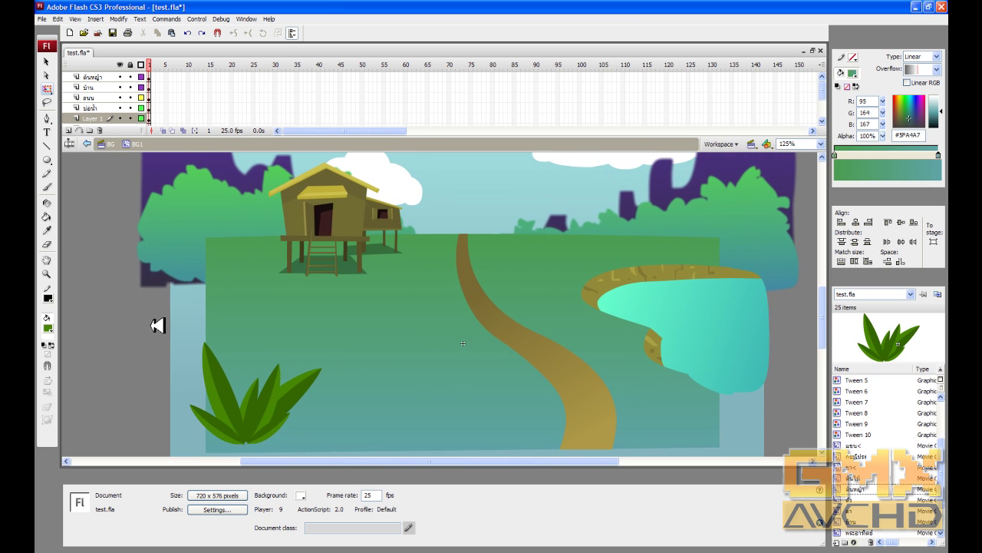
click(275, 297)
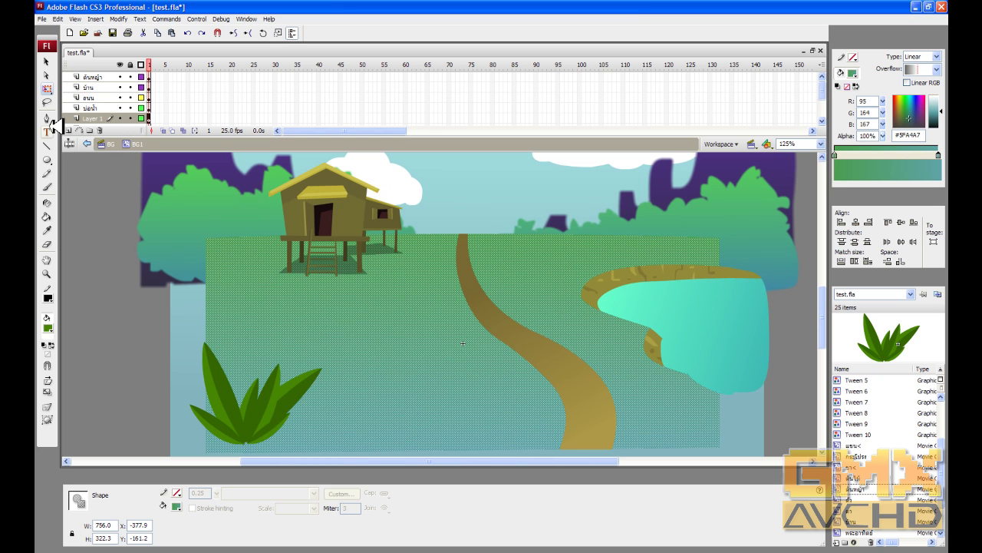
click(47, 173)
mouse_move(198, 311)
mouse_down()
mouse_move(244, 296)
mouse_move(310, 305)
mouse_move(281, 318)
mouse_move(288, 328)
mouse_move(277, 331)
mouse_move(230, 316)
mouse_move(187, 322)
mouse_up()
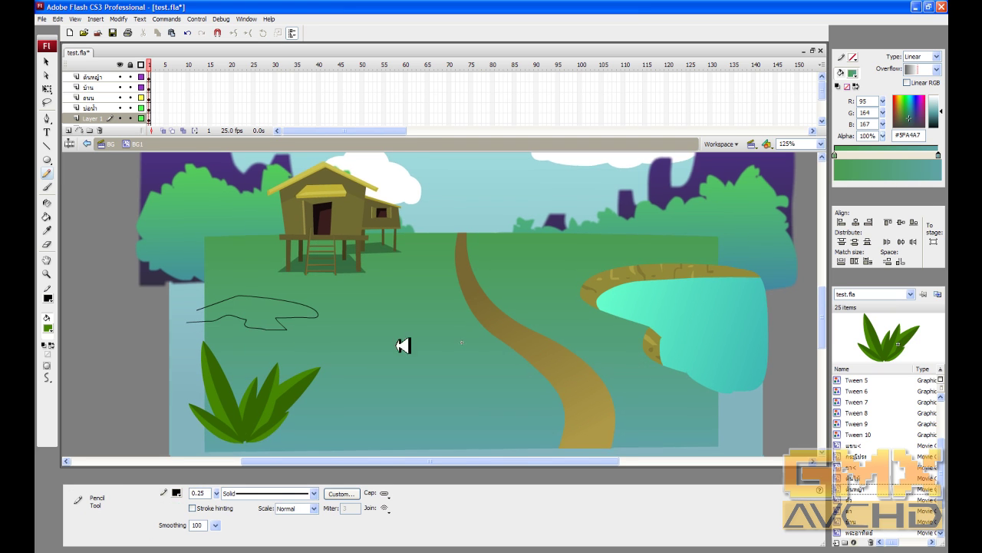
Step: Pencil a small patch outline in the middle of the field and a large one enclosing the grass tuft and foreground corner
scroll(422, 342, down, 1)
mouse_move(441, 340)
mouse_down()
mouse_move(386, 329)
mouse_move(393, 322)
mouse_move(337, 335)
mouse_move(442, 338)
mouse_up()
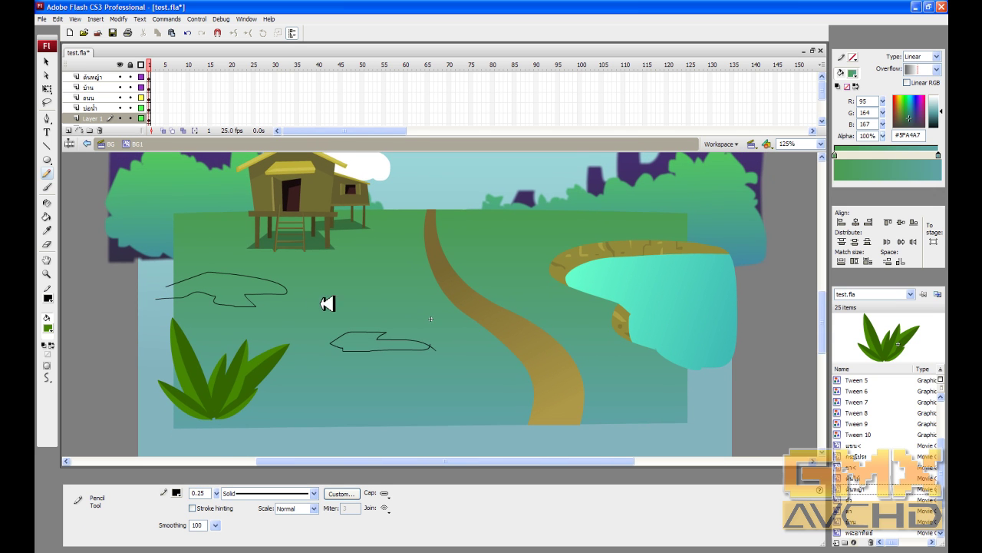
mouse_move(162, 317)
mouse_down()
mouse_move(248, 327)
mouse_move(326, 374)
mouse_move(486, 412)
mouse_move(529, 450)
mouse_move(158, 447)
mouse_move(125, 394)
mouse_move(161, 322)
mouse_up()
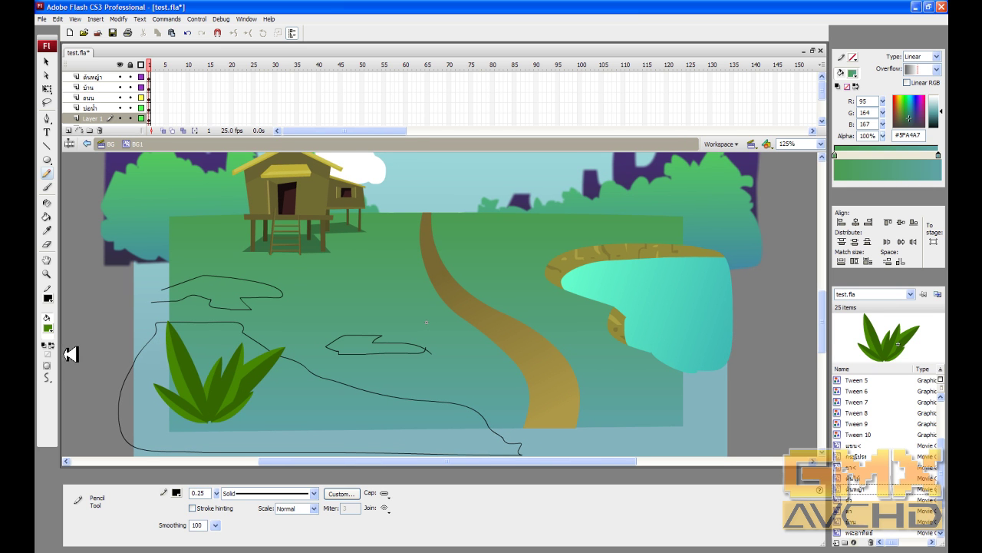
Step: Set the fill color to a muted olive with red 170, green 172 and blue 83
click(47, 327)
click(204, 343)
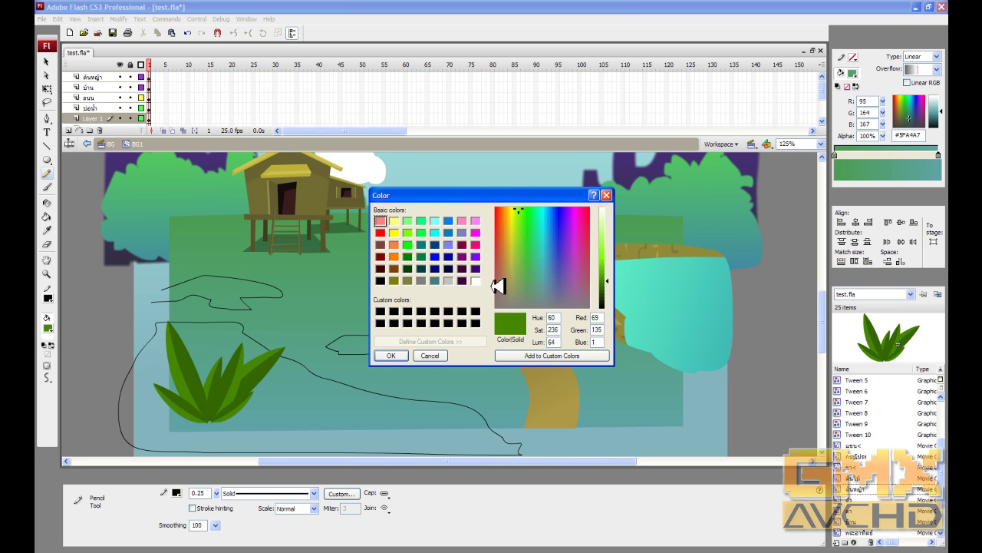
click(517, 230)
drag(604, 253, 612, 269)
drag(525, 253, 511, 274)
mouse_move(612, 268)
mouse_down()
mouse_move(612, 243)
mouse_move(611, 255)
mouse_up()
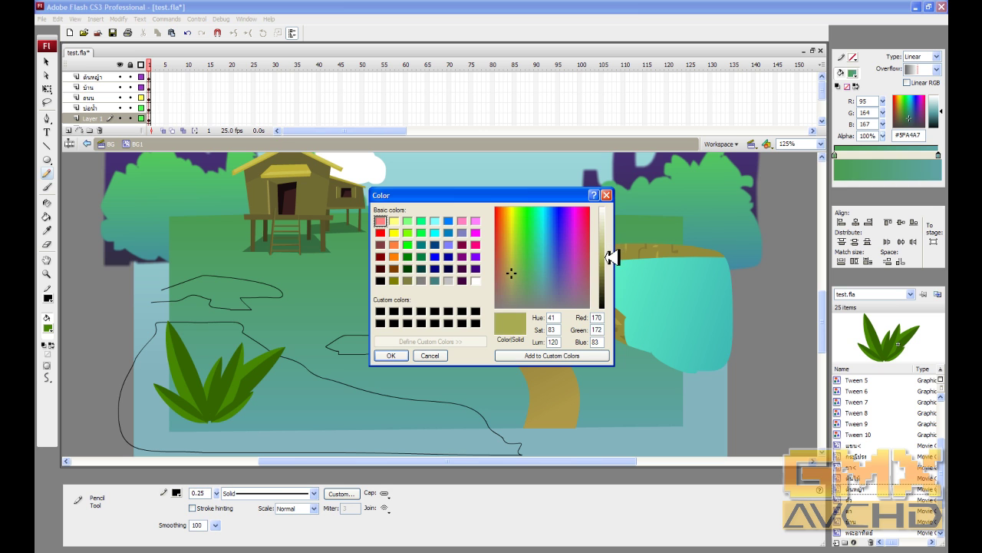
click(389, 355)
Step: Fill the large ground patch around the grass tuft with olive #AAAC53 and delete its black outline
key(k)
click(315, 388)
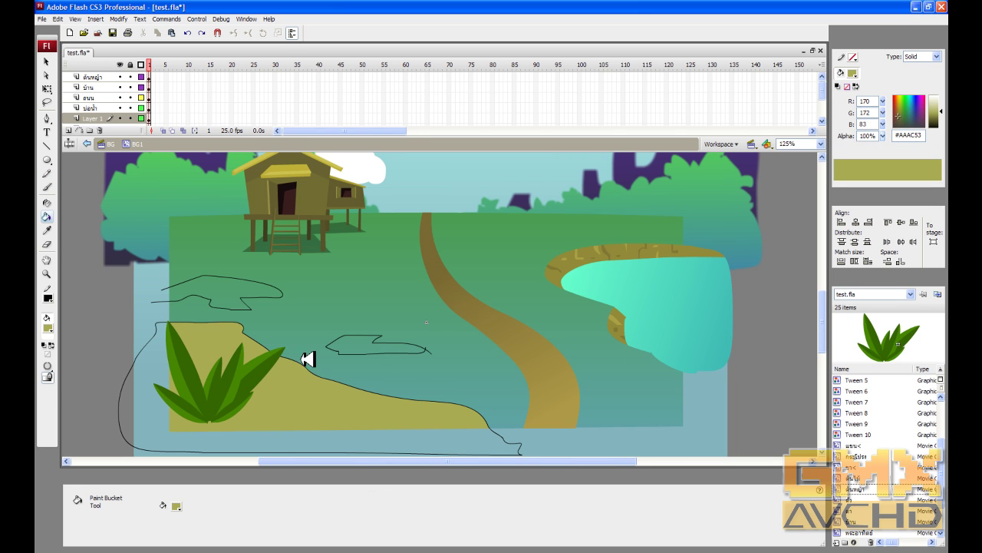
scroll(263, 344, down, 2)
scroll(263, 344, down, 1)
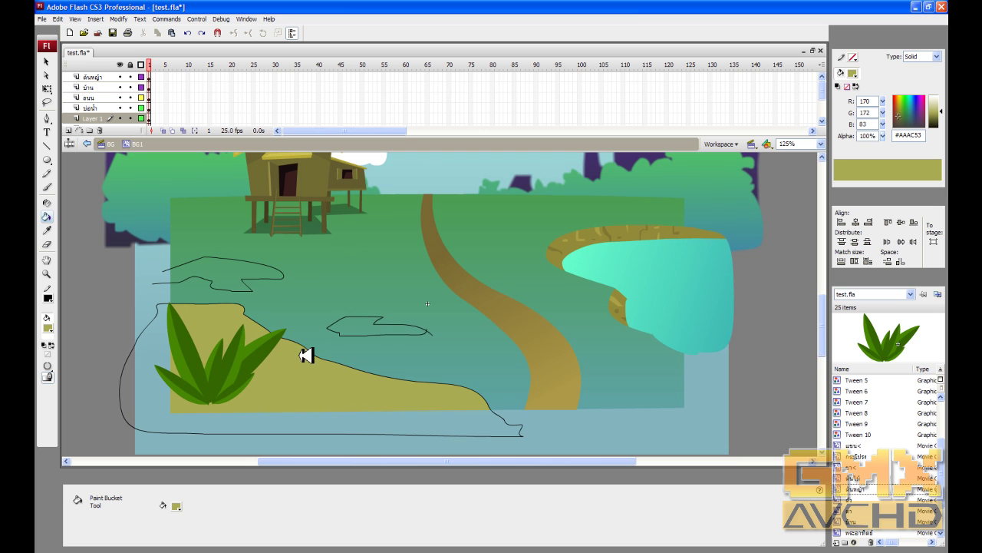
key(v)
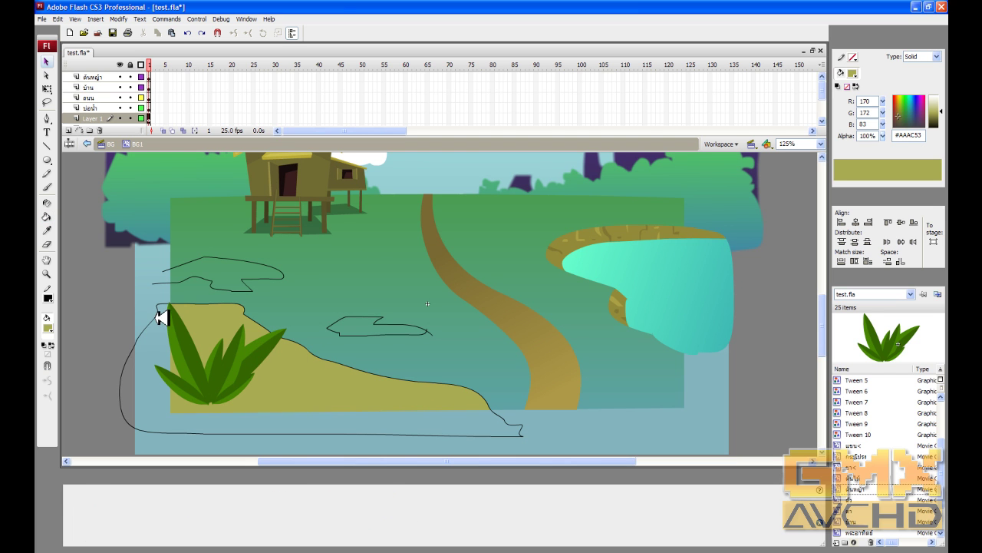
click(159, 311)
key(Delete)
click(161, 281)
key(Delete)
click(349, 336)
key(Delete)
mouse_move(324, 375)
mouse_down()
mouse_move(320, 368)
mouse_move(377, 373)
mouse_move(317, 366)
mouse_up()
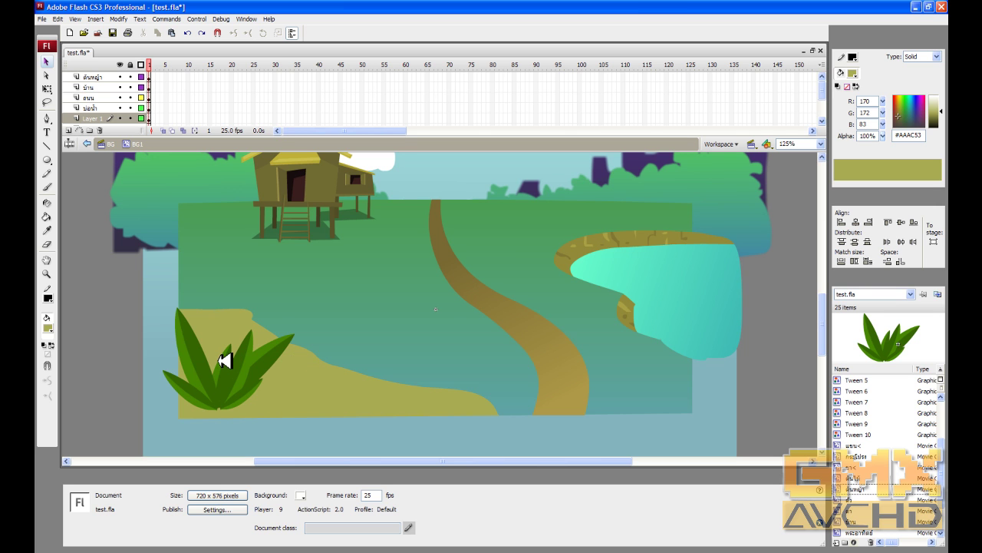
key(ctrl+z)
key(ctrl+z)
key(ctrl+z)
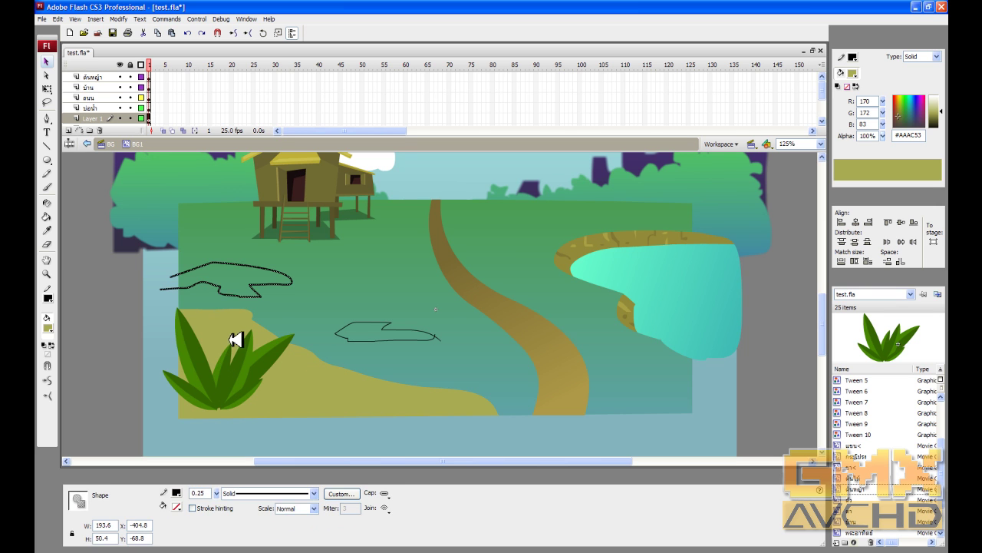
Step: Fill the two smaller ground patch outlines with the same olive #AAAC53
click(145, 313)
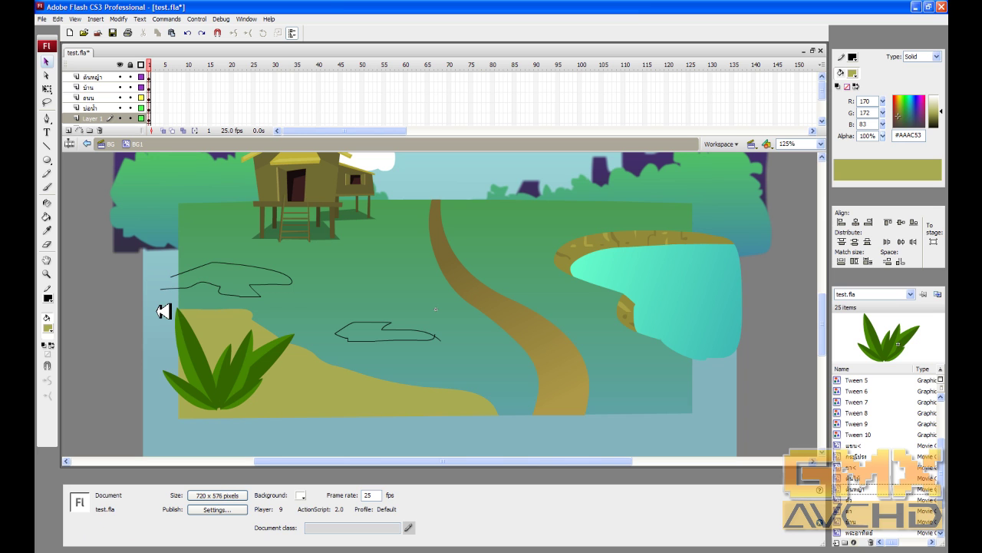
key(y)
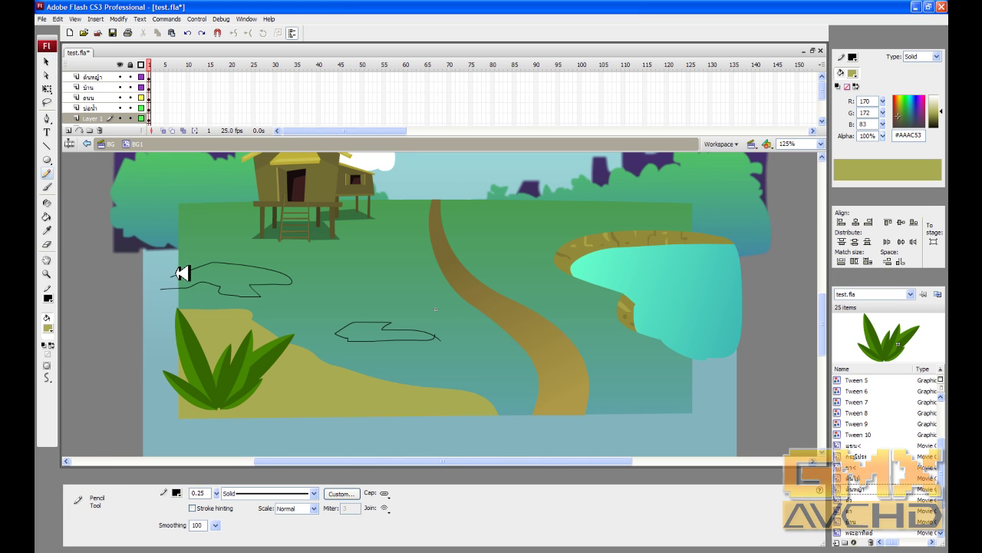
key(k)
click(224, 277)
click(366, 327)
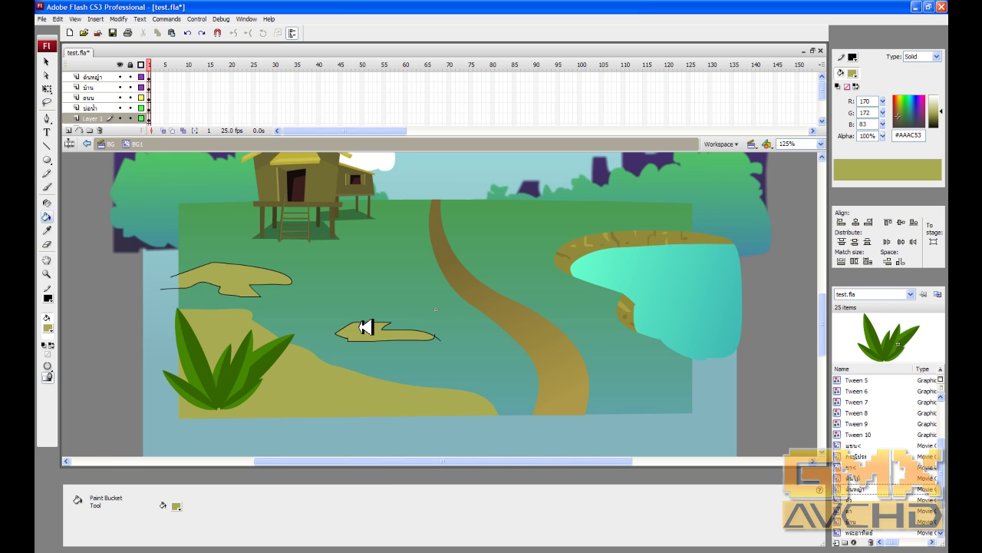
Step: Delete the black outlines around the two smaller olive patches
key(y)
mouse_move(376, 347)
mouse_down()
mouse_move(308, 287)
mouse_move(272, 277)
mouse_up()
key(v)
double_click(335, 307)
key(Delete)
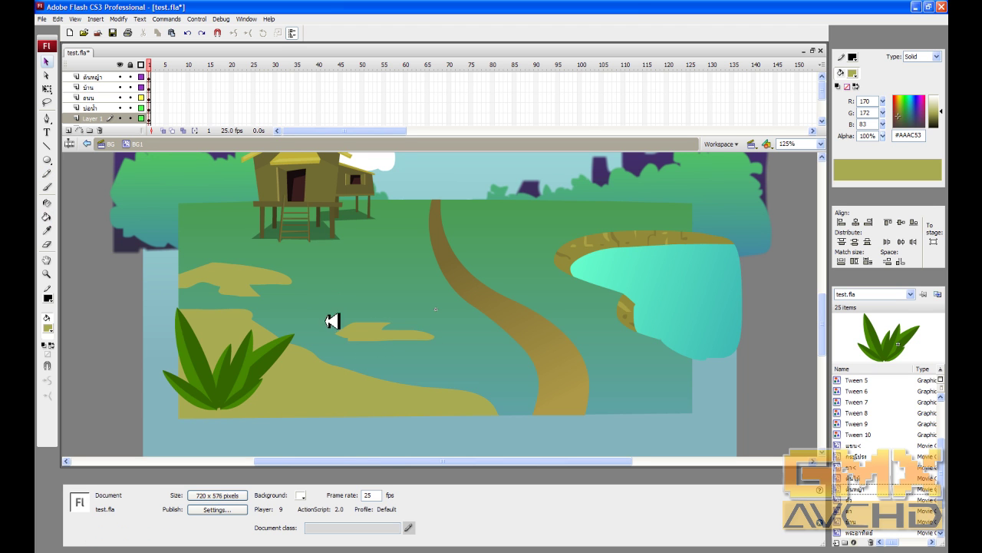
Step: Exit the BG1 clip to the BG scene, save test.fla and review the framed background
drag(368, 384, 344, 353)
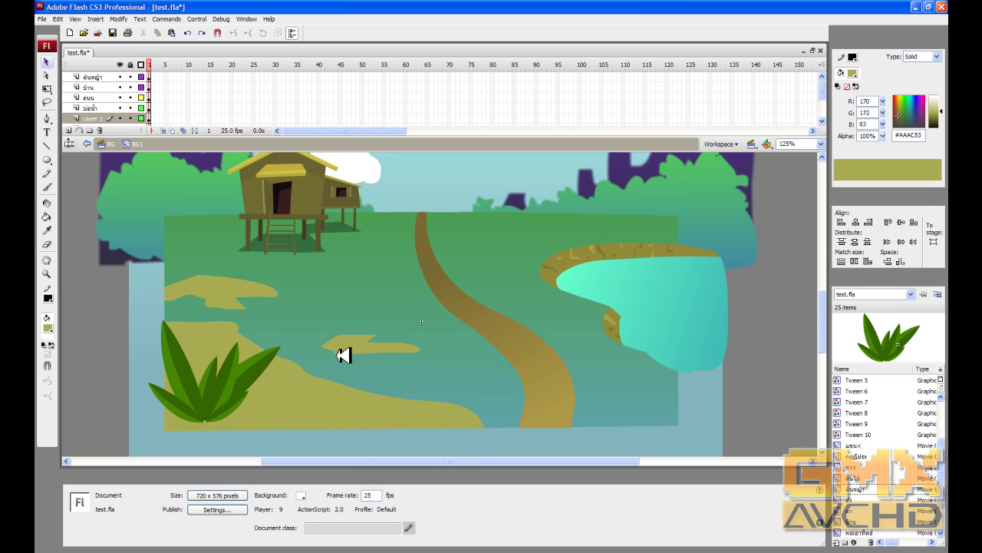
drag(325, 356, 324, 368)
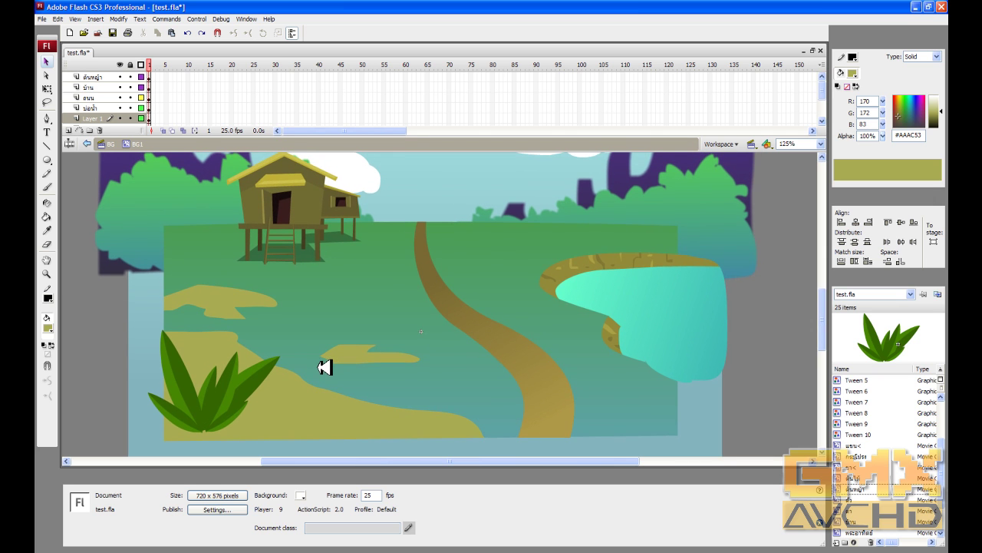
key(ctrl+minus)
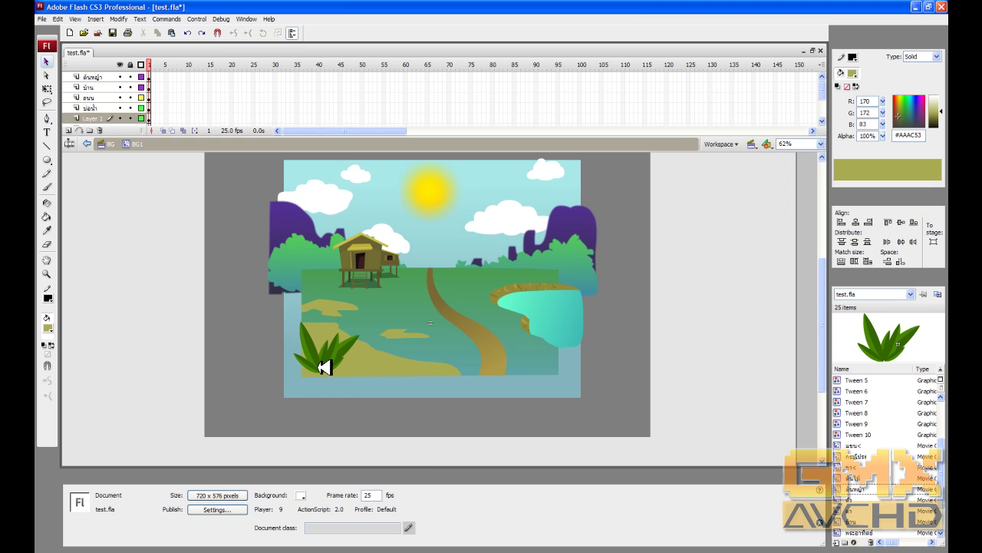
double_click(159, 287)
scroll(191, 310, up, 1)
drag(181, 322, 177, 329)
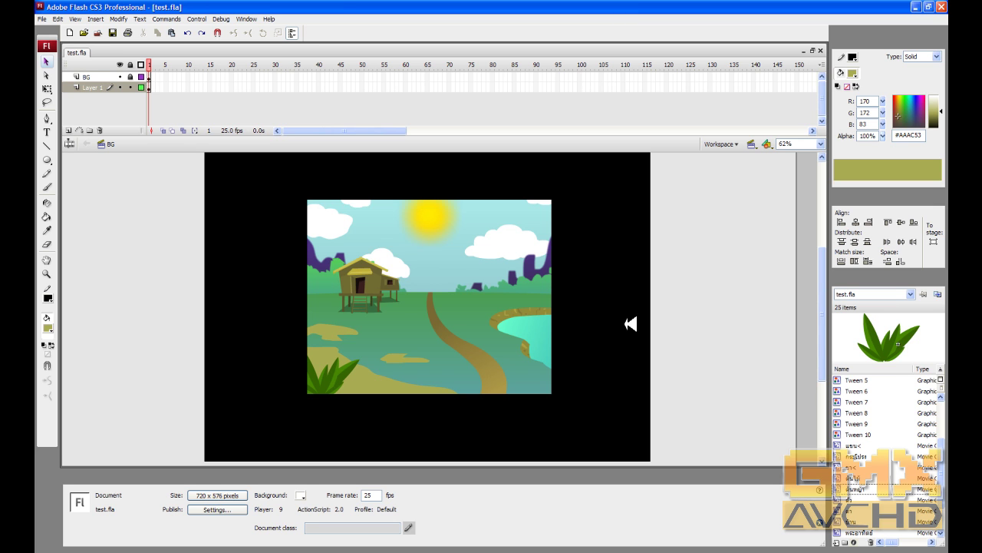
scroll(631, 324, up, 1)
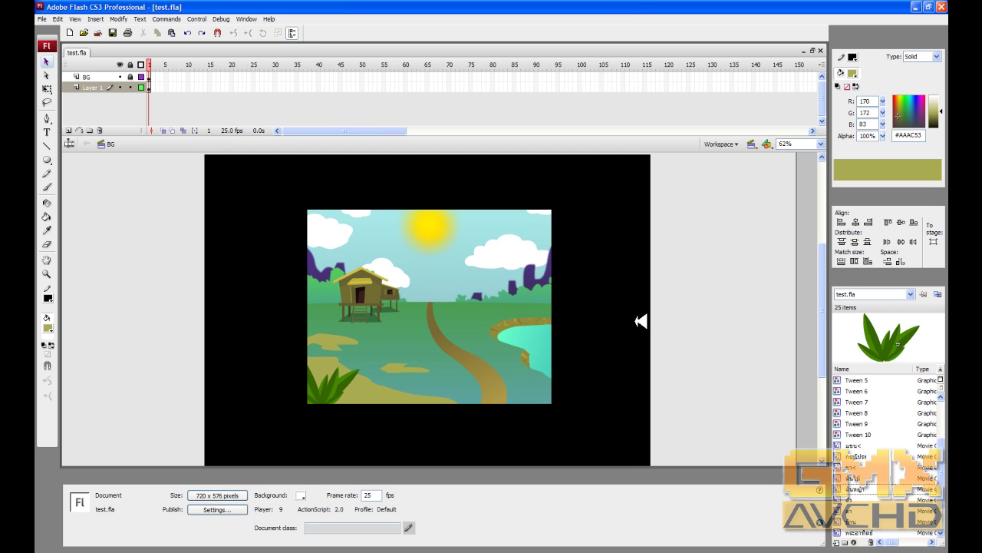